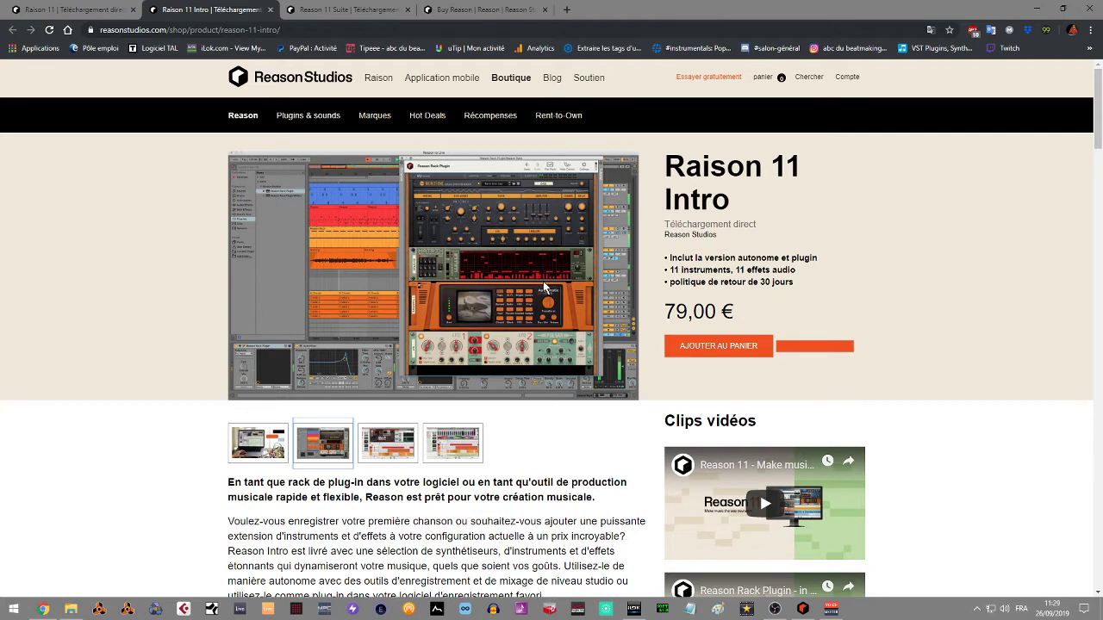
Step: Compare the prices and core features of Reason 11 Suite, the upgrade offers and standard Reason 11 on the Reason Studios shop pages
{"action": "left_click", "coordinate": [362, 16]}
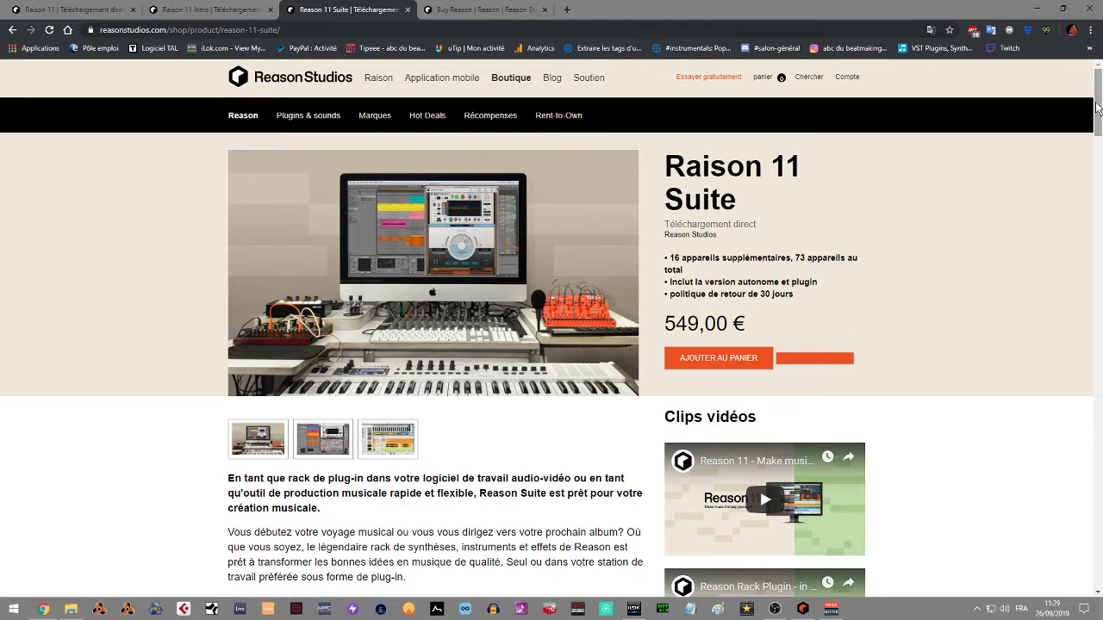
{"action": "left_click", "coordinate": [472, 10]}
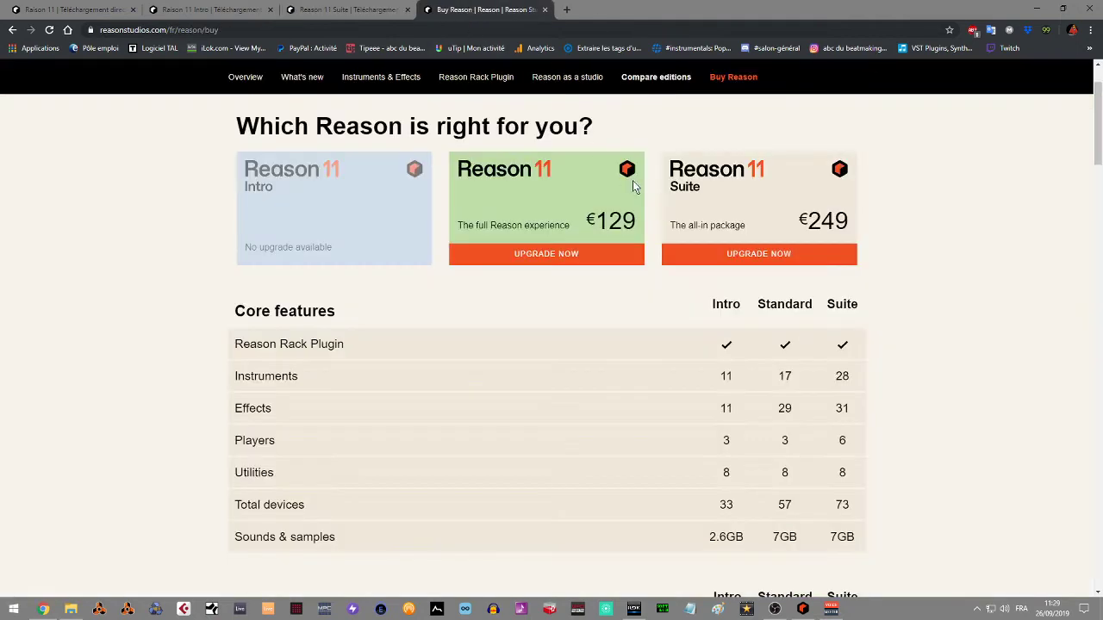
{"action": "left_click", "coordinate": [339, 10]}
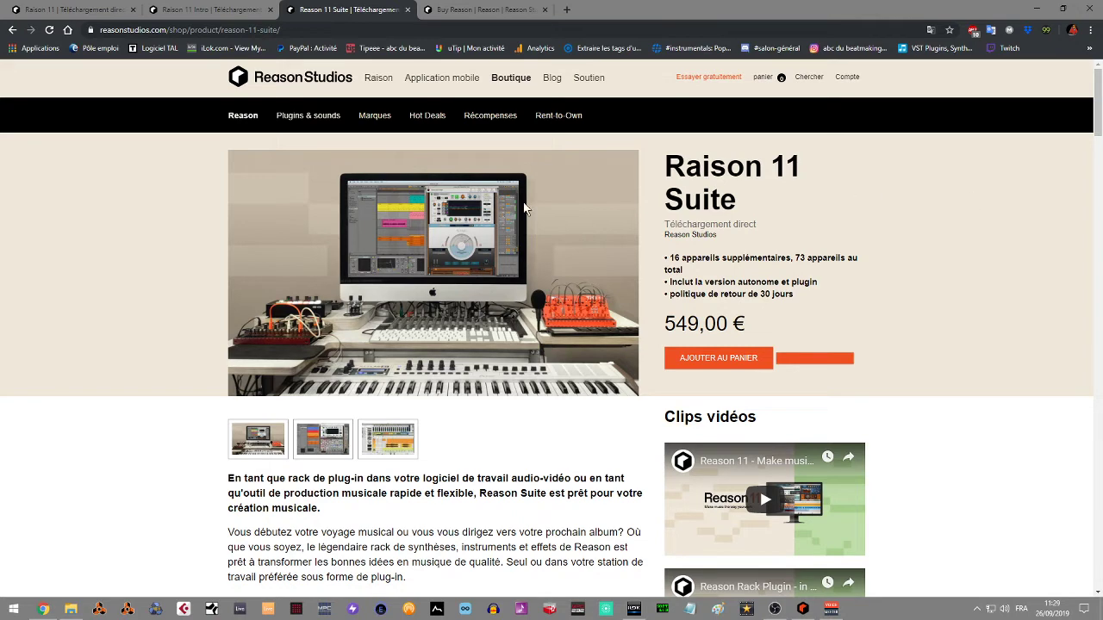
{"action": "left_click", "coordinate": [109, 19]}
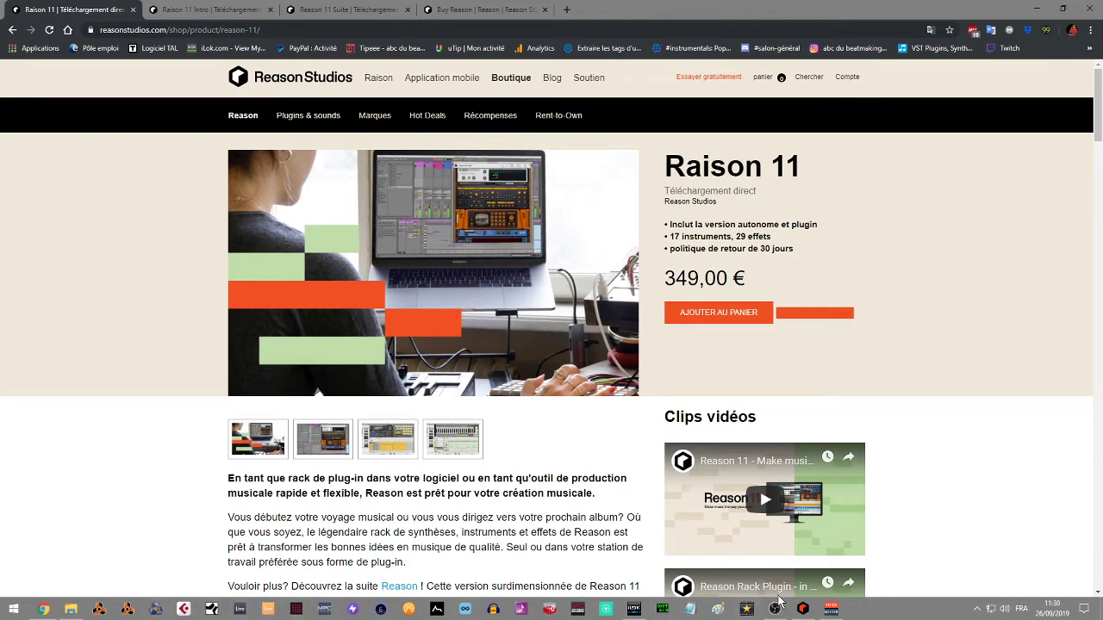
Step: Switch to Reason and list the built-in effect devices in the browser
{"action": "left_click", "coordinate": [802, 610]}
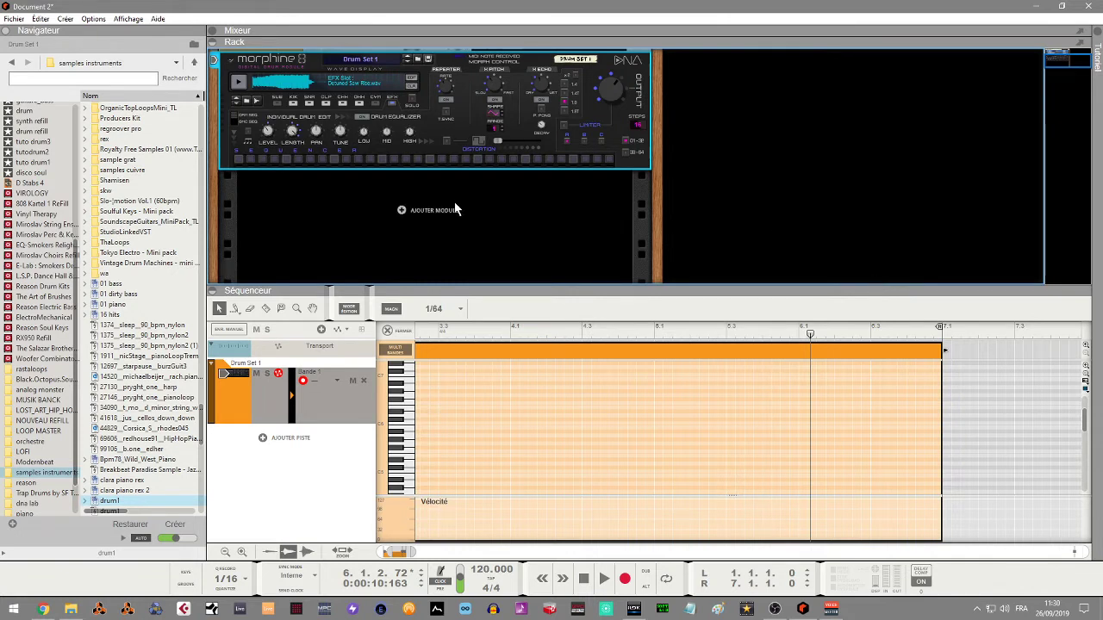
{"action": "left_click_drag", "start_coordinate": [207, 422], "coordinate": [215, 96]}
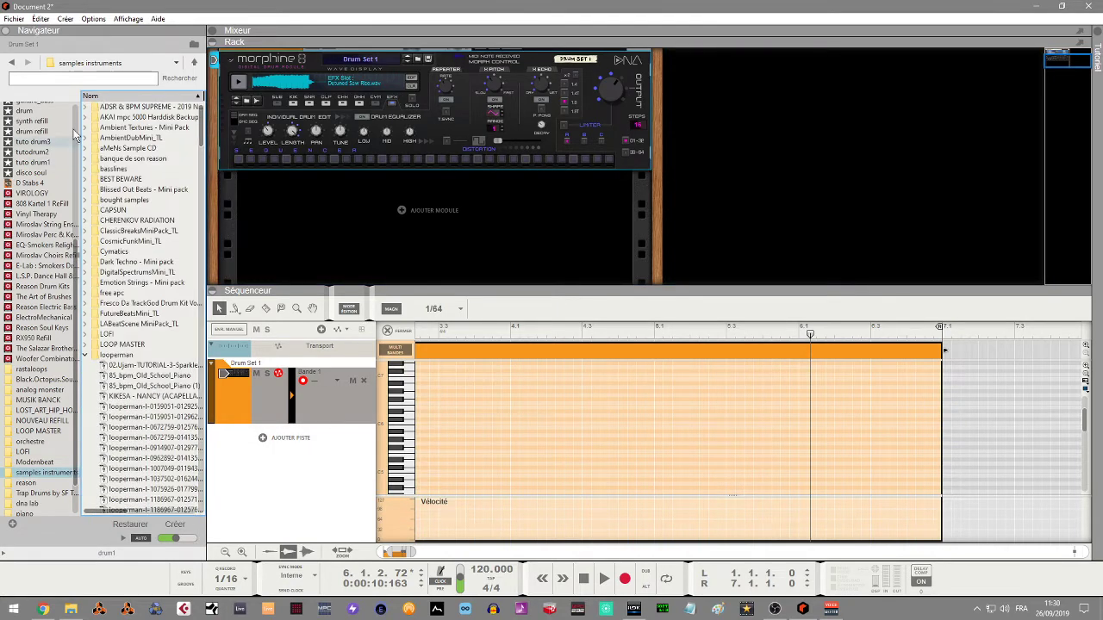
{"action": "left_click_drag", "start_coordinate": [77, 267], "coordinate": [87, 105]}
{"action": "left_click", "coordinate": [26, 117]}
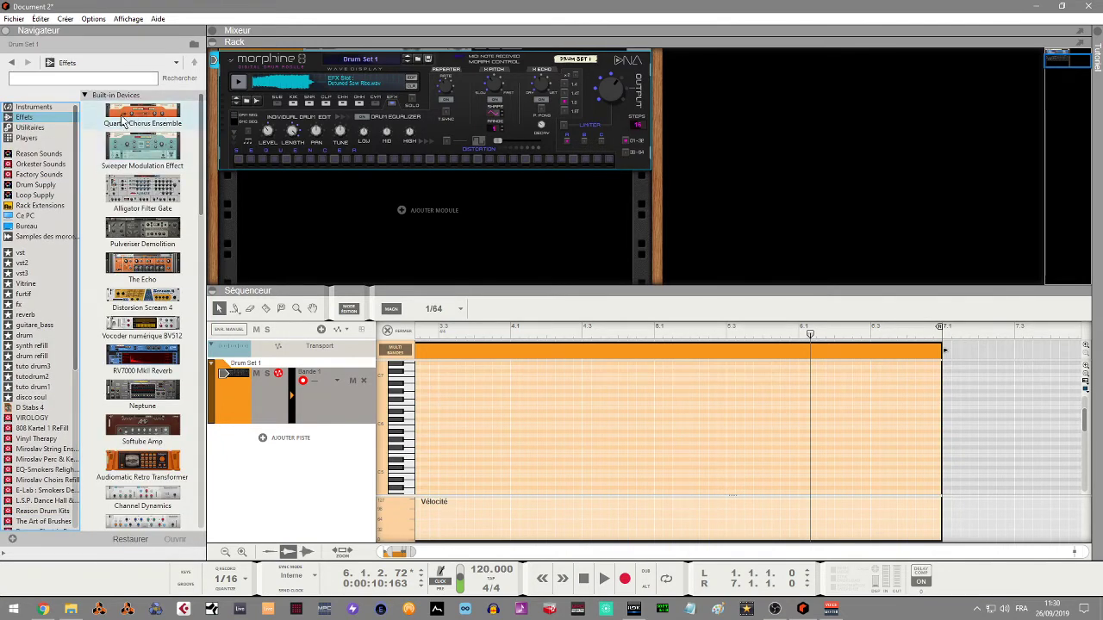
Step: Add a Quartet Chorus Ensemble below the Drum Set 1 module and replace it with the Sweeper Modulation Effect
{"action": "mouse_move", "coordinate": [125, 116]}
{"action": "left_mouse_down"}
{"action": "mouse_move", "coordinate": [310, 212]}
{"action": "mouse_move", "coordinate": [343, 212]}
{"action": "left_mouse_up"}
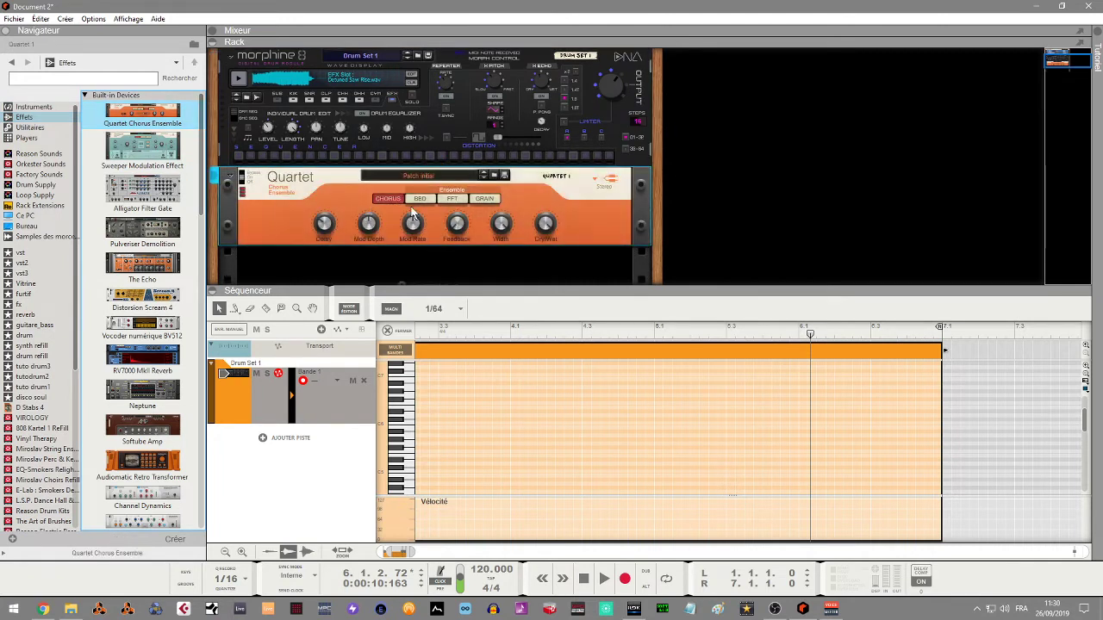
{"action": "left_click_drag", "start_coordinate": [164, 155], "coordinate": [432, 209]}
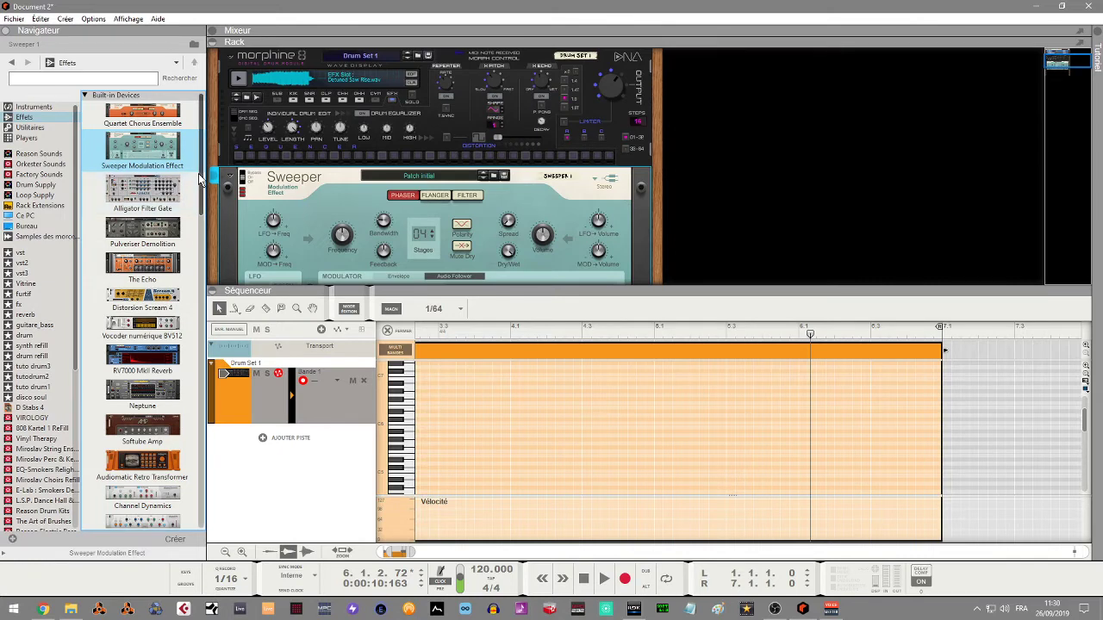
Step: Replace the Sweeper in the rack with Channel Dynamics, Channel EQ and Master Bus Compressor in turn
{"action": "left_click_drag", "start_coordinate": [199, 186], "coordinate": [218, 239]}
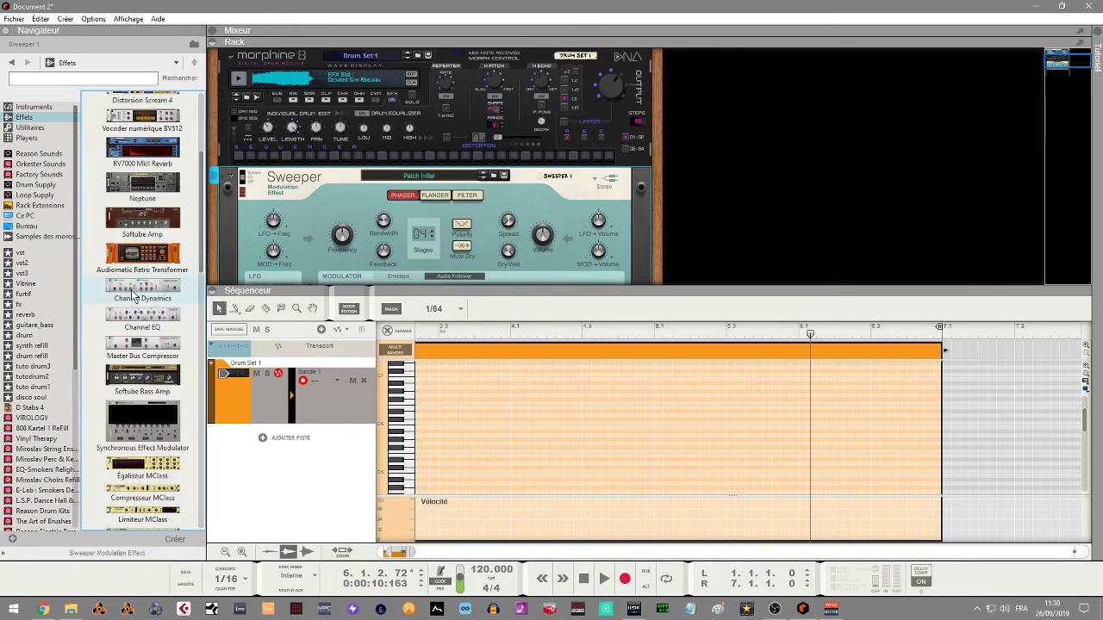
{"action": "left_click_drag", "start_coordinate": [140, 290], "coordinate": [353, 228]}
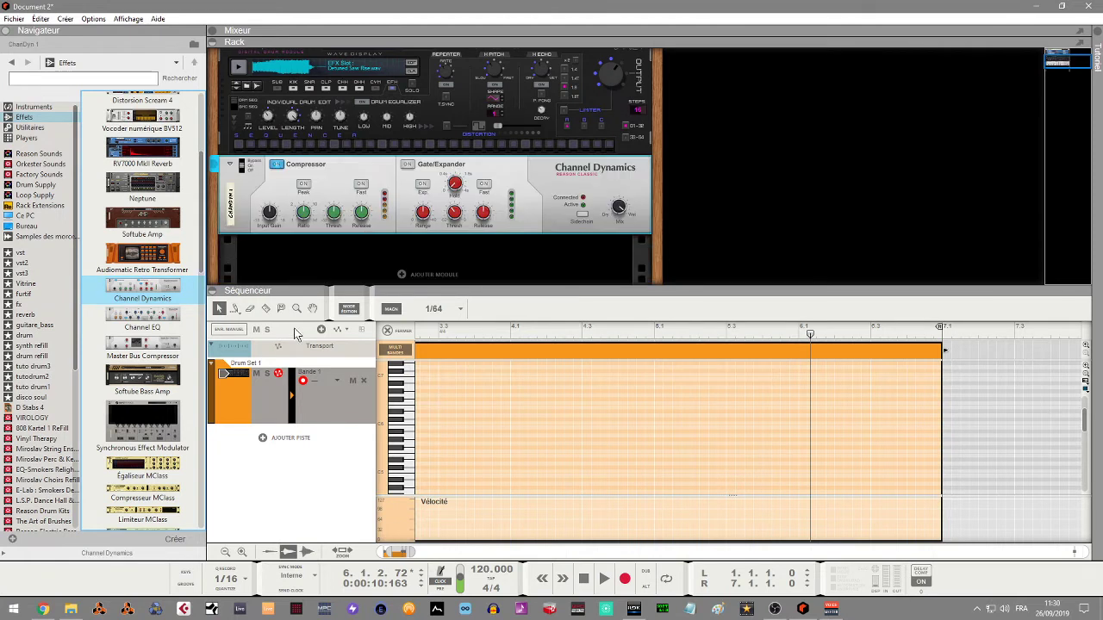
{"action": "left_click_drag", "start_coordinate": [148, 323], "coordinate": [330, 197]}
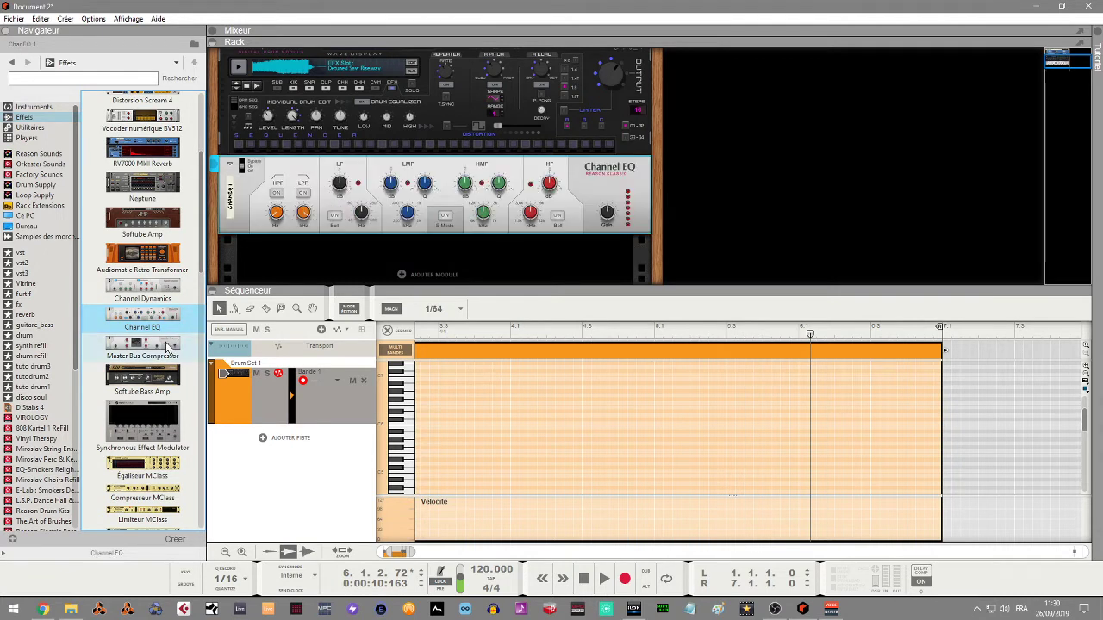
{"action": "left_click_drag", "start_coordinate": [168, 346], "coordinate": [402, 208]}
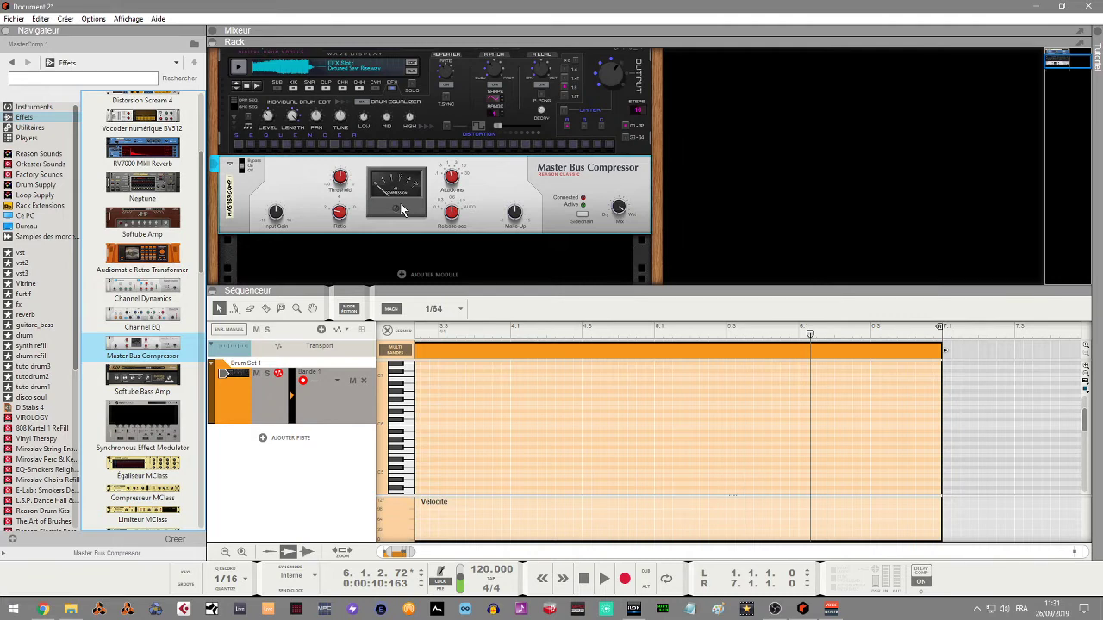
Step: Show the mixer alone with the rack and sequencer folded, and view its dynamics, EQ and master compressor sections
{"action": "left_click", "coordinate": [222, 33]}
{"action": "left_click", "coordinate": [213, 209]}
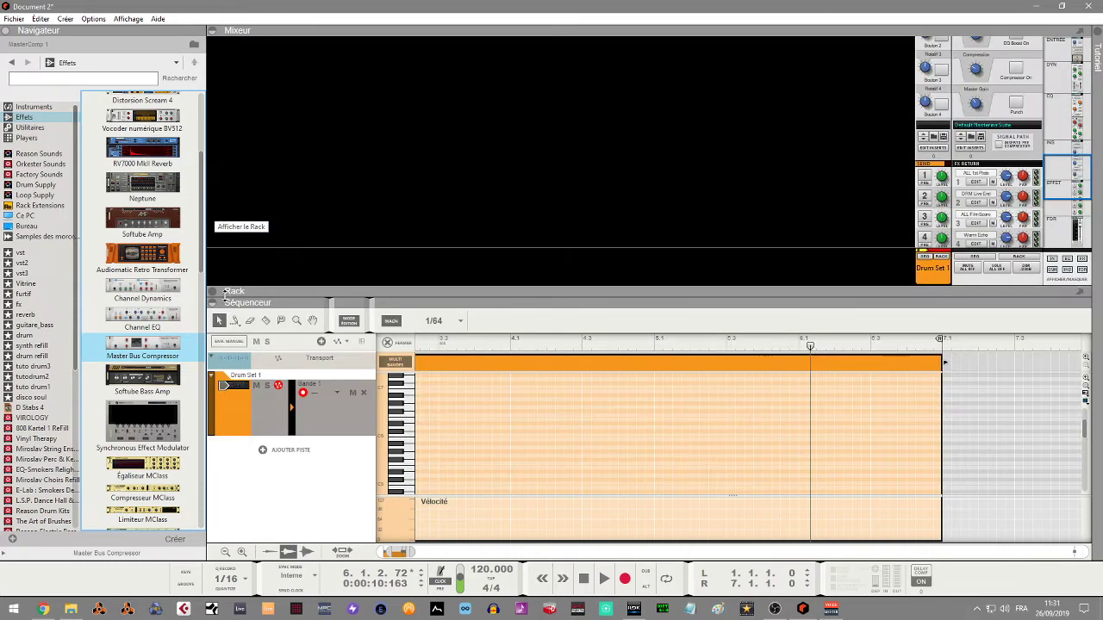
{"action": "left_click", "coordinate": [217, 312]}
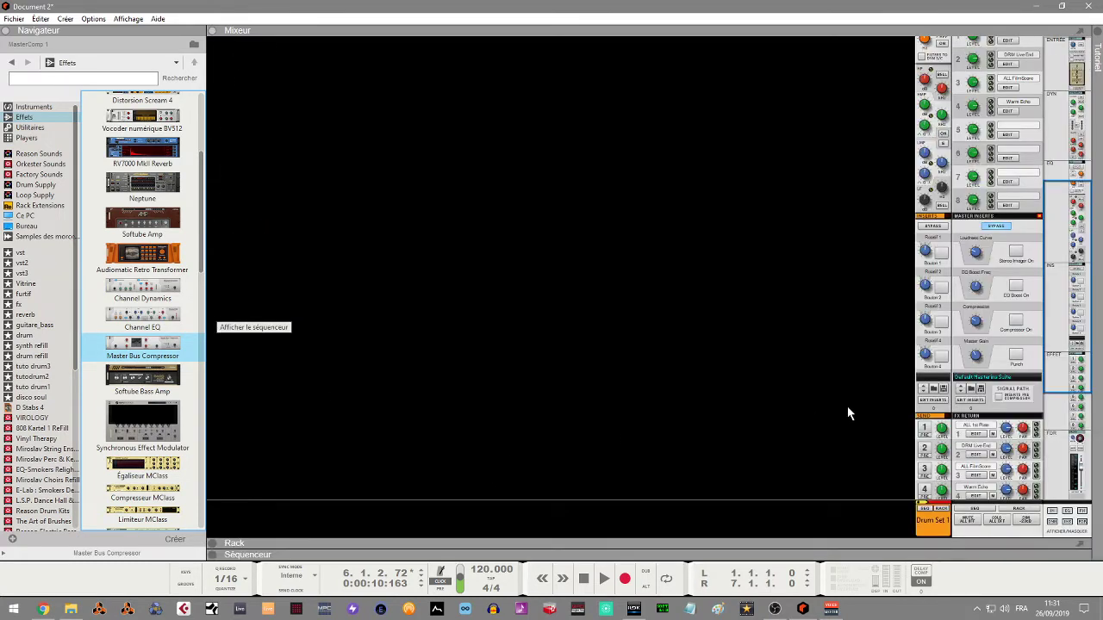
{"action": "left_click_drag", "start_coordinate": [1077, 248], "coordinate": [1056, 145]}
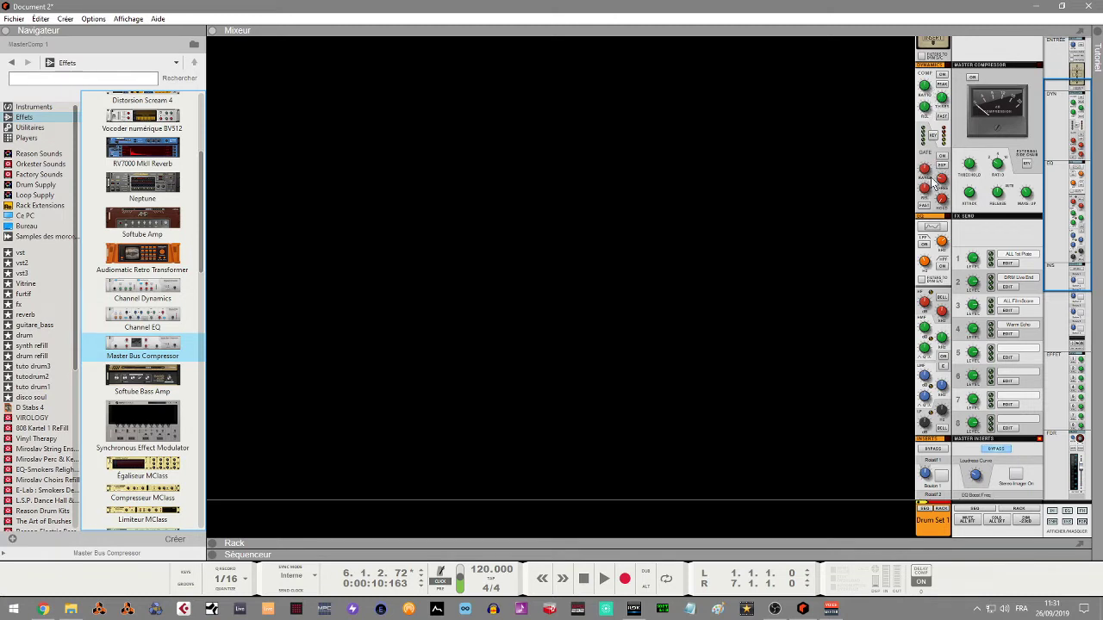
Step: Compare the Channel Dynamics, Channel EQ and Master Bus Compressor devices with the matching sections of the mixer
{"action": "left_click", "coordinate": [140, 289]}
{"action": "left_click_drag", "start_coordinate": [147, 291], "coordinate": [944, 130]}
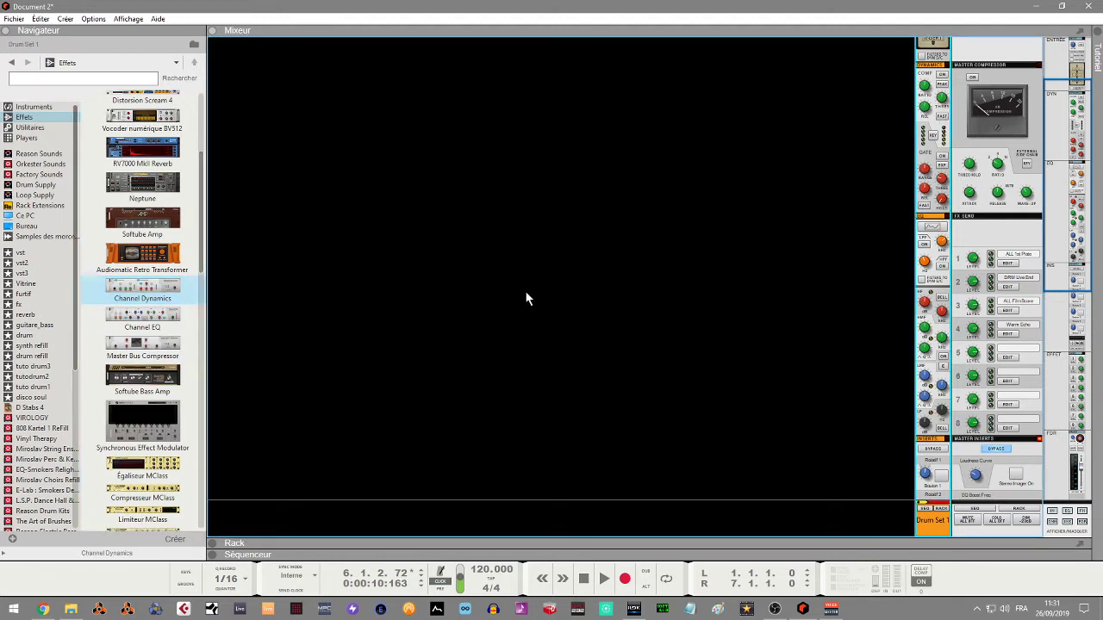
{"action": "left_click", "coordinate": [146, 318]}
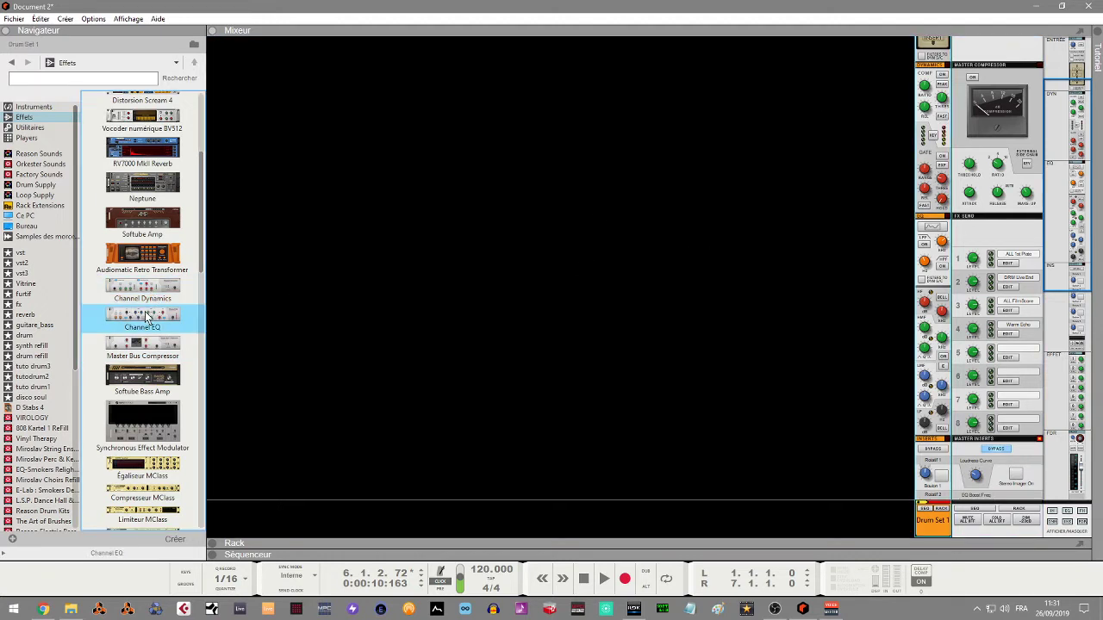
{"action": "left_click", "coordinate": [935, 358]}
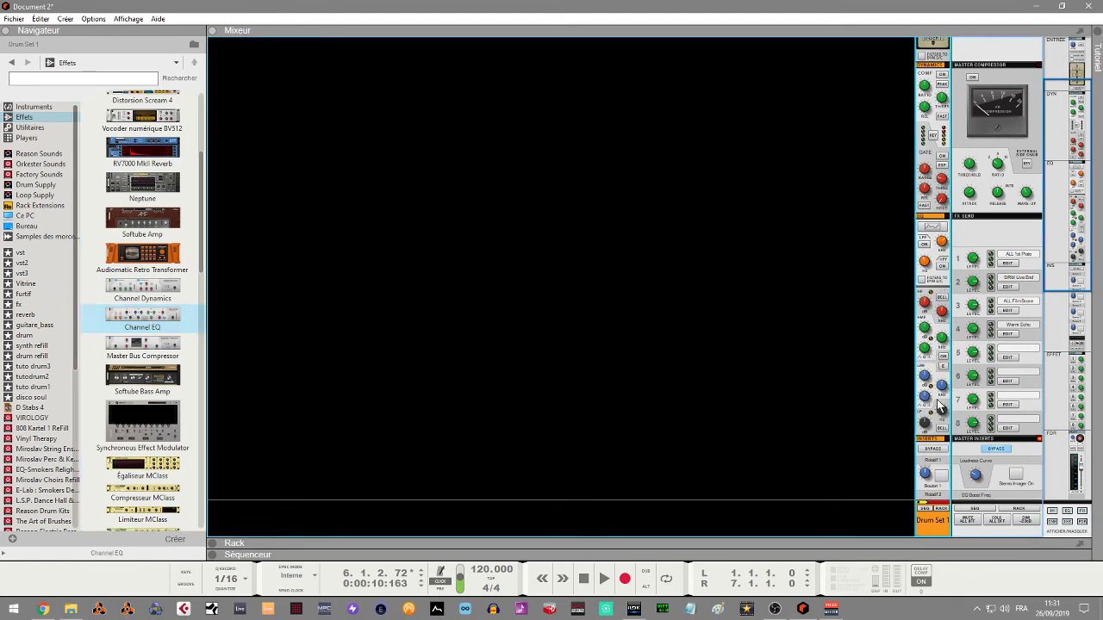
{"action": "left_click", "coordinate": [125, 347]}
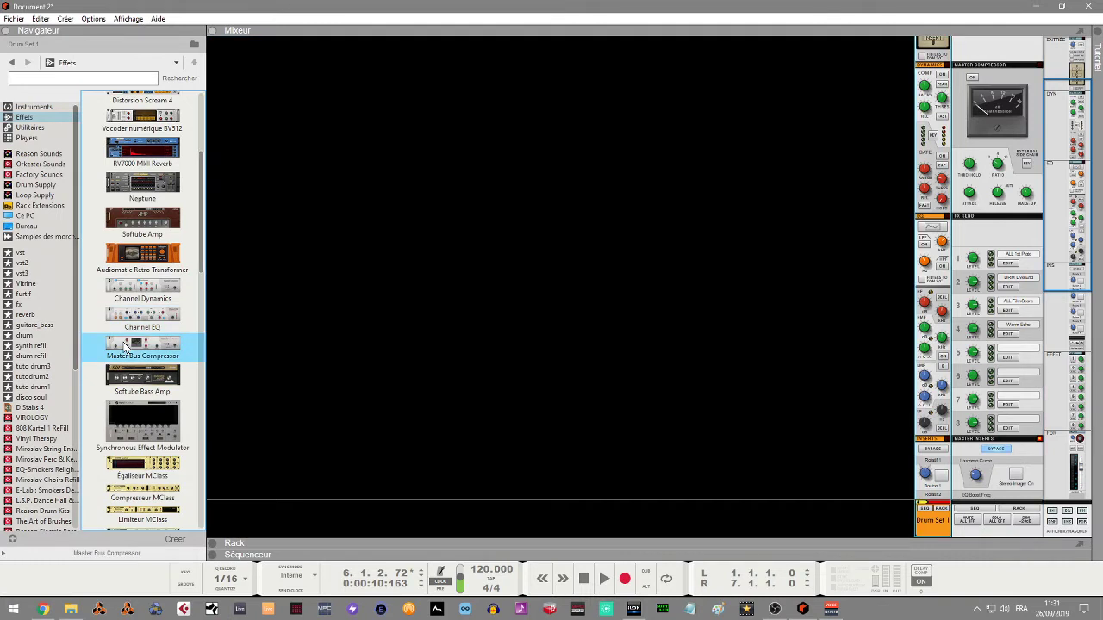
{"action": "left_click", "coordinate": [999, 114]}
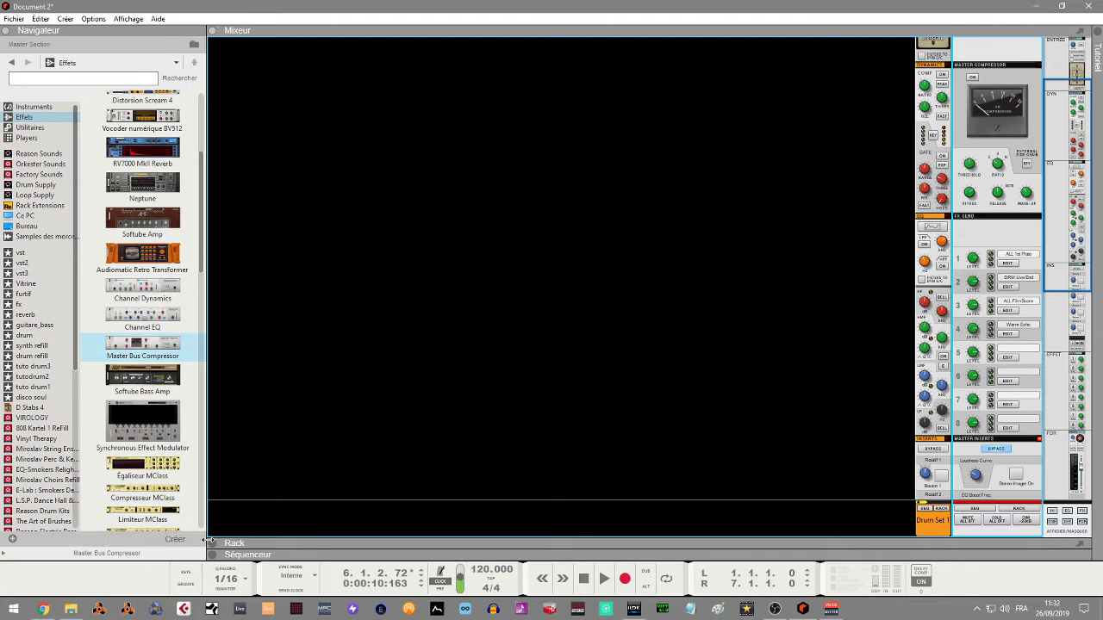
Step: Show the rack below the mixer and inspect the rear connections of the Master Bus Compressor
{"action": "left_click", "coordinate": [234, 543]}
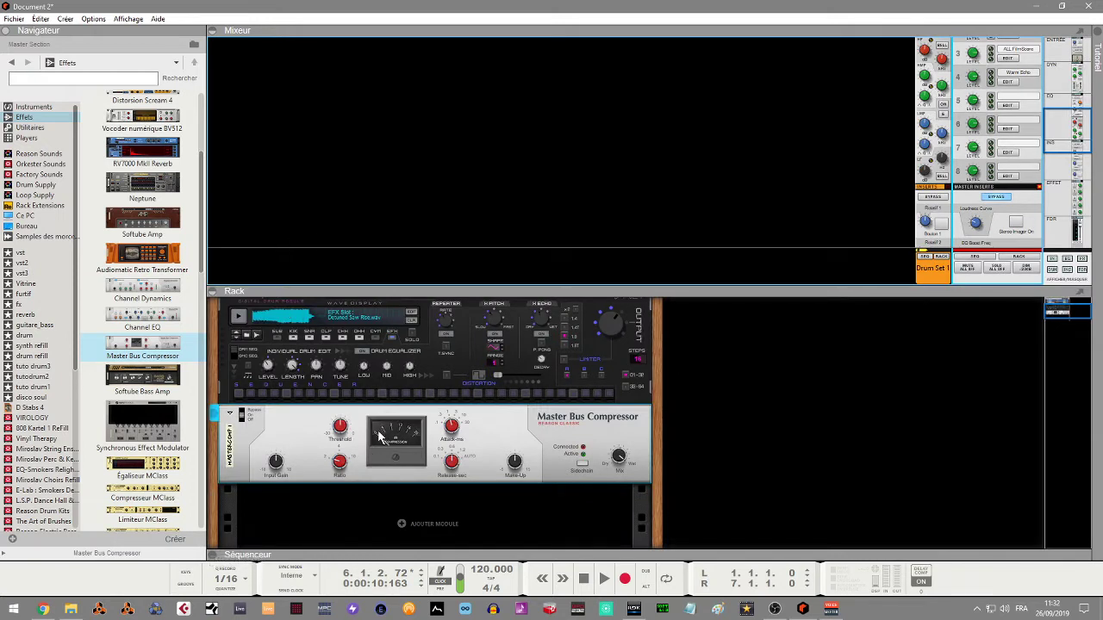
{"action": "key", "text": "Tab"}
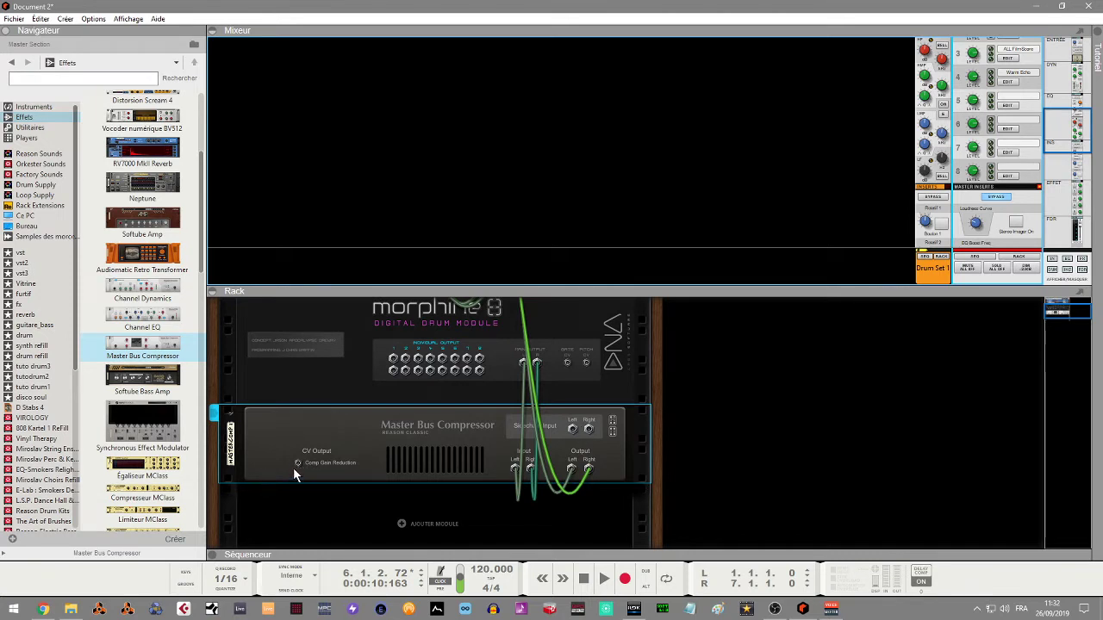
{"action": "key", "text": "Tab"}
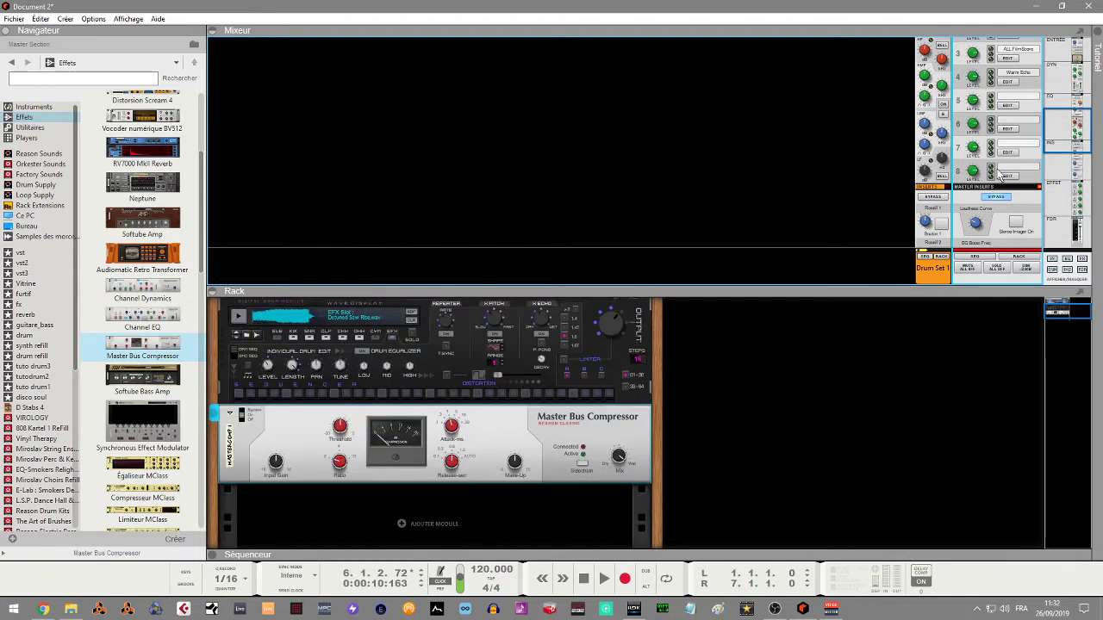
Step: Bring the mixer's master compressor into view and lower the rack compressor's Mix to about halfway between dry and wet
{"action": "left_click_drag", "start_coordinate": [1055, 129], "coordinate": [1044, 87]}
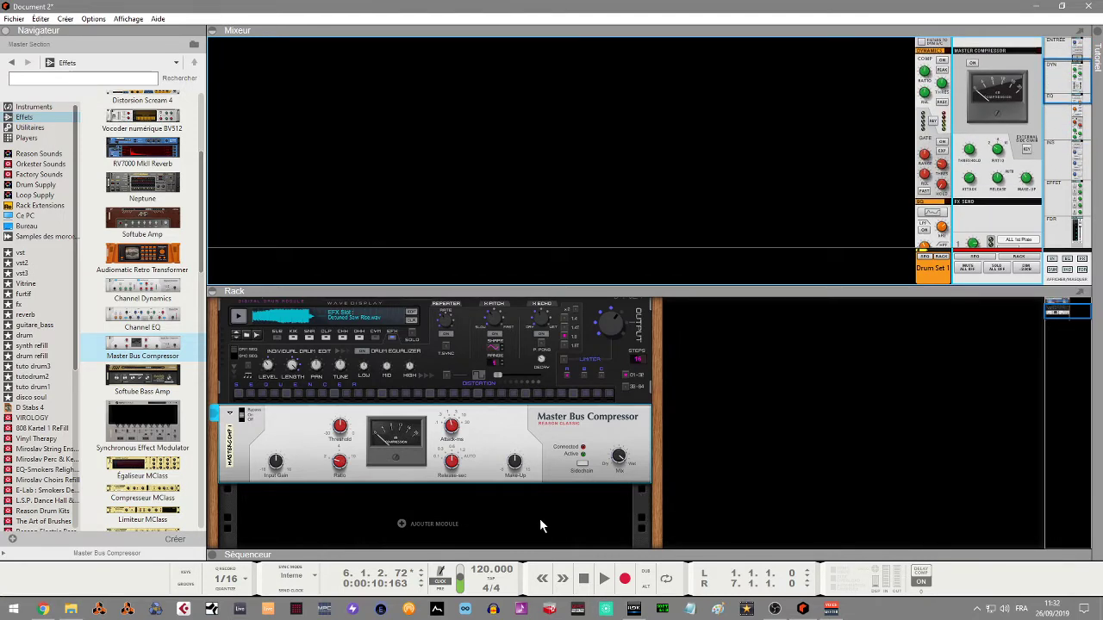
{"action": "left_click_drag", "start_coordinate": [619, 457], "coordinate": [618, 476]}
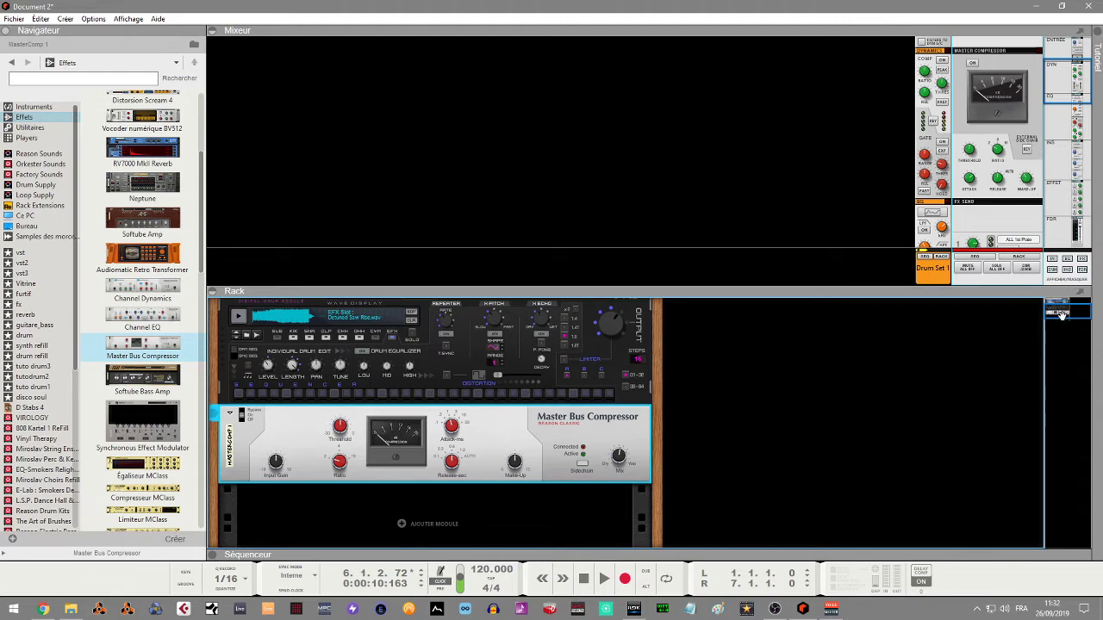
Step: Unfold the Master Section in the rack and compare its rear connections with those of the Master Bus Compressor
{"action": "scroll", "coordinate": [1065, 310], "scroll_direction": "up", "scroll_amount": 3}
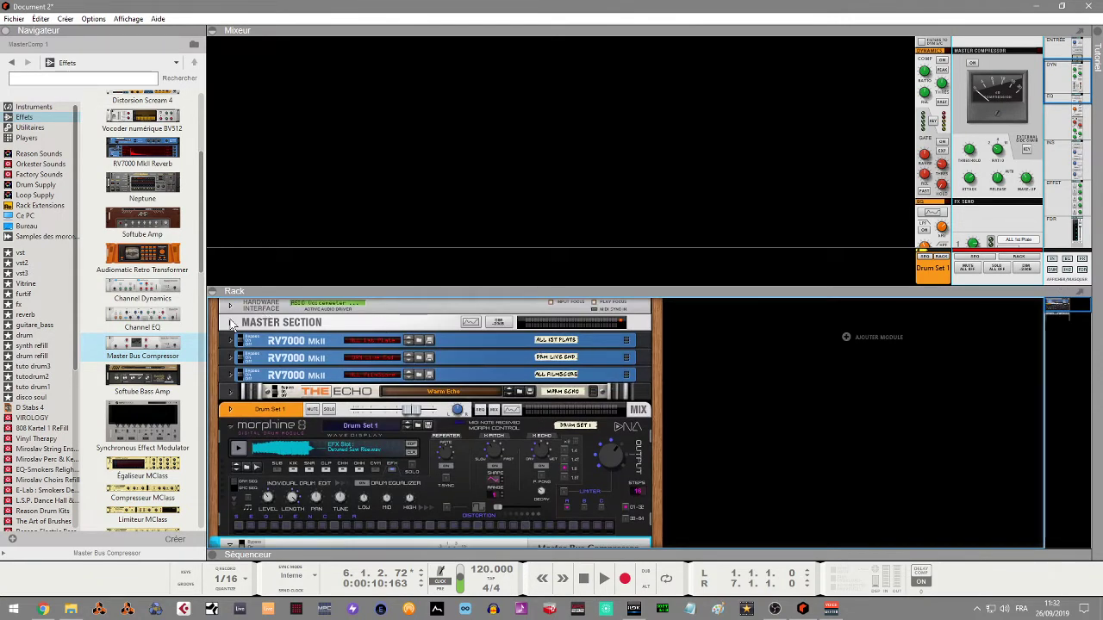
{"action": "left_click", "coordinate": [229, 328]}
{"action": "left_click", "coordinate": [229, 324]}
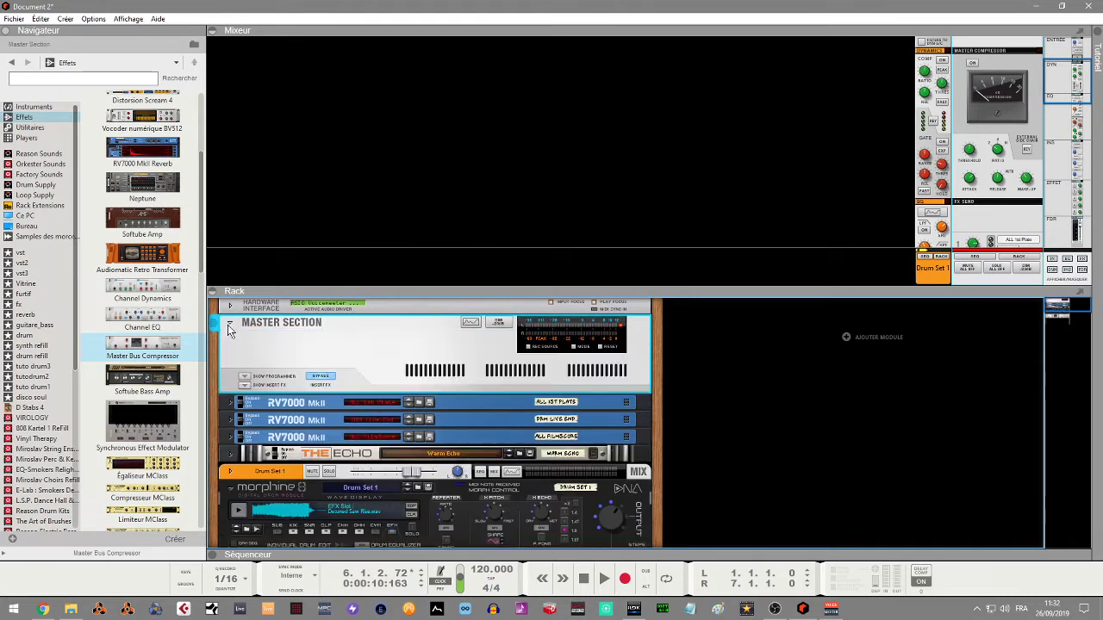
{"action": "key", "text": "Tab"}
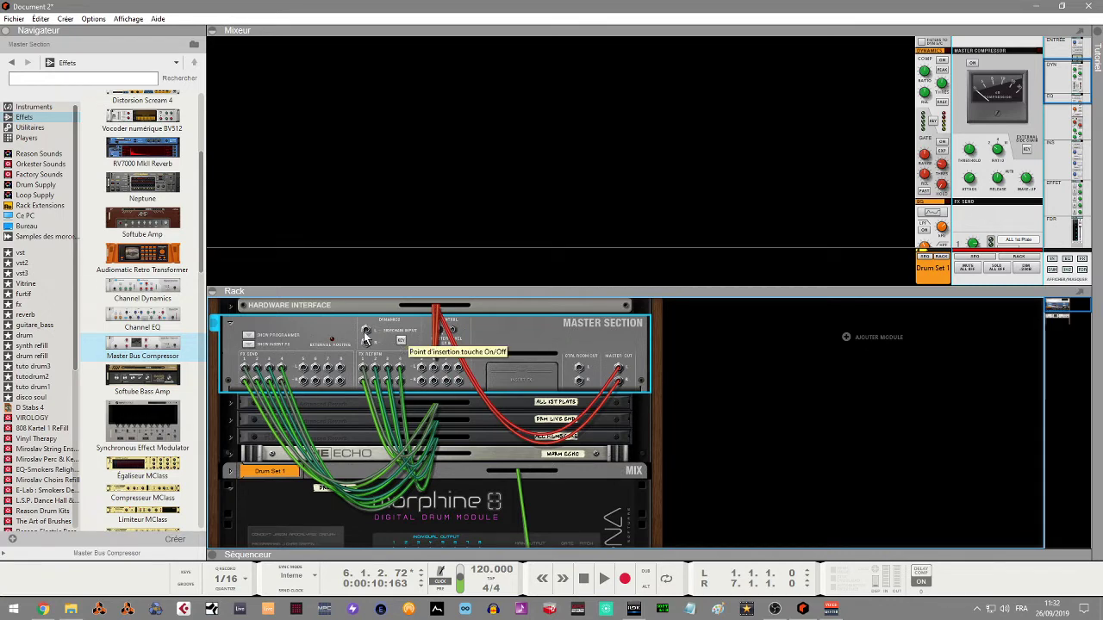
{"action": "left_click", "coordinate": [1067, 303]}
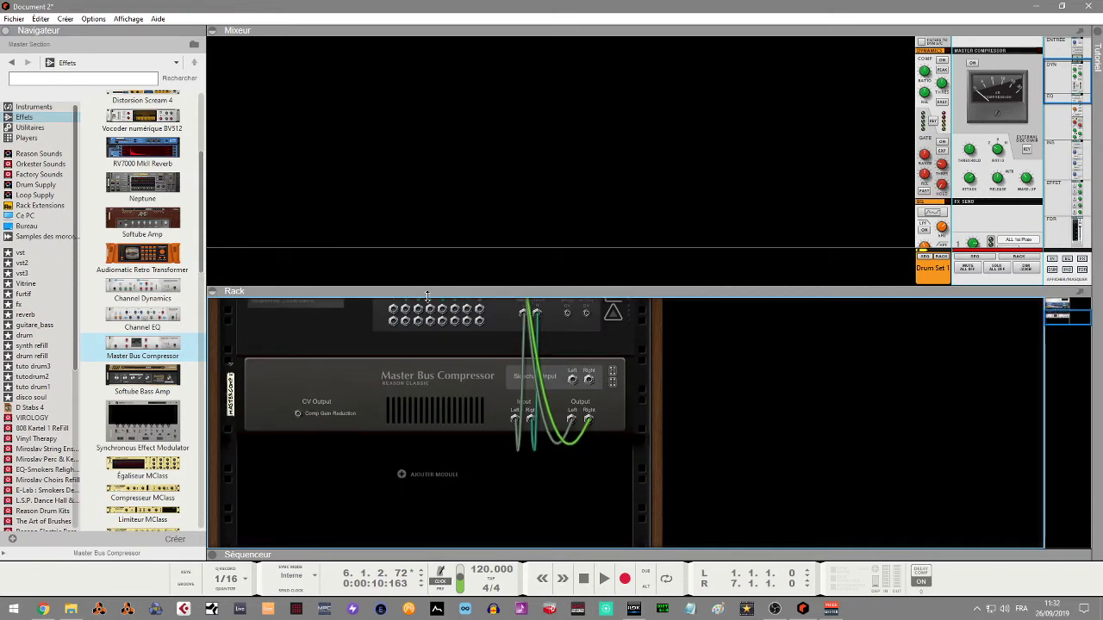
{"action": "key", "text": "Tab"}
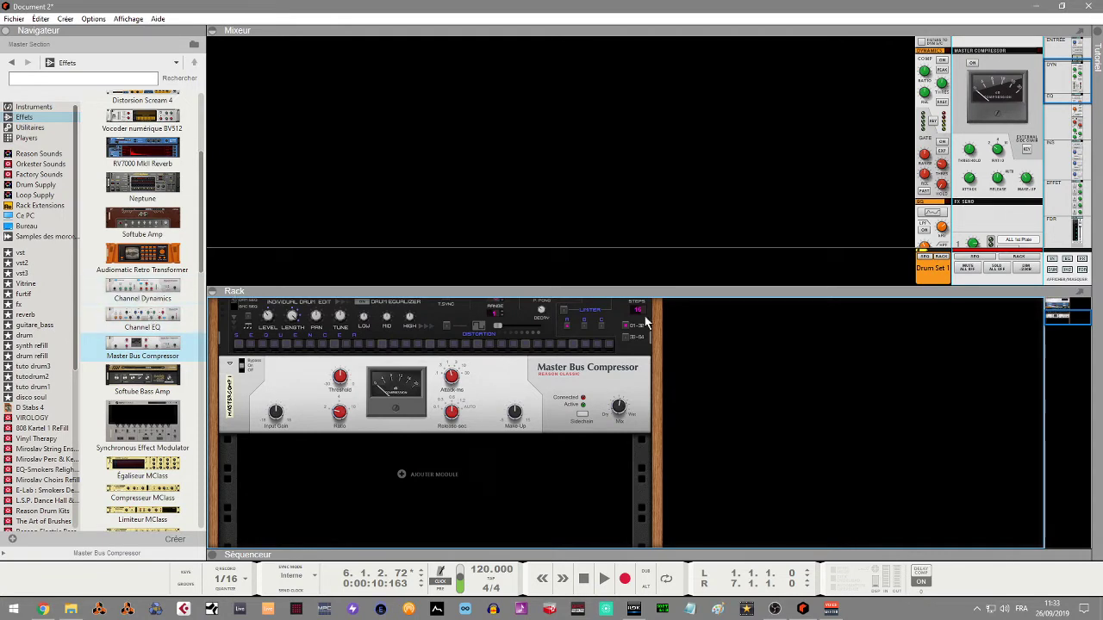
Step: Enlarge the mixer over the rack and open the Drum Set 1 channel's Spectrum EQ display to compare with Channel EQ
{"action": "left_click_drag", "start_coordinate": [786, 297], "coordinate": [816, 541]}
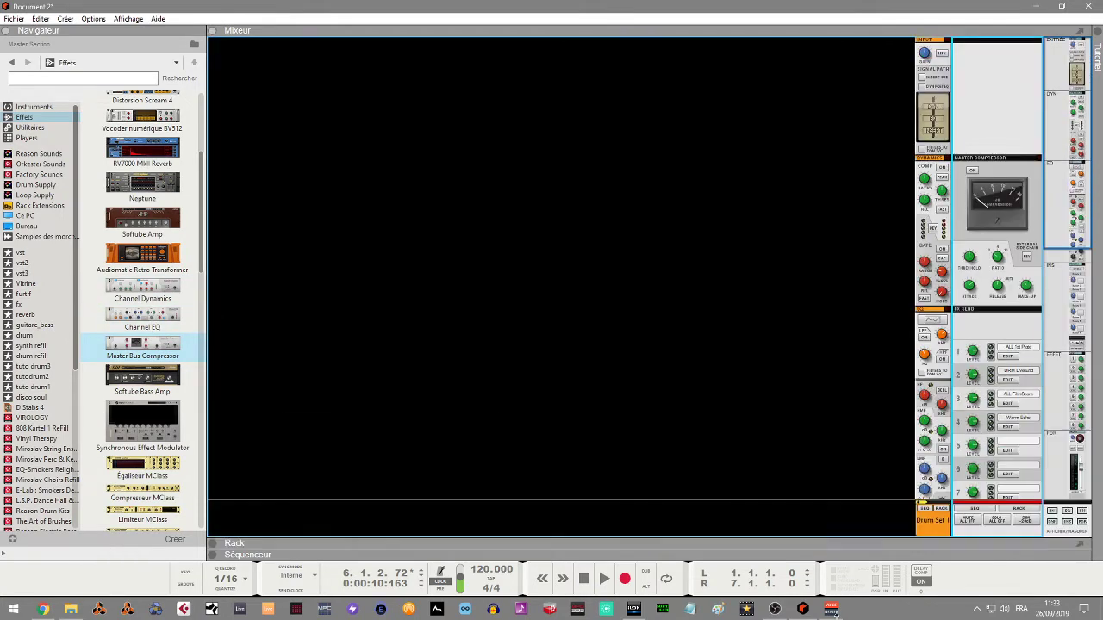
{"action": "left_click_drag", "start_coordinate": [1053, 119], "coordinate": [1088, 203]}
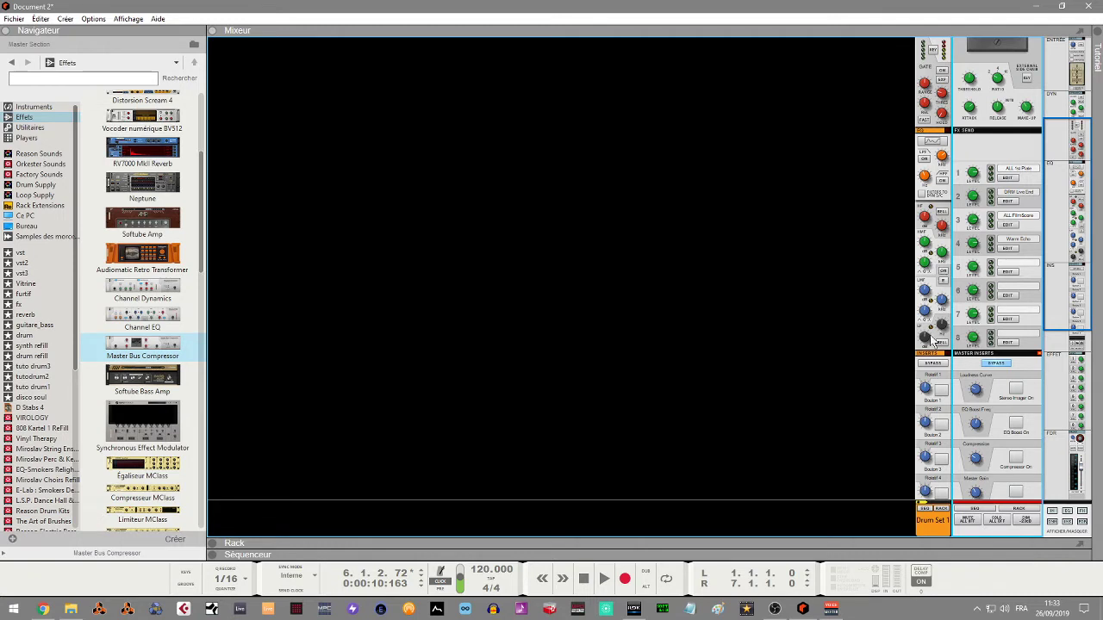
{"action": "left_click", "coordinate": [932, 140]}
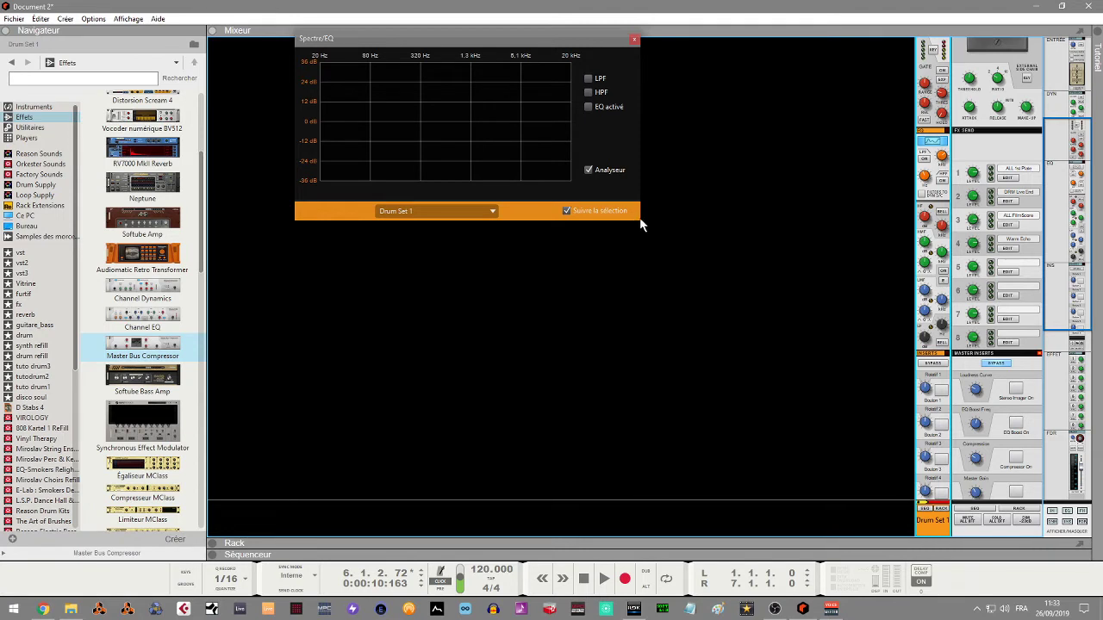
{"action": "left_click", "coordinate": [143, 325]}
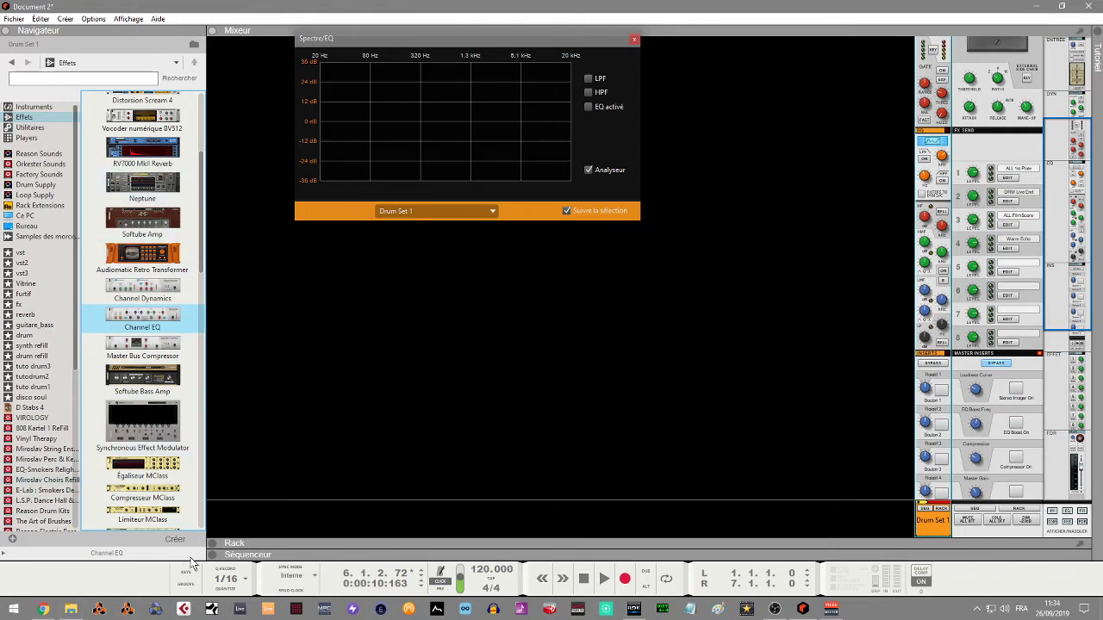
Step: Close the Spectrum EQ display, bring back the rack, and delete the Master Bus Compressor from it
{"action": "left_click", "coordinate": [633, 41]}
{"action": "left_click_drag", "start_coordinate": [202, 256], "coordinate": [216, 143]}
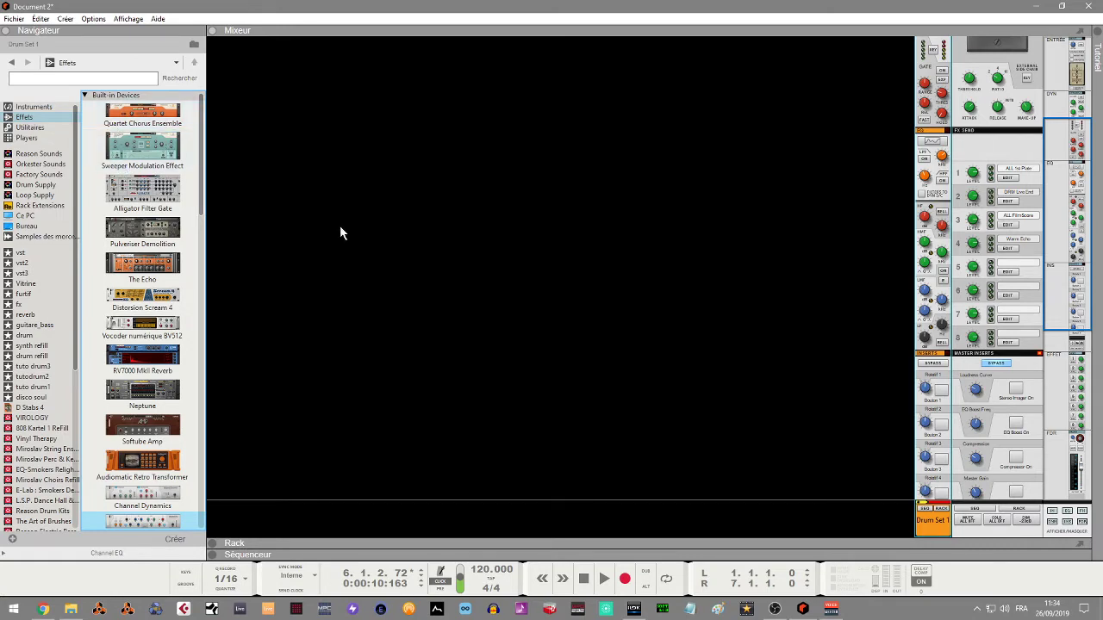
{"action": "left_click", "coordinate": [212, 544]}
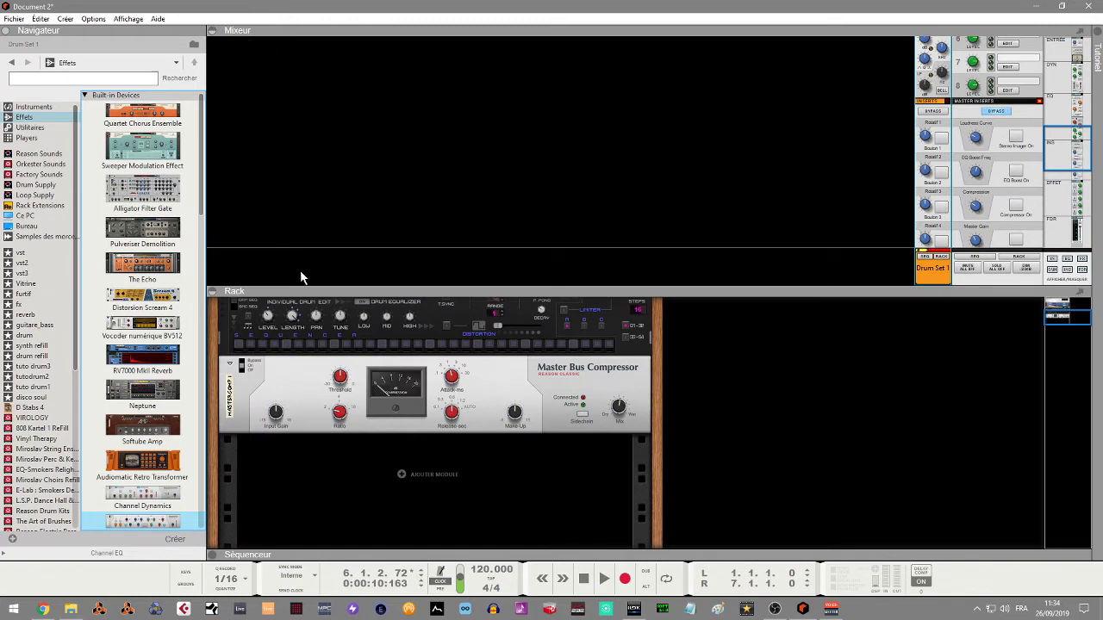
{"action": "left_click", "coordinate": [295, 388]}
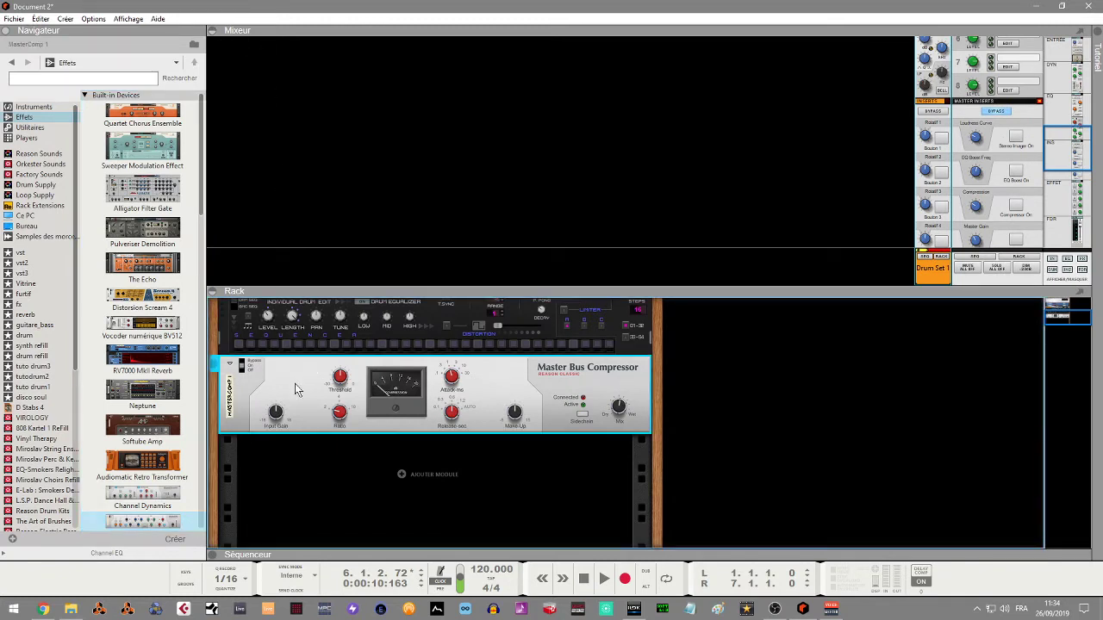
{"action": "key", "text": "Delete"}
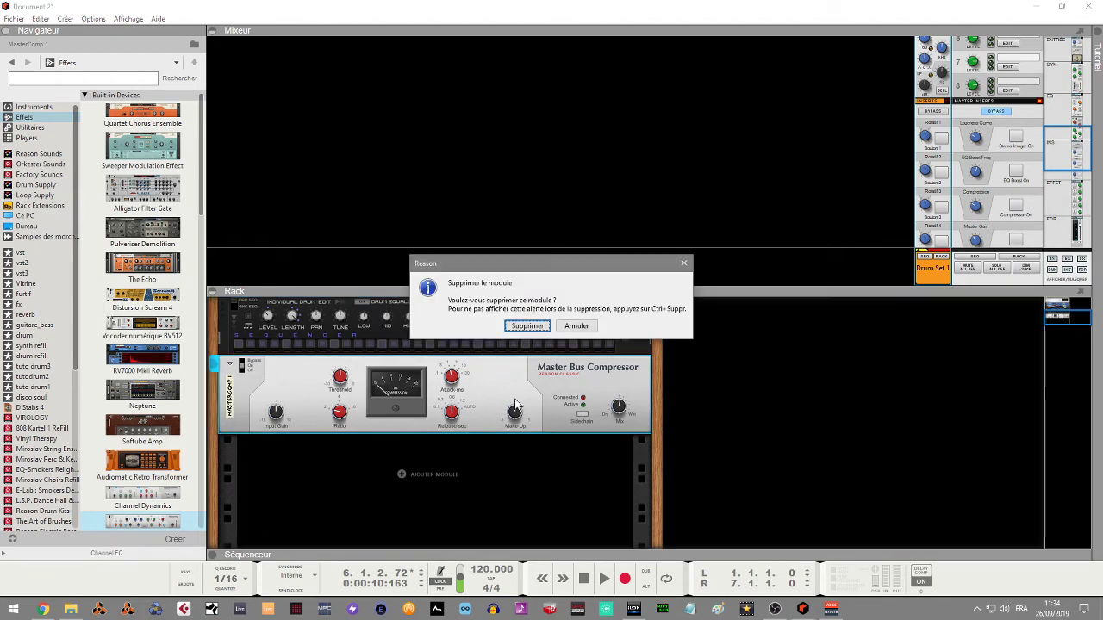
{"action": "left_click", "coordinate": [525, 325]}
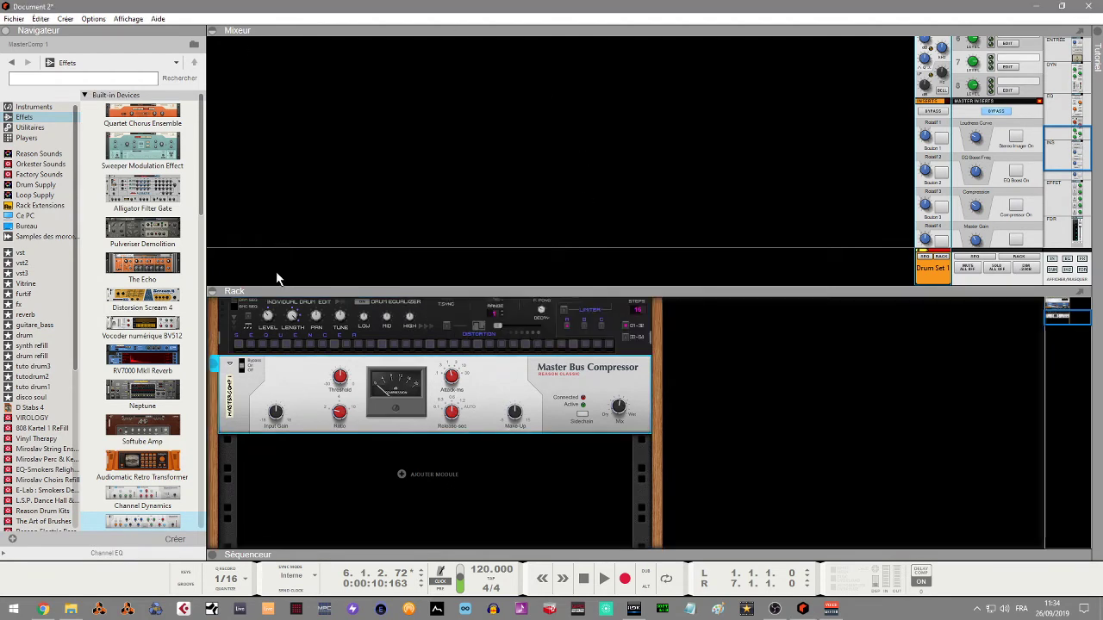
Step: Hide the mixer, show the rack above the sequencer, and leave Edit mode for the Drum Set 1 clip
{"action": "left_click", "coordinate": [216, 559]}
{"action": "left_click", "coordinate": [212, 32]}
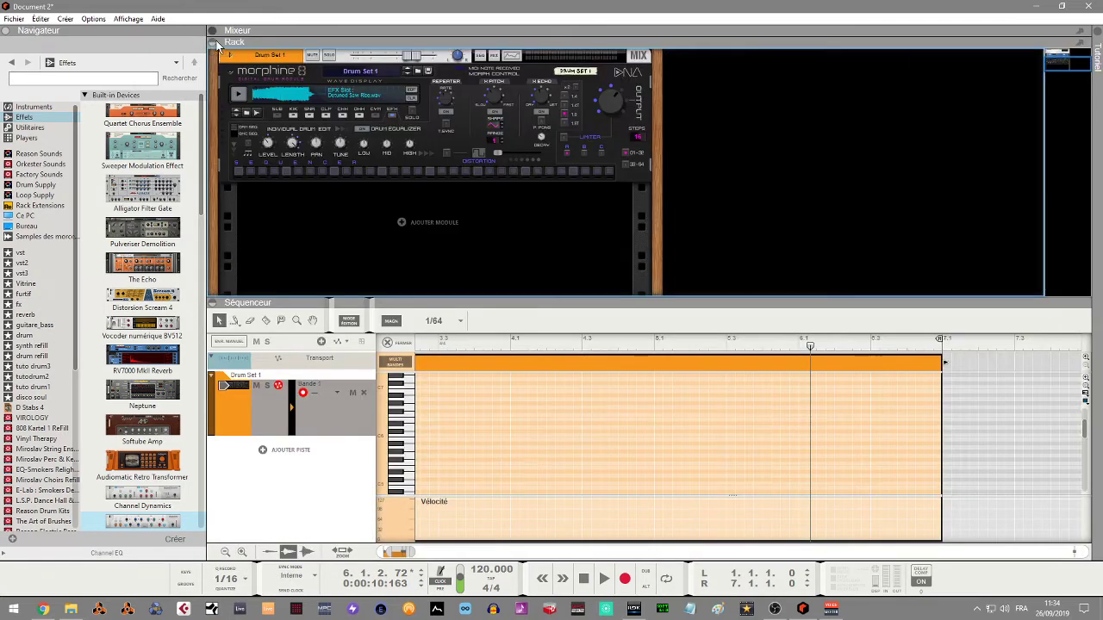
{"action": "left_click", "coordinate": [212, 49]}
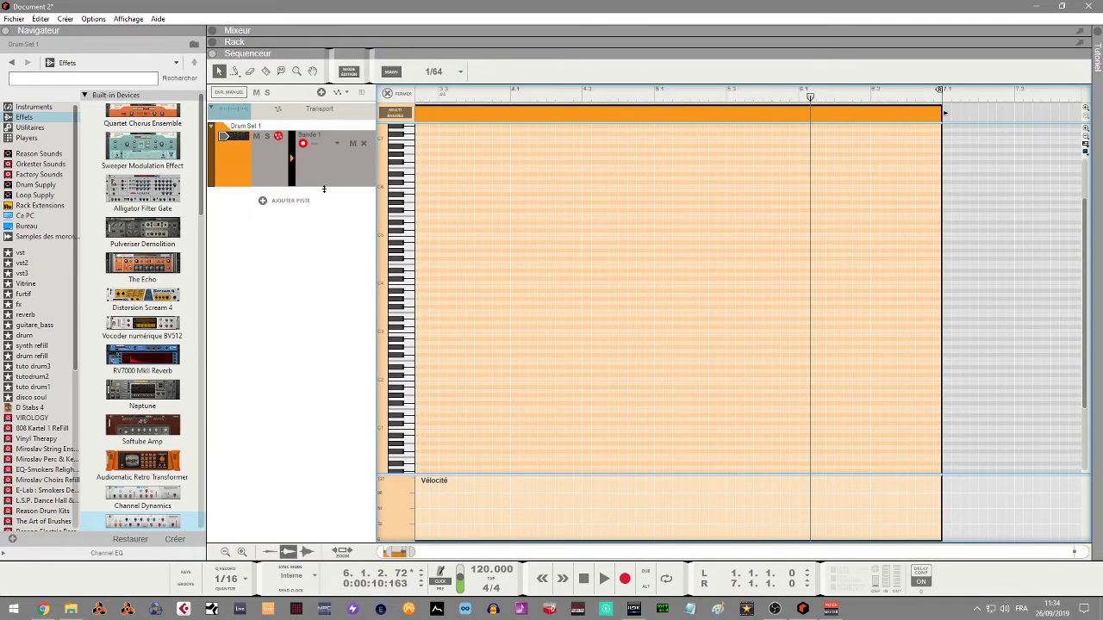
{"action": "key", "text": "ctrl+1"}
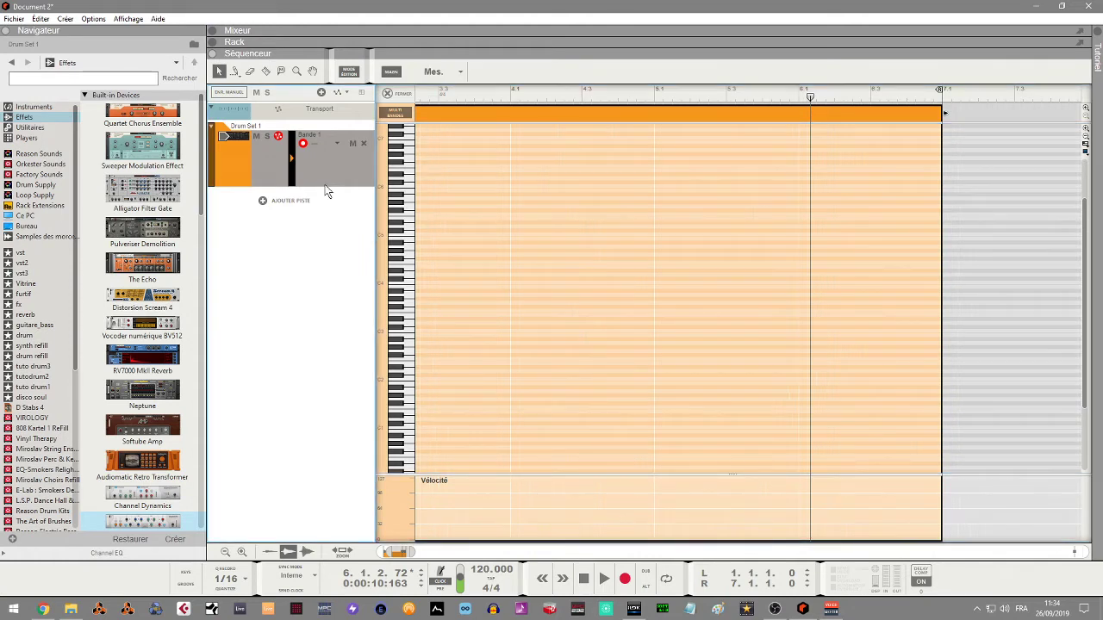
{"action": "left_click", "coordinate": [213, 43]}
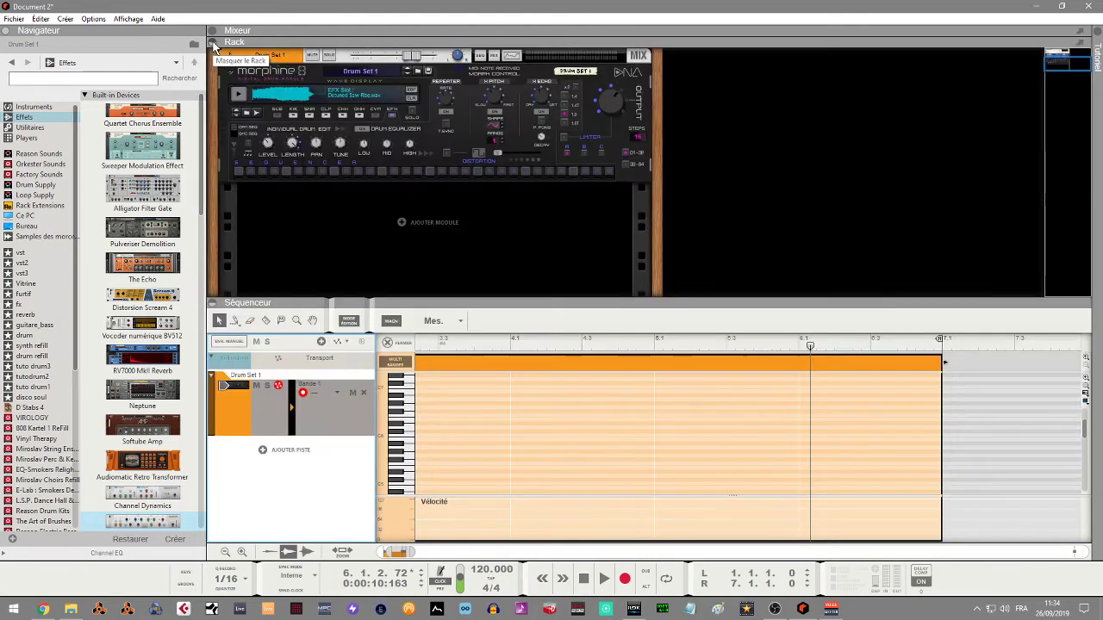
{"action": "left_click", "coordinate": [388, 344]}
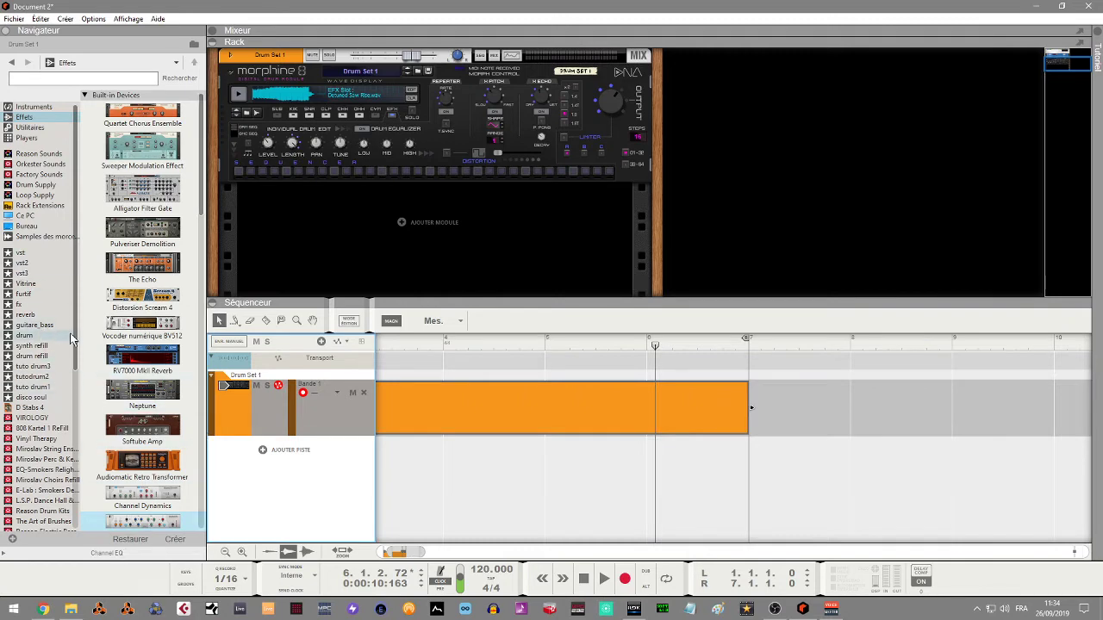
Step: Add the sample 808 1.wav from the 808 Kartel 1 ReFill's 808's folder to the sequencer as a new audio track
{"action": "scroll", "coordinate": [77, 465], "scroll_direction": "down", "scroll_amount": 5}
{"action": "scroll", "coordinate": [52, 474], "scroll_direction": "down", "scroll_amount": 3}
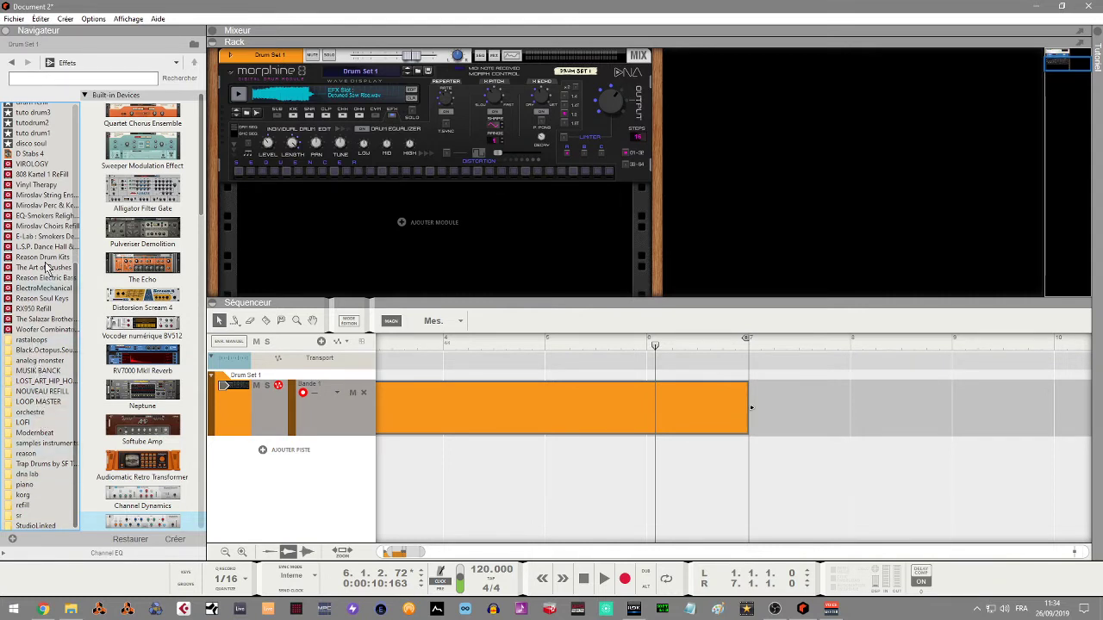
{"action": "left_click", "coordinate": [40, 176]}
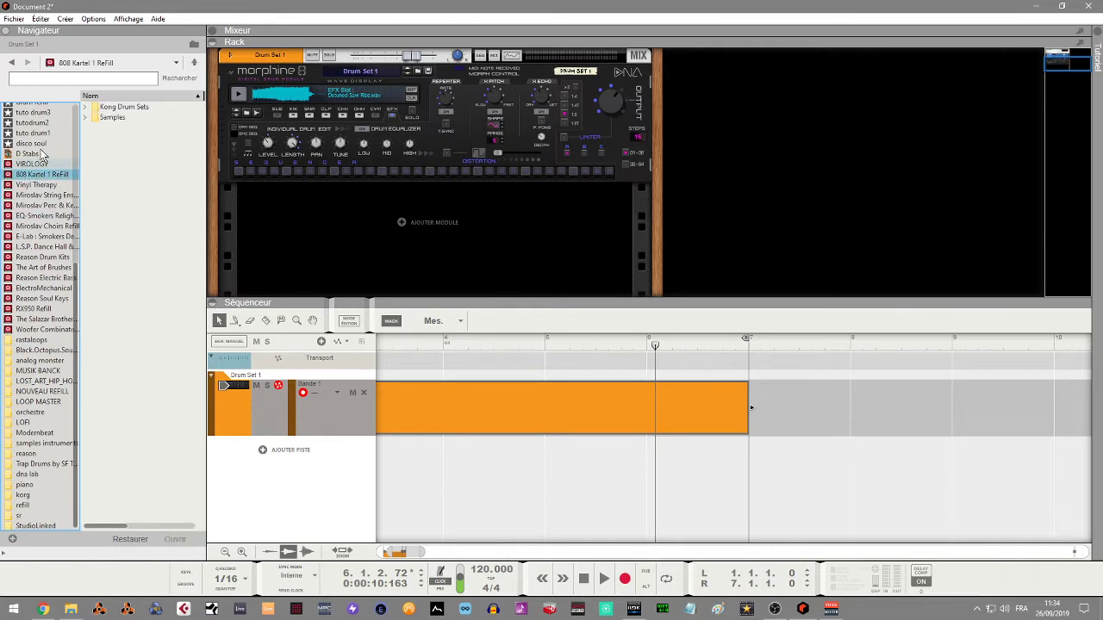
{"action": "left_click", "coordinate": [86, 120]}
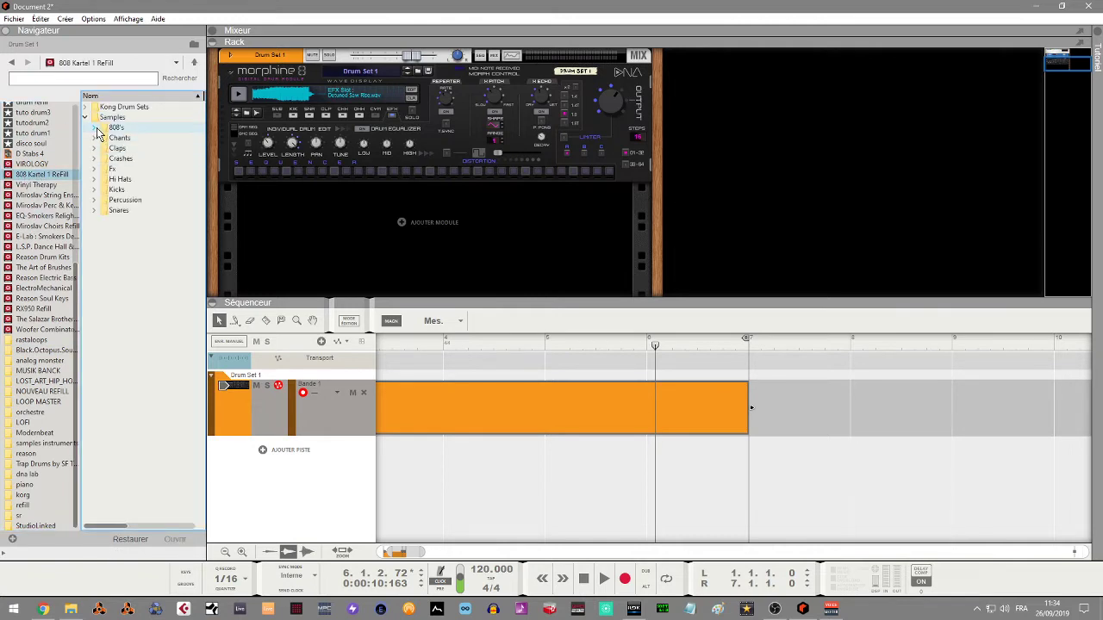
{"action": "left_click", "coordinate": [94, 127]}
{"action": "left_click_drag", "start_coordinate": [112, 142], "coordinate": [385, 473]}
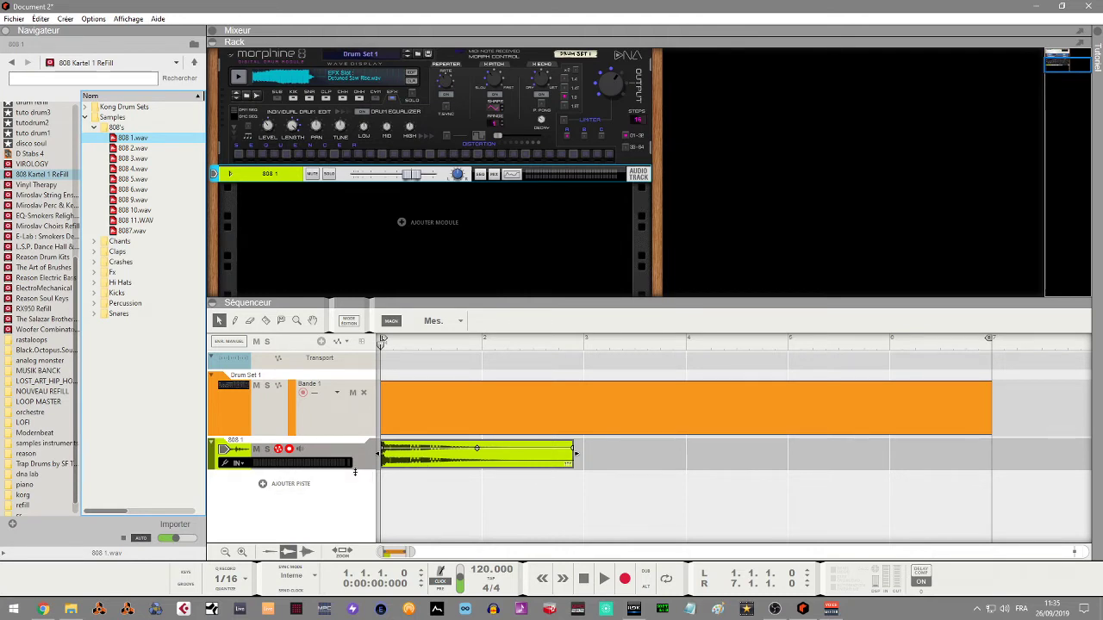
Step: Increase the 808 1 track's height, enlarge the sequencer over the rack, and open the Drum Set 1 clip for editing
{"action": "left_click_drag", "start_coordinate": [354, 471], "coordinate": [344, 523]}
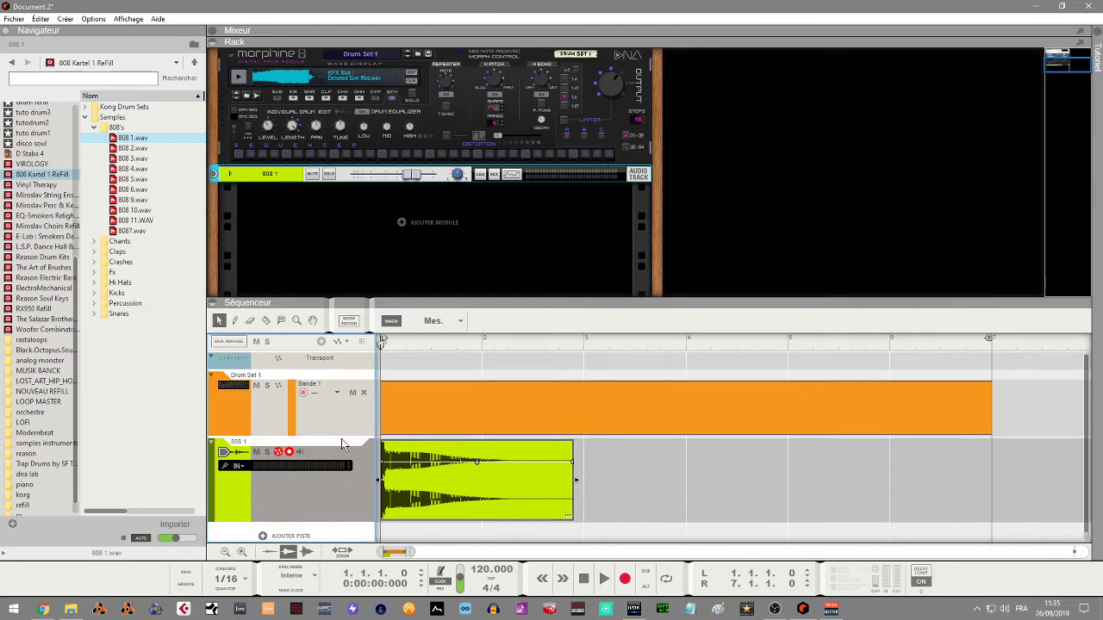
{"action": "mouse_move", "coordinate": [340, 437]}
{"action": "left_mouse_down"}
{"action": "mouse_move", "coordinate": [346, 396]}
{"action": "mouse_move", "coordinate": [349, 511]}
{"action": "mouse_move", "coordinate": [342, 436]}
{"action": "left_mouse_up"}
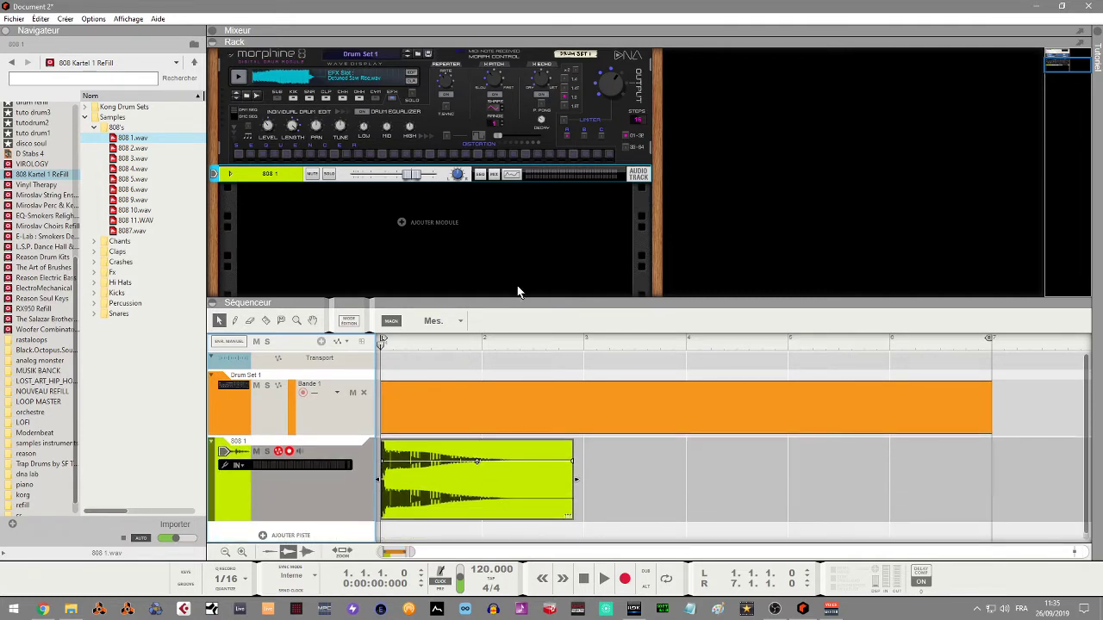
{"action": "left_click_drag", "start_coordinate": [512, 297], "coordinate": [513, 187]}
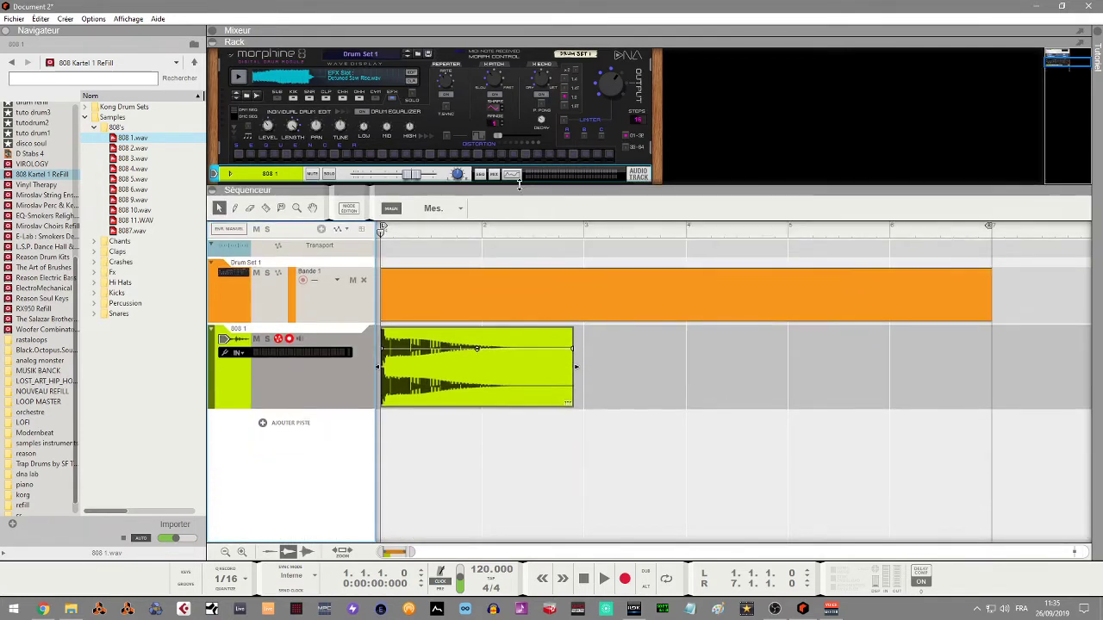
{"action": "double_click", "coordinate": [512, 294]}
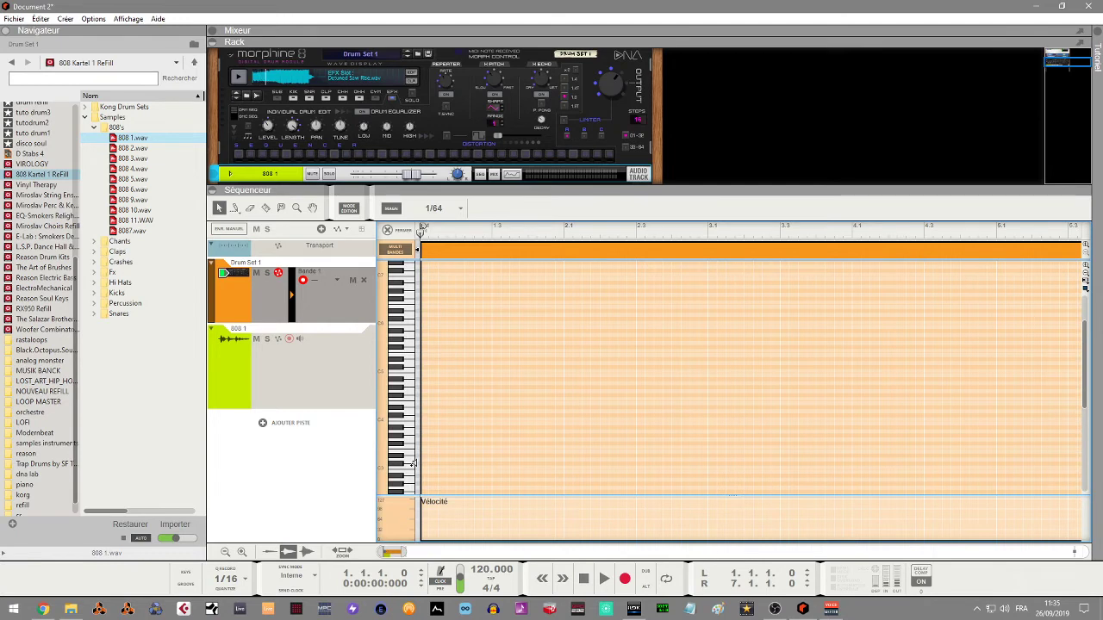
{"action": "key", "text": "space"}
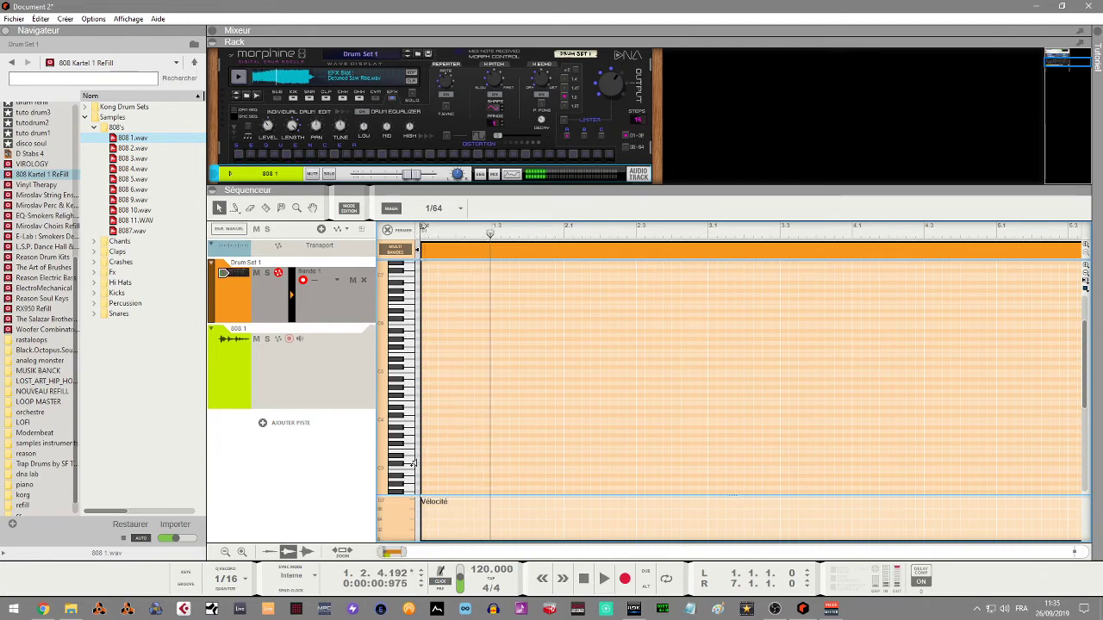
{"action": "key", "text": "ctrl+Return"}
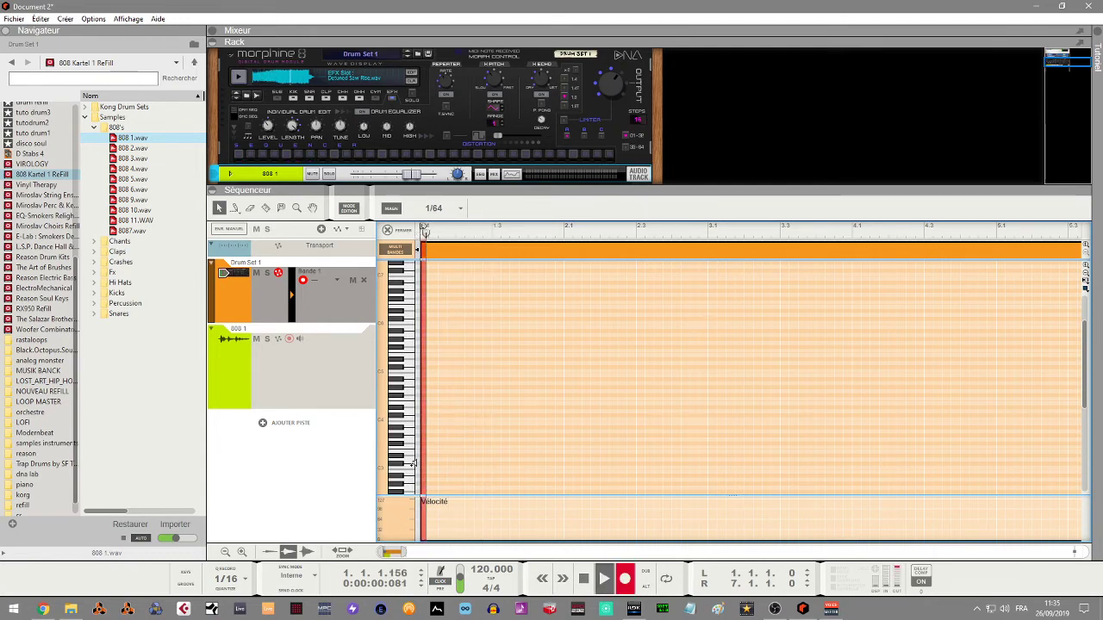
{"action": "key", "text": "space"}
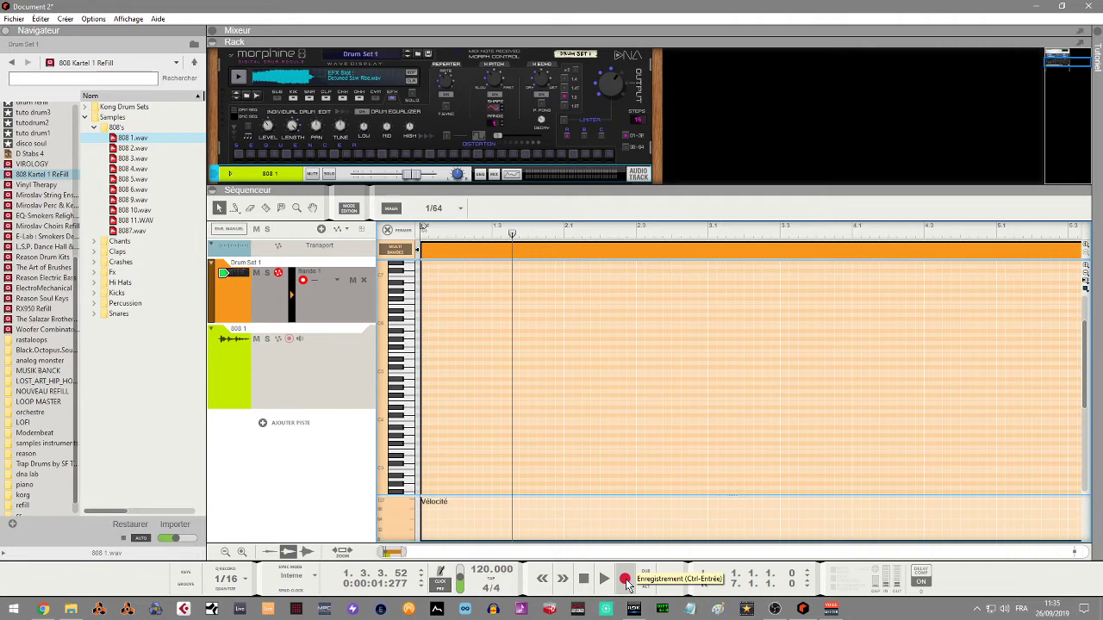
Step: Record a series of repeated notes on the Drum Set 1 track from the song's start to just past bar 7
{"action": "key", "text": "Home"}
{"action": "left_click", "coordinate": [626, 583]}
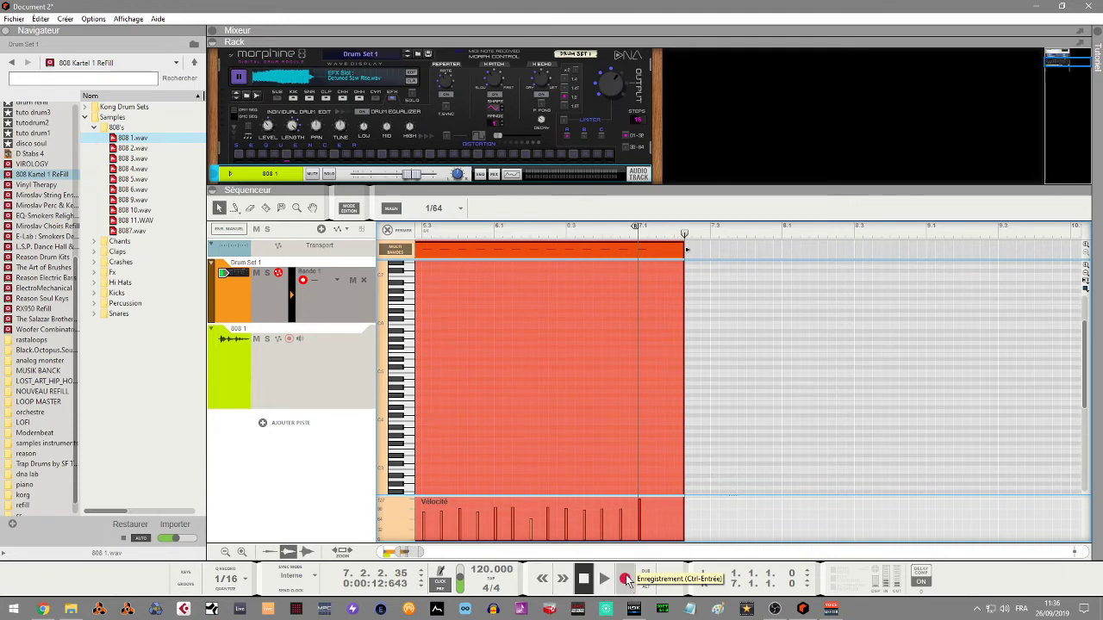
{"action": "key", "text": "space"}
Step: Turn on looping, shorten the Drum Set 1 clip to six bars, and play back its recorded notes
{"action": "left_click", "coordinate": [666, 579]}
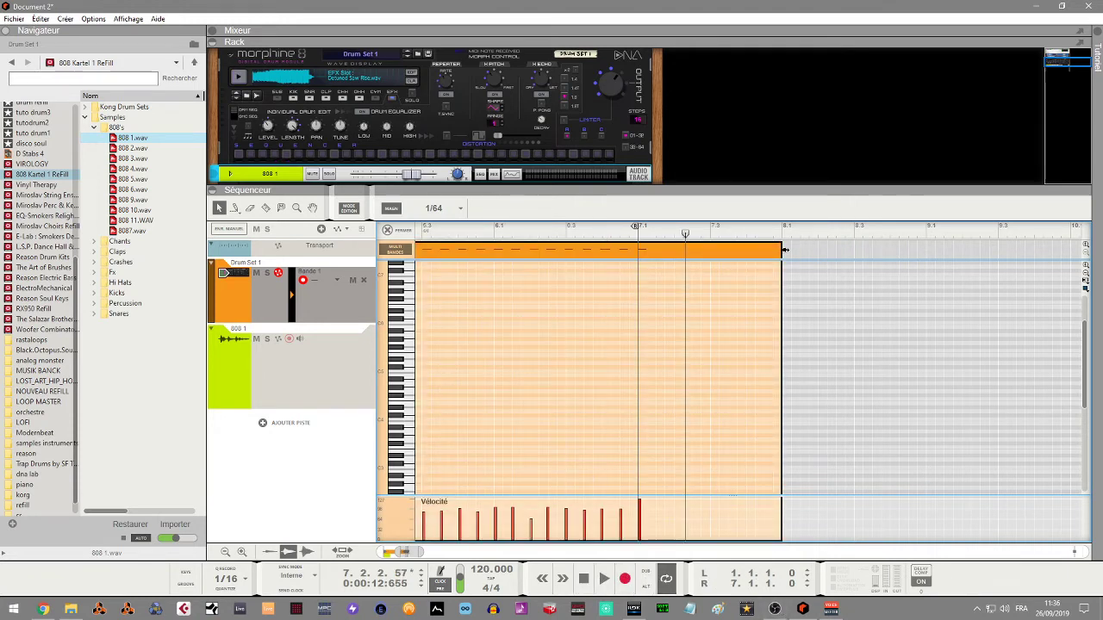
{"action": "left_click_drag", "start_coordinate": [784, 256], "coordinate": [624, 252]}
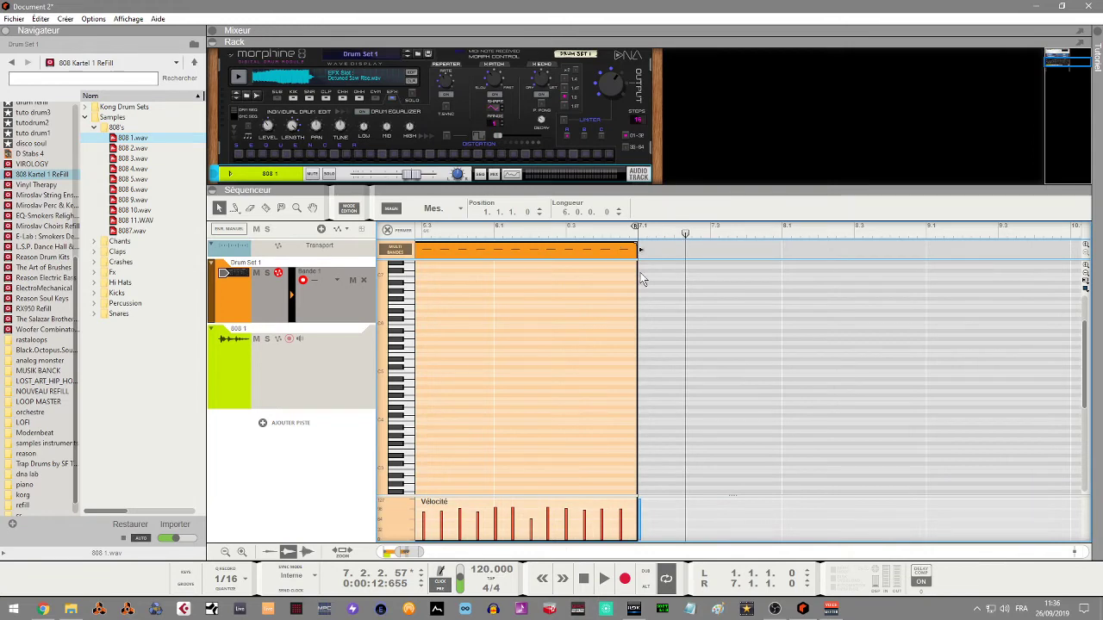
{"action": "key", "text": "space"}
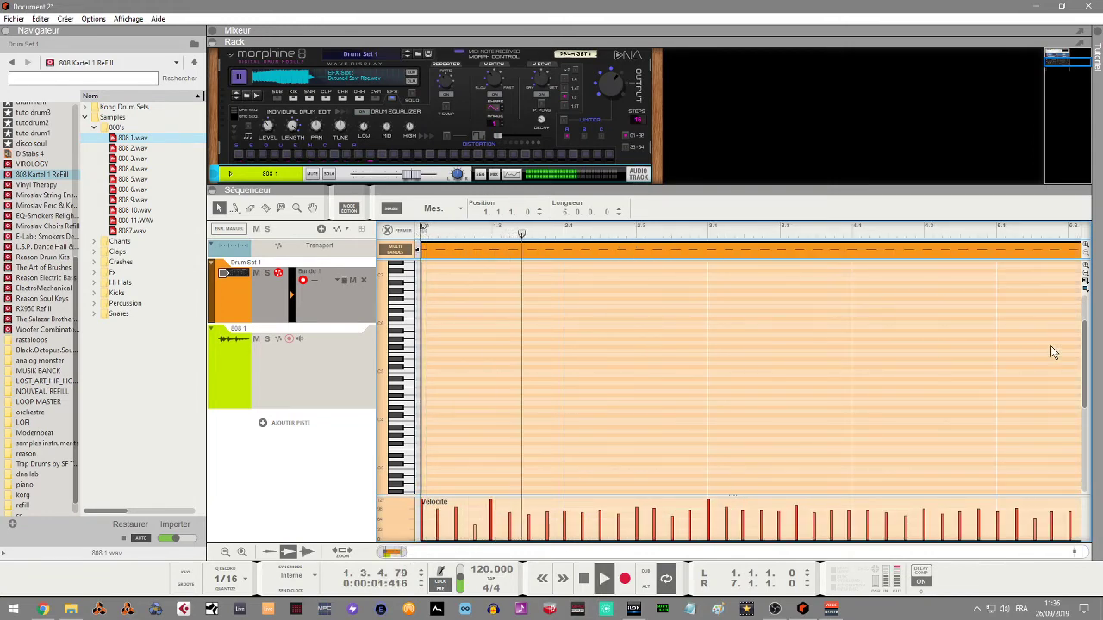
{"action": "left_click_drag", "start_coordinate": [1084, 355], "coordinate": [1082, 407]}
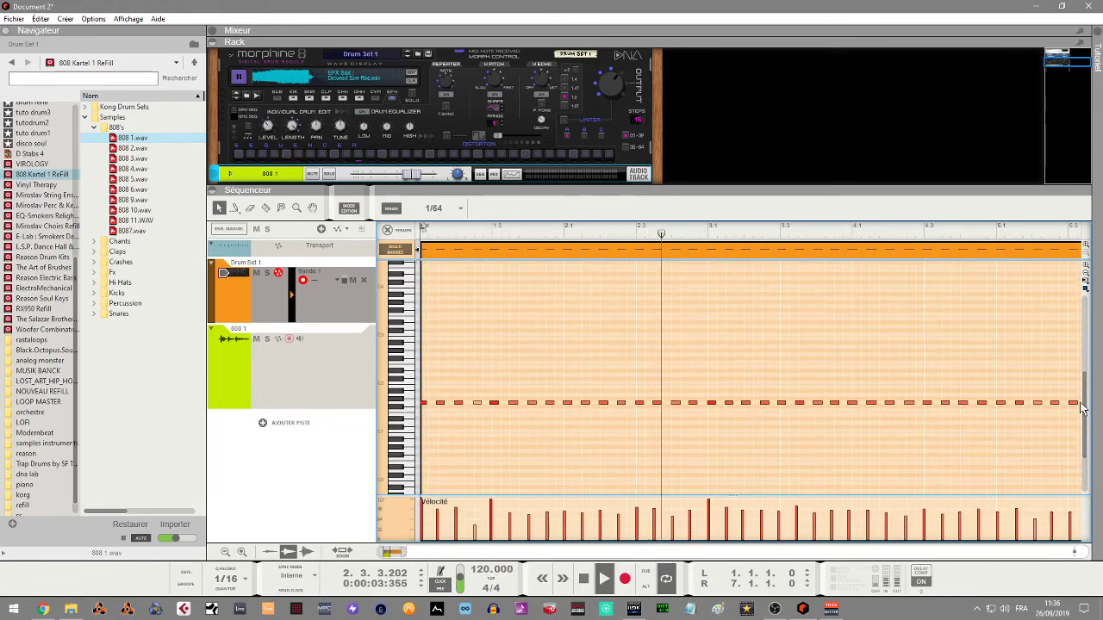
{"action": "key", "text": "space"}
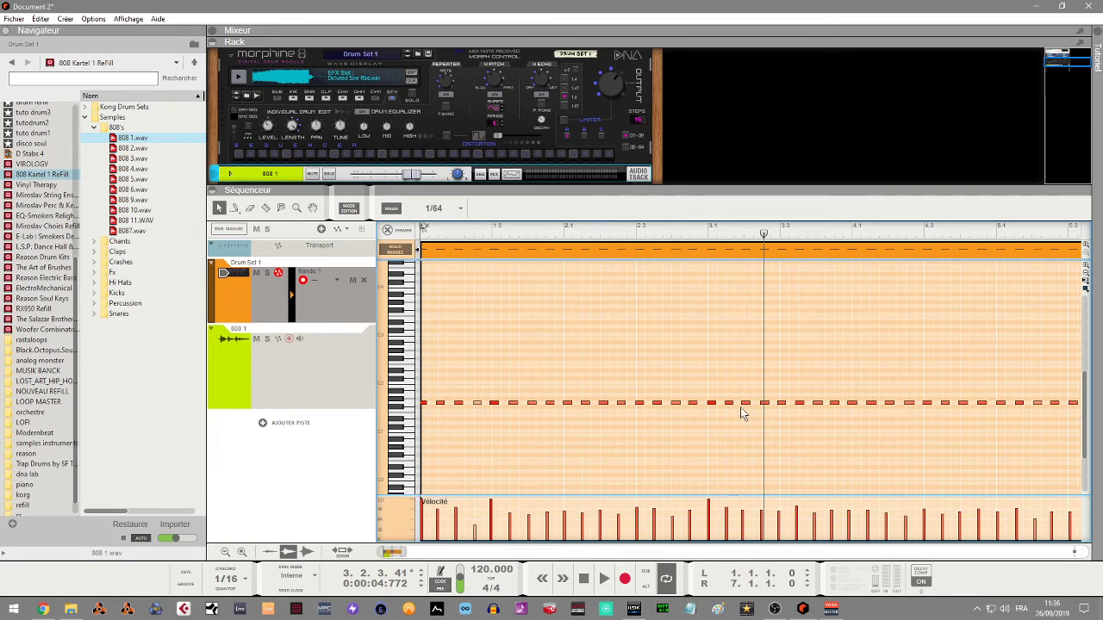
Step: Replace the note just before bar 3 beat 2 with three consecutive 1/16 G1 notes using multiple-note drawing, and play back from 2.3.1
{"action": "left_click_drag", "start_coordinate": [743, 394], "coordinate": [751, 426]}
{"action": "key", "text": "Delete"}
{"action": "left_click", "coordinate": [234, 208]}
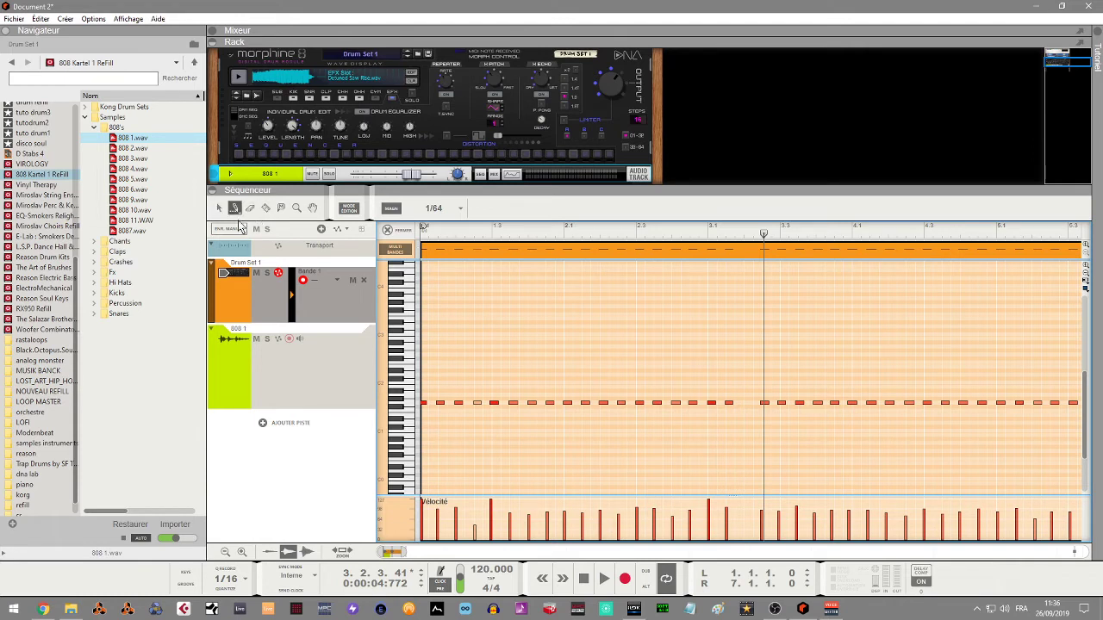
{"action": "left_click", "coordinate": [239, 214]}
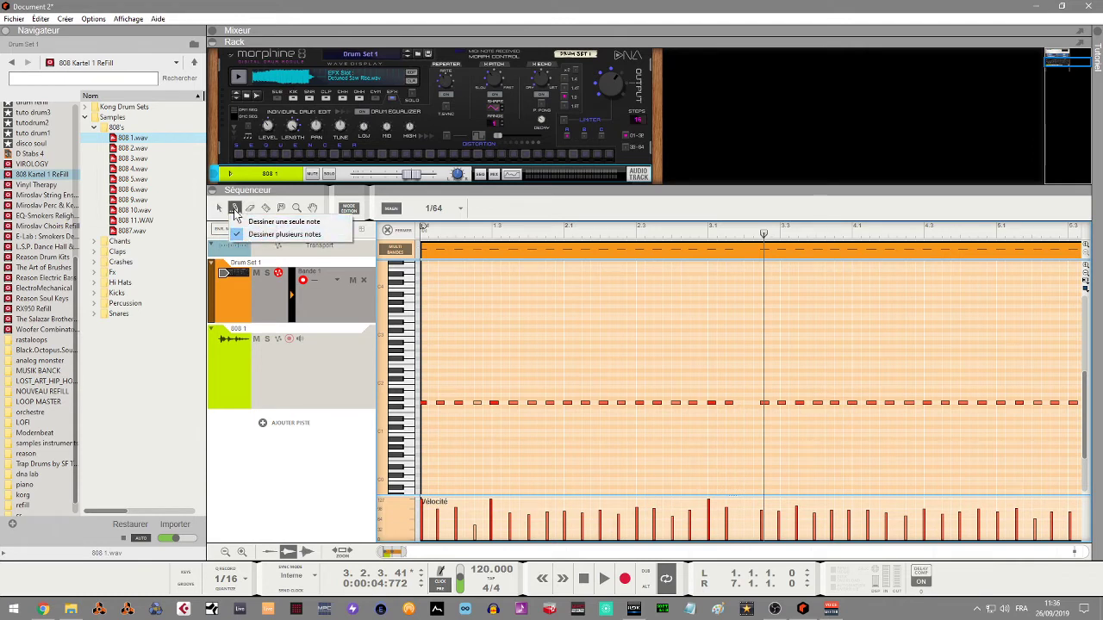
{"action": "left_click", "coordinate": [276, 239]}
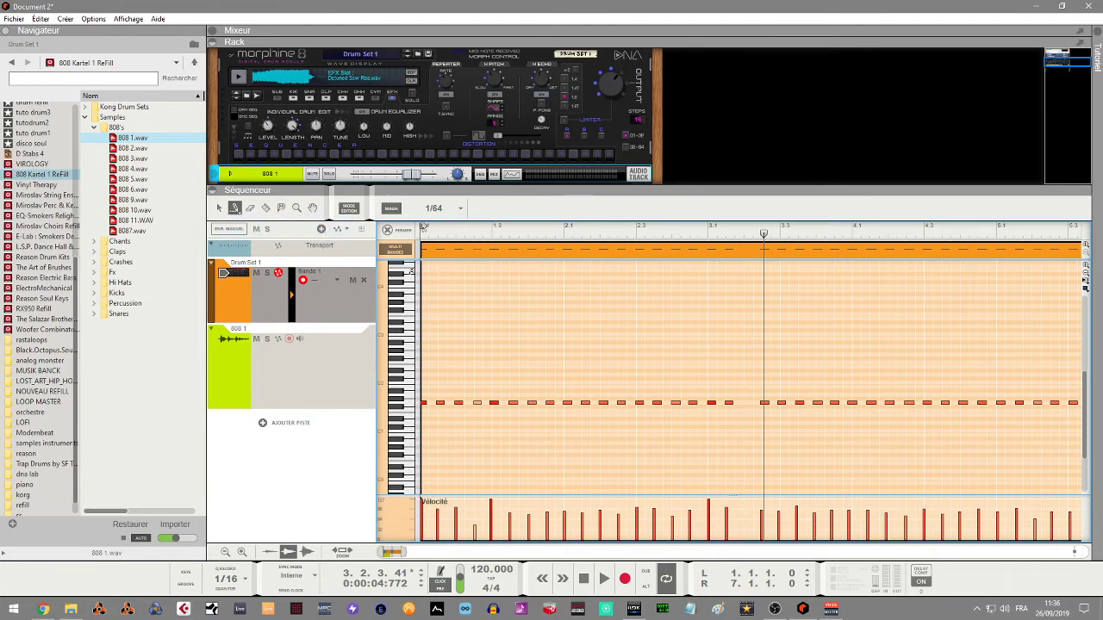
{"action": "left_click", "coordinate": [450, 209]}
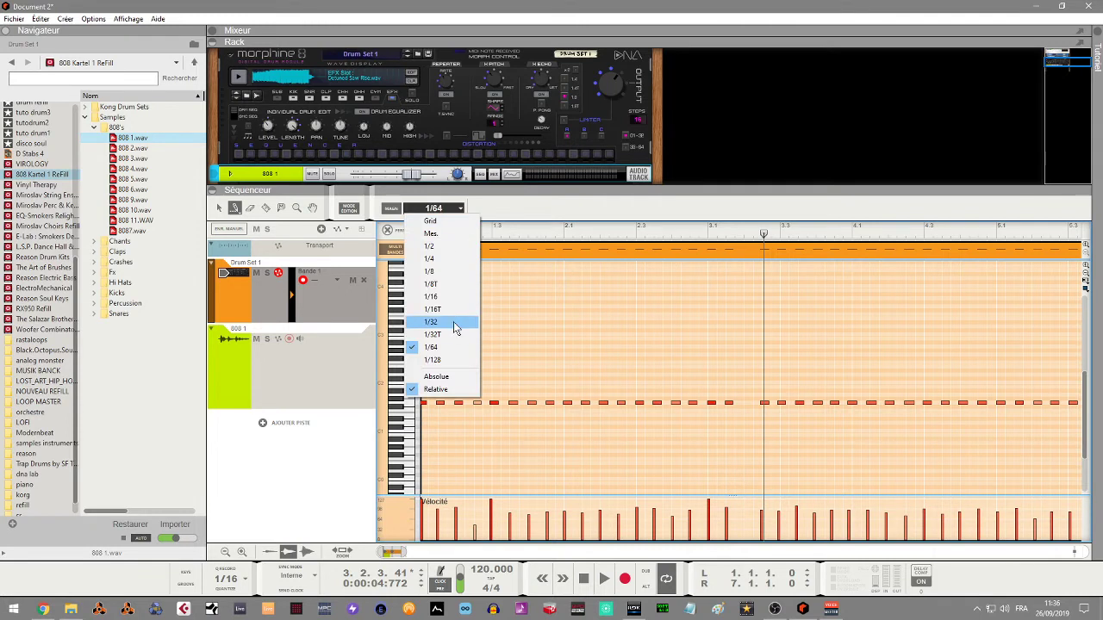
{"action": "left_click", "coordinate": [447, 297]}
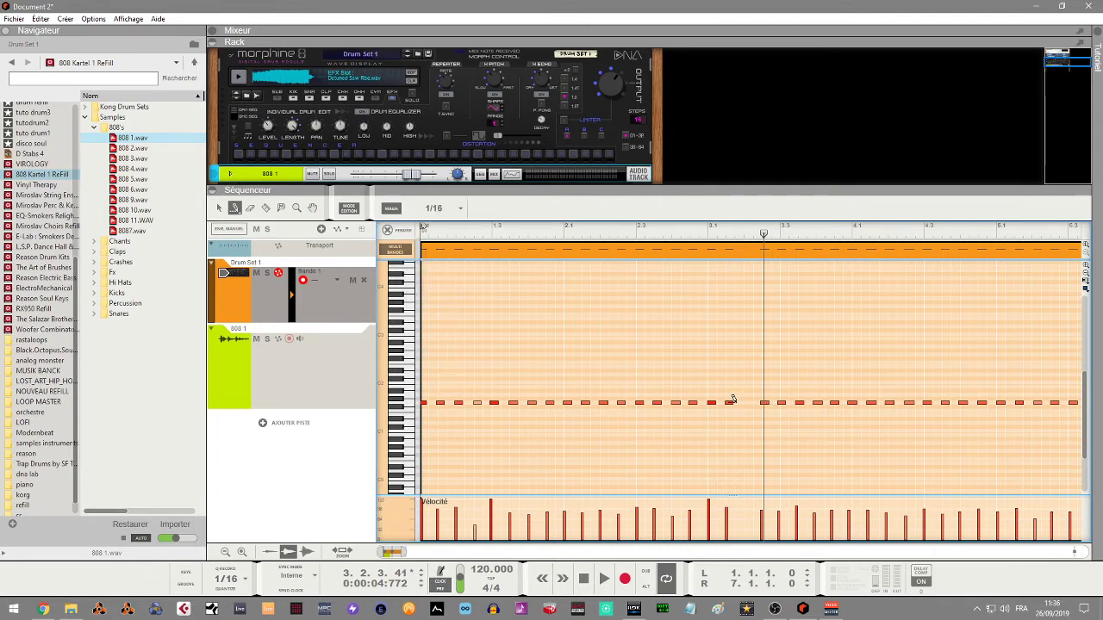
{"action": "left_click_drag", "start_coordinate": [731, 401], "coordinate": [759, 402]}
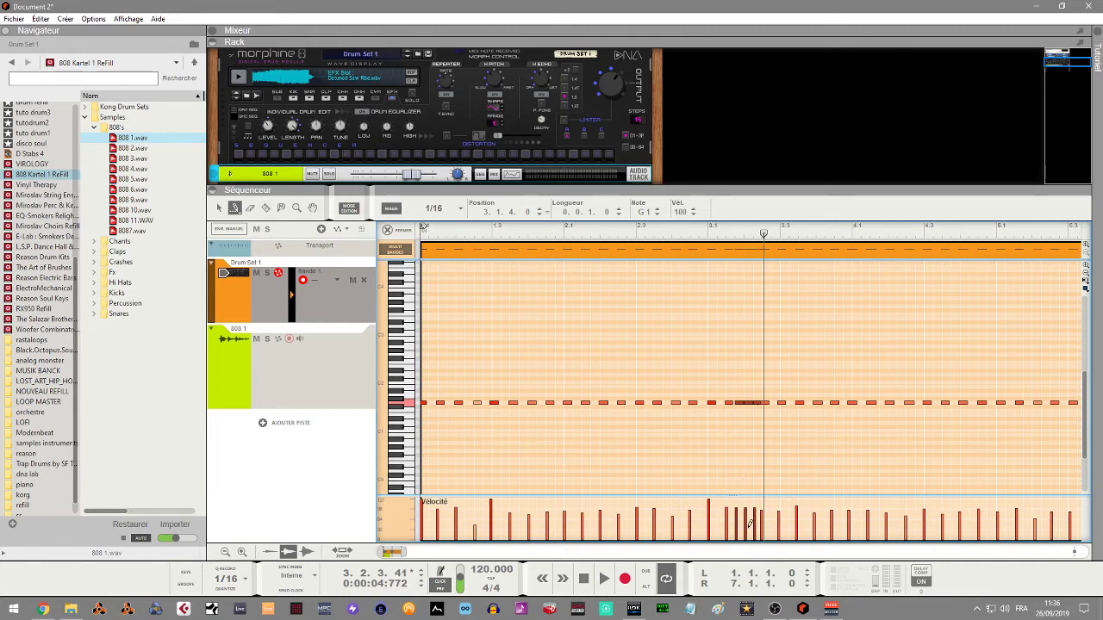
{"action": "left_click", "coordinate": [638, 233]}
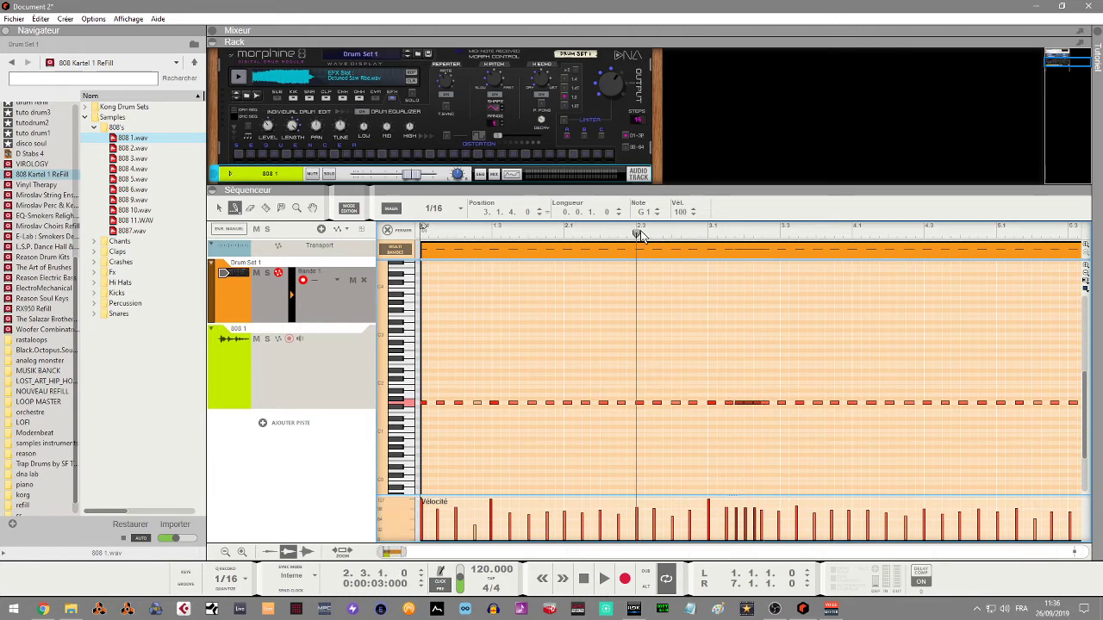
{"action": "key", "text": "space"}
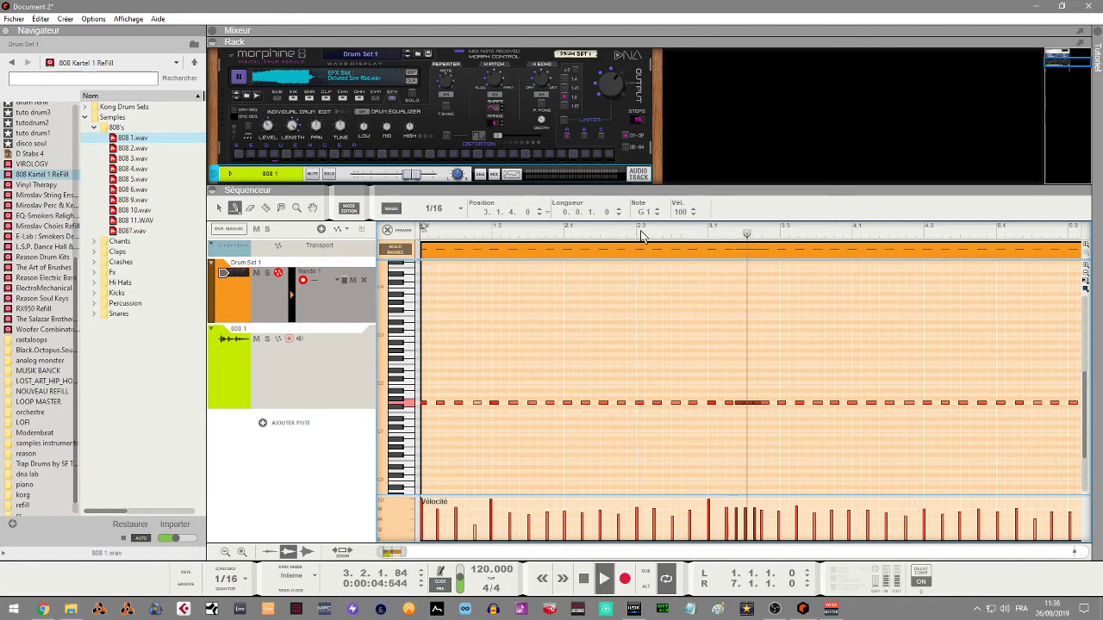
Step: Stop playback and delete the consecutive 1/16 notes just before bar 3 beat 2
{"action": "key", "text": "space"}
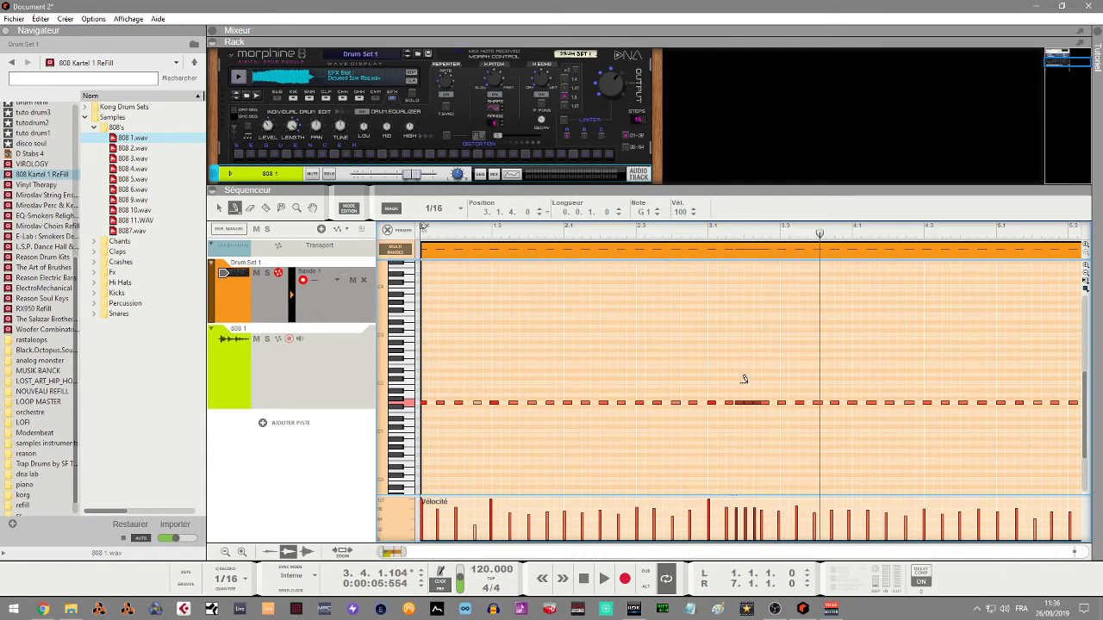
{"action": "left_click", "coordinate": [219, 208]}
{"action": "left_click_drag", "start_coordinate": [737, 388], "coordinate": [763, 425]}
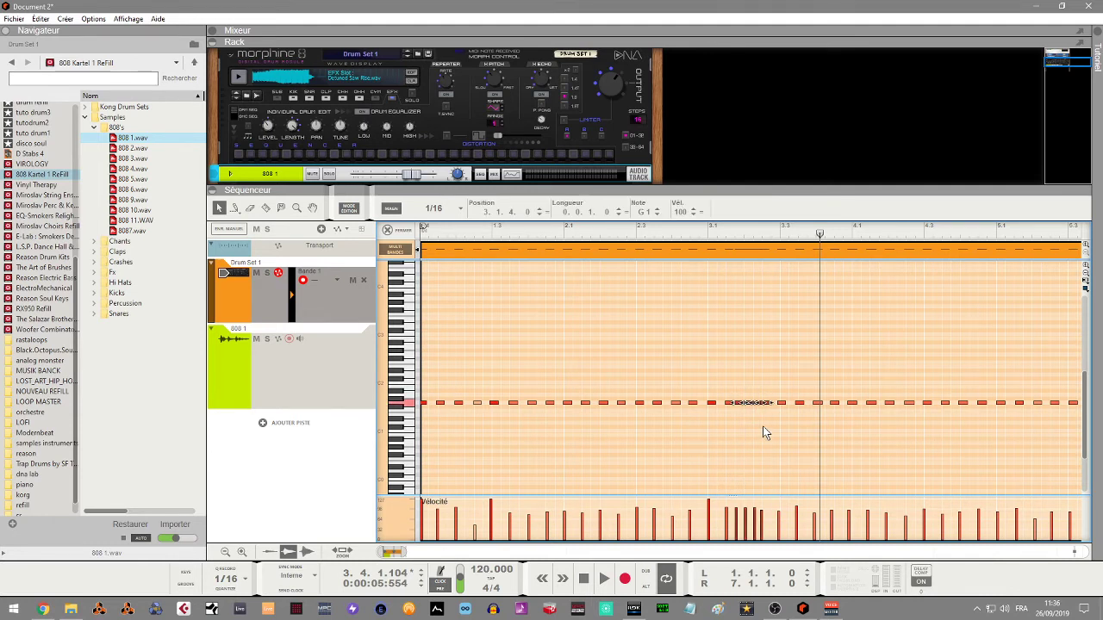
{"action": "key", "text": "Delete"}
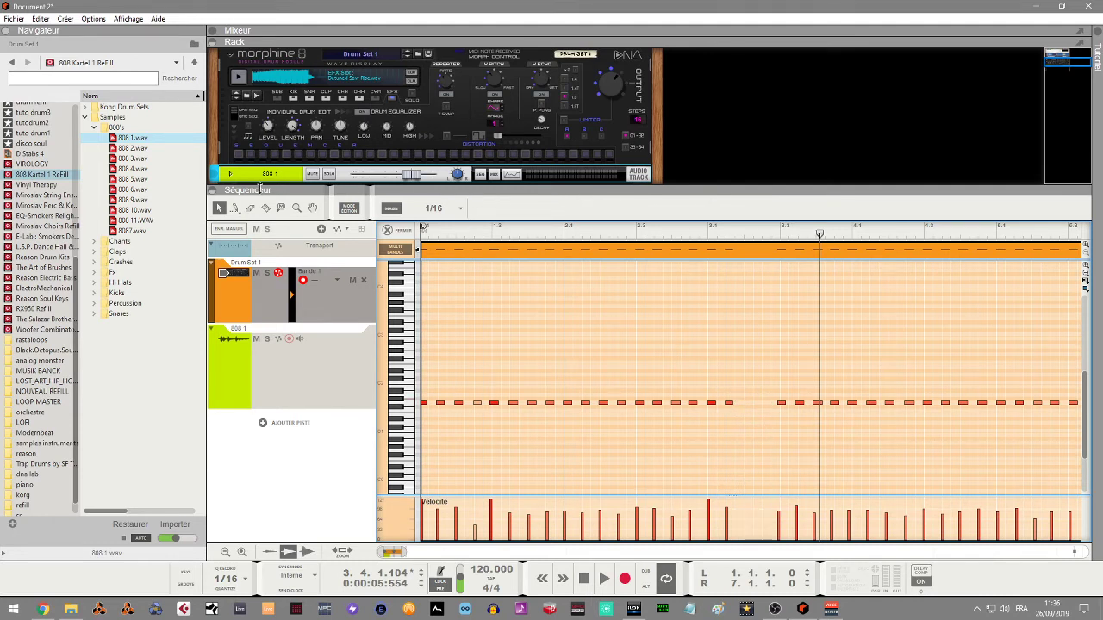
Step: Draw a run of consecutive 1/32 G1 notes from 3.1.4 to about bar 3 beat 3 with multiple-note drawing, and play it back
{"action": "left_click", "coordinate": [234, 208]}
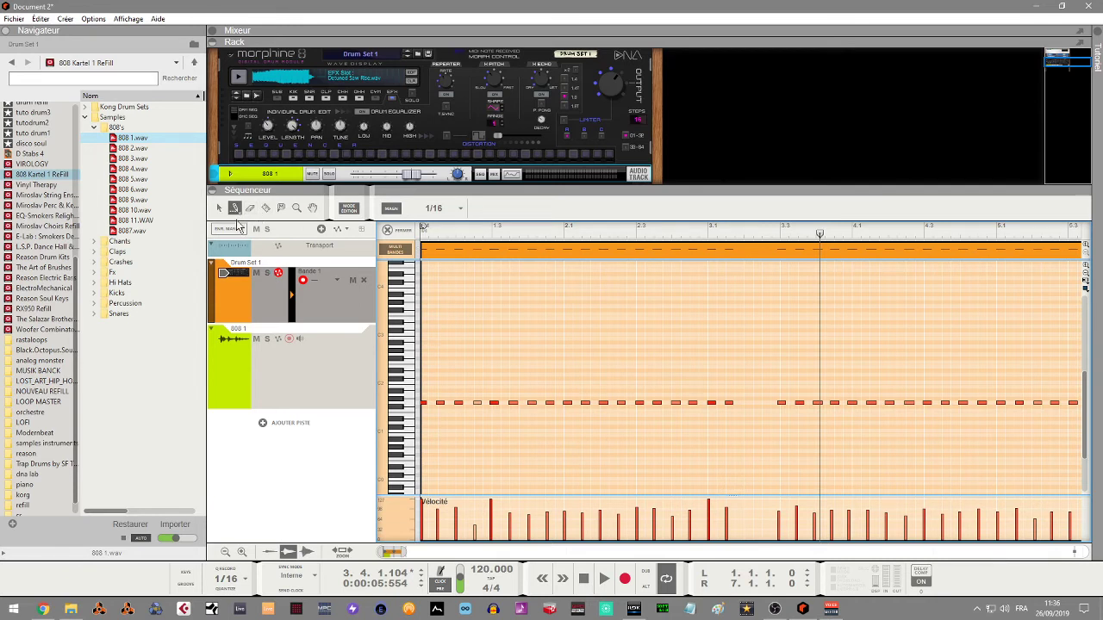
{"action": "left_click", "coordinate": [237, 212]}
{"action": "left_click", "coordinate": [256, 235]}
{"action": "left_click", "coordinate": [461, 214]}
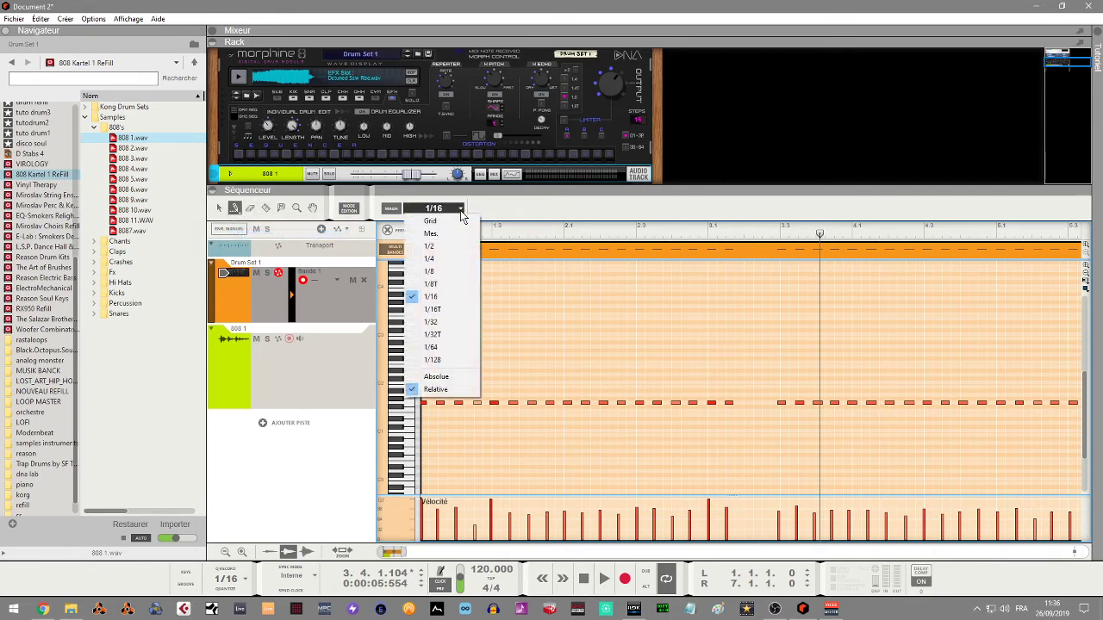
{"action": "left_click", "coordinate": [448, 322]}
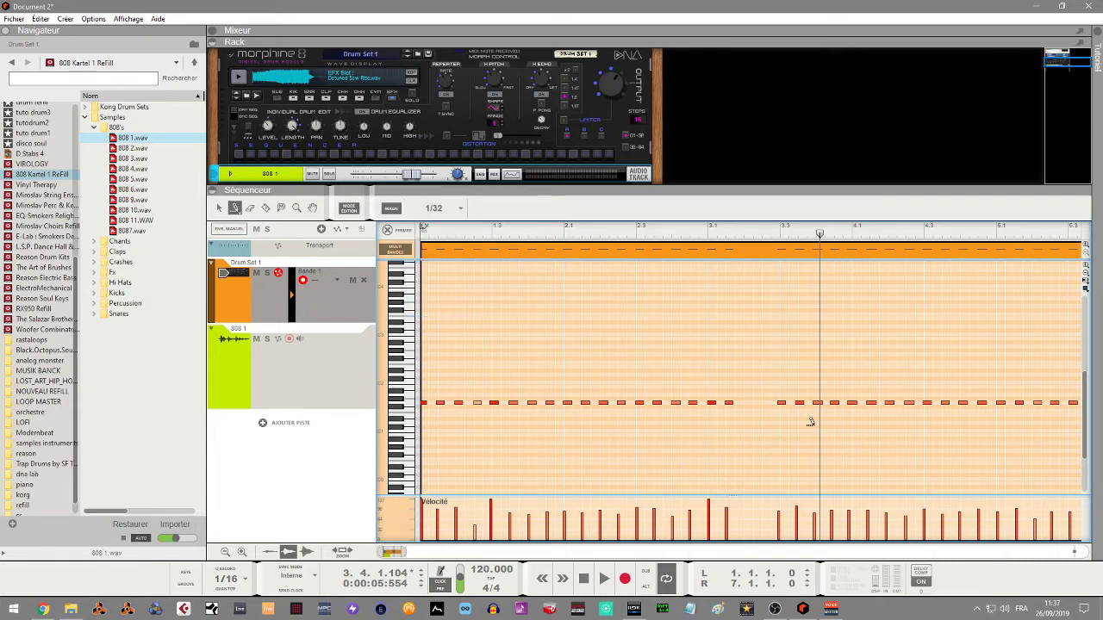
{"action": "left_click_drag", "start_coordinate": [735, 403], "coordinate": [774, 404]}
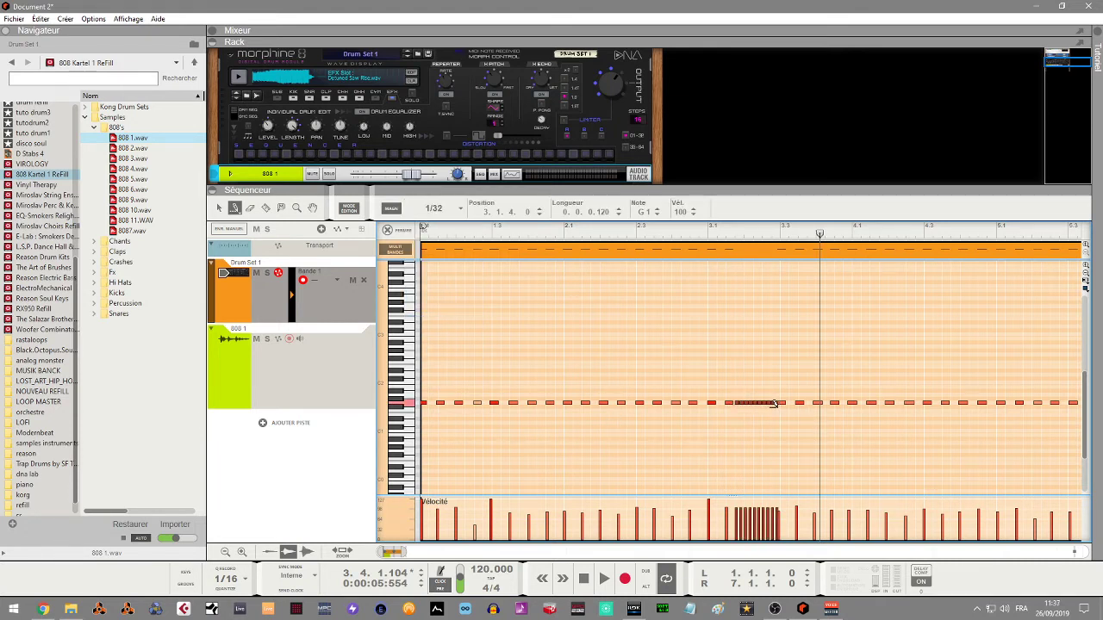
{"action": "left_click", "coordinate": [604, 242]}
{"action": "key", "text": "space"}
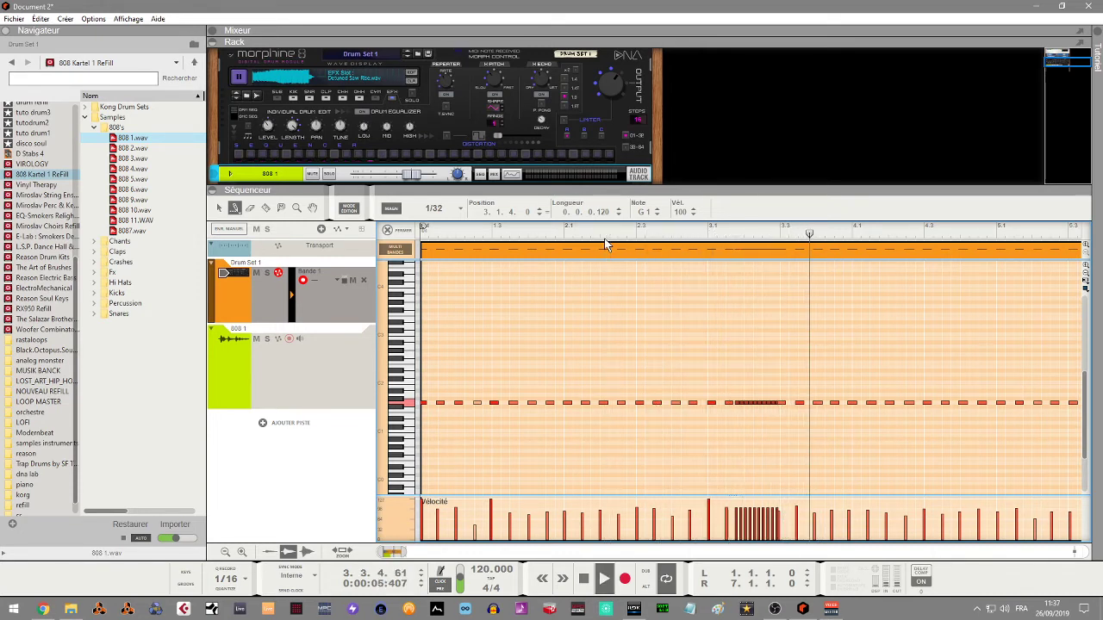
{"action": "key", "text": "space"}
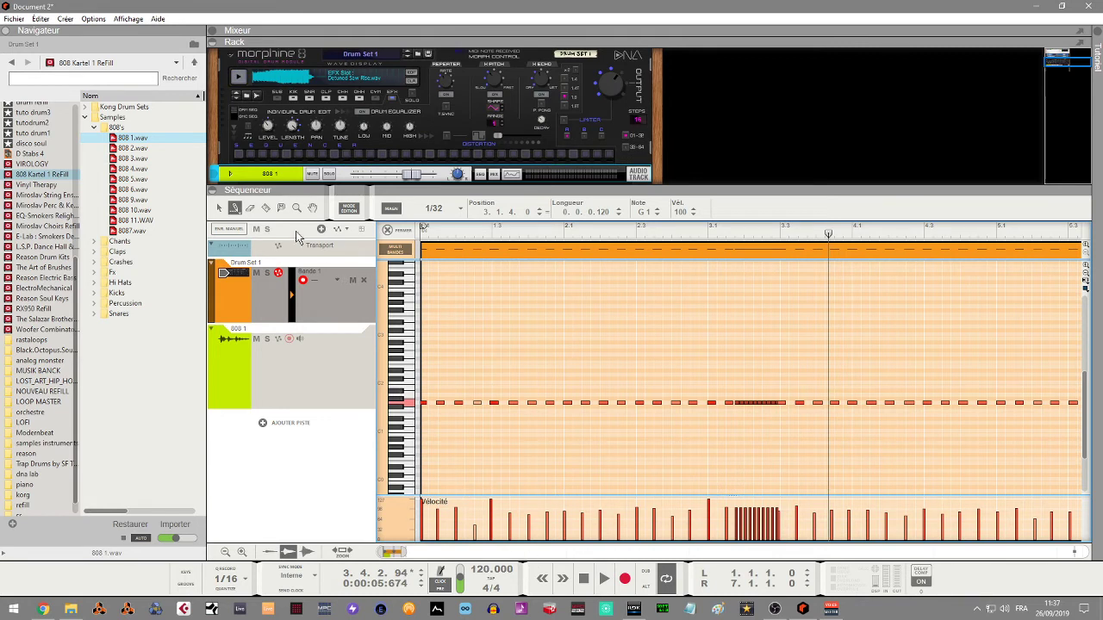
Step: Shape the velocities of the 1/32 notes into a rising ramp starting at 25, and play back the passage
{"action": "left_click", "coordinate": [219, 207]}
{"action": "left_click", "coordinate": [569, 447]}
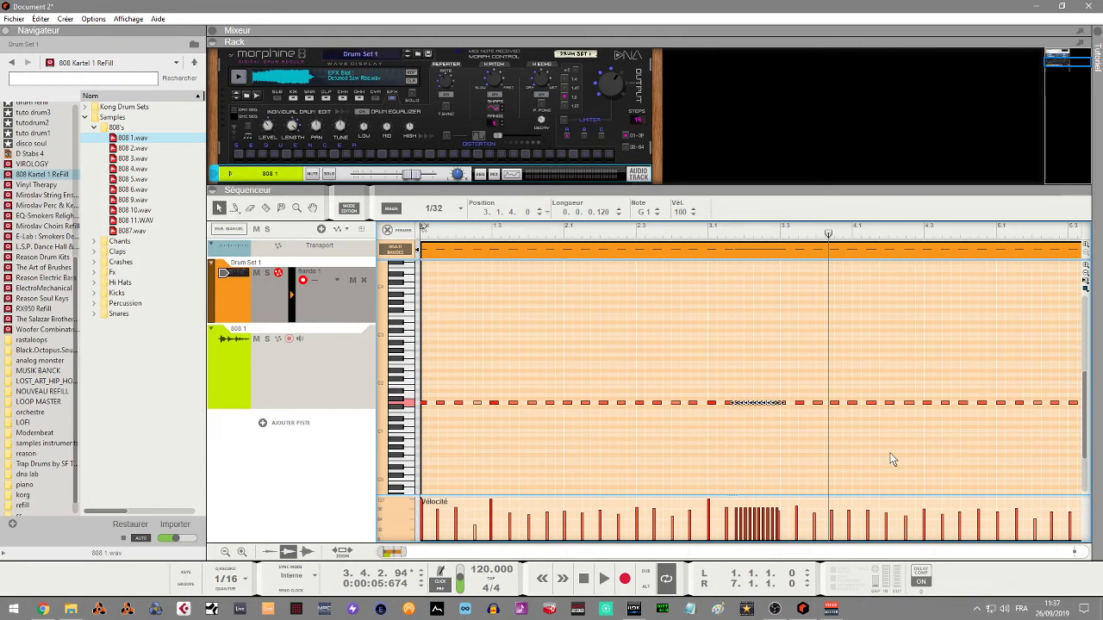
{"action": "left_click", "coordinate": [737, 530]}
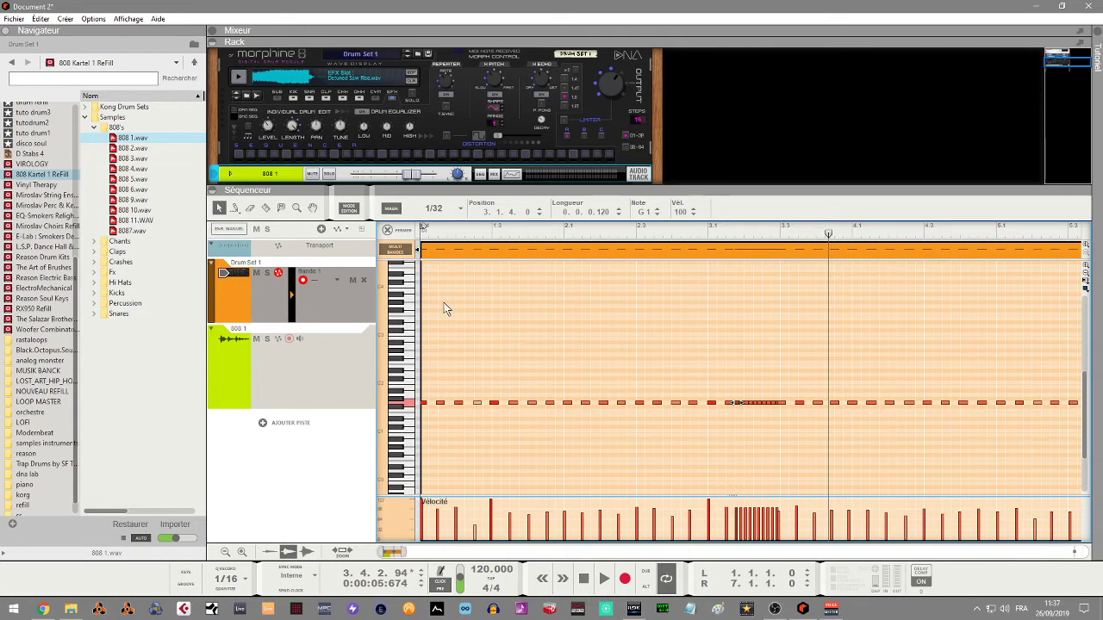
{"action": "left_click", "coordinate": [727, 532]}
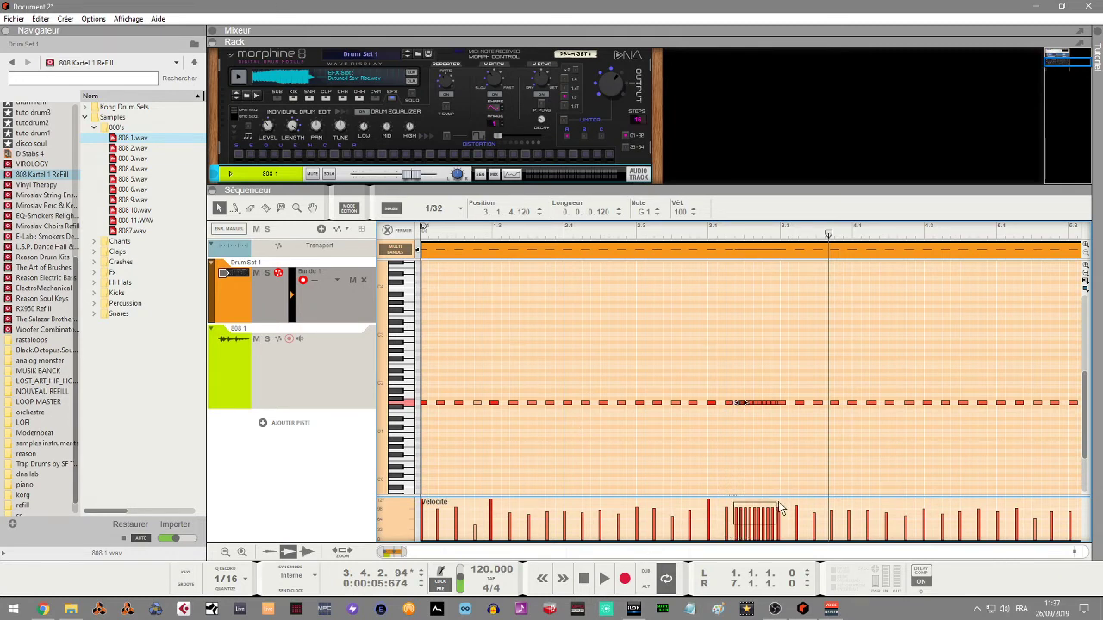
{"action": "left_click_drag", "start_coordinate": [735, 532], "coordinate": [737, 534]}
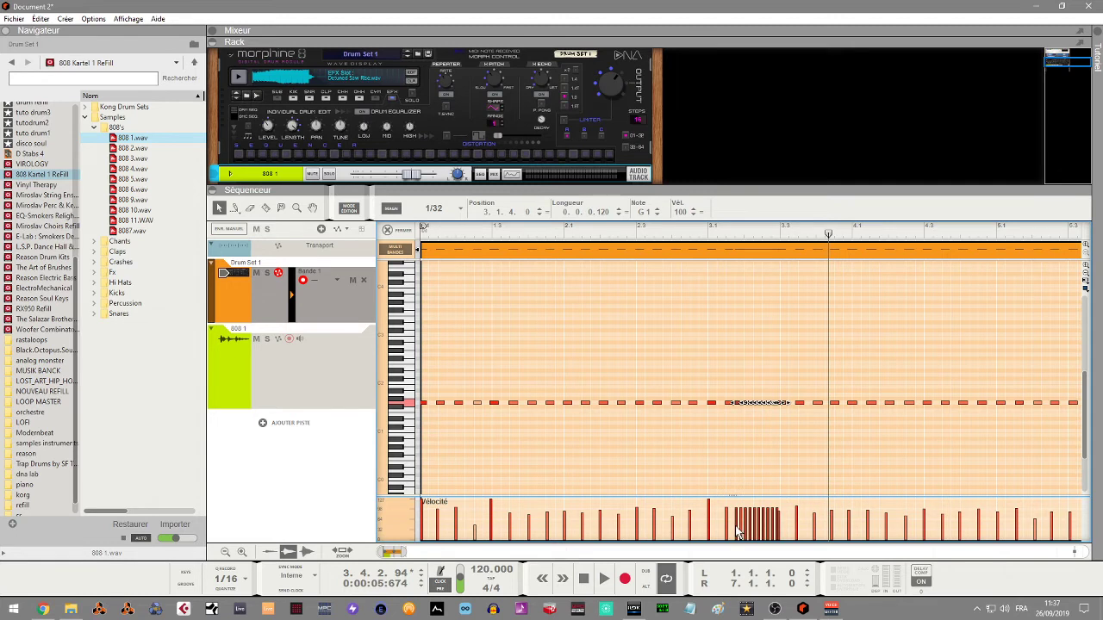
{"action": "left_click", "coordinate": [735, 534]}
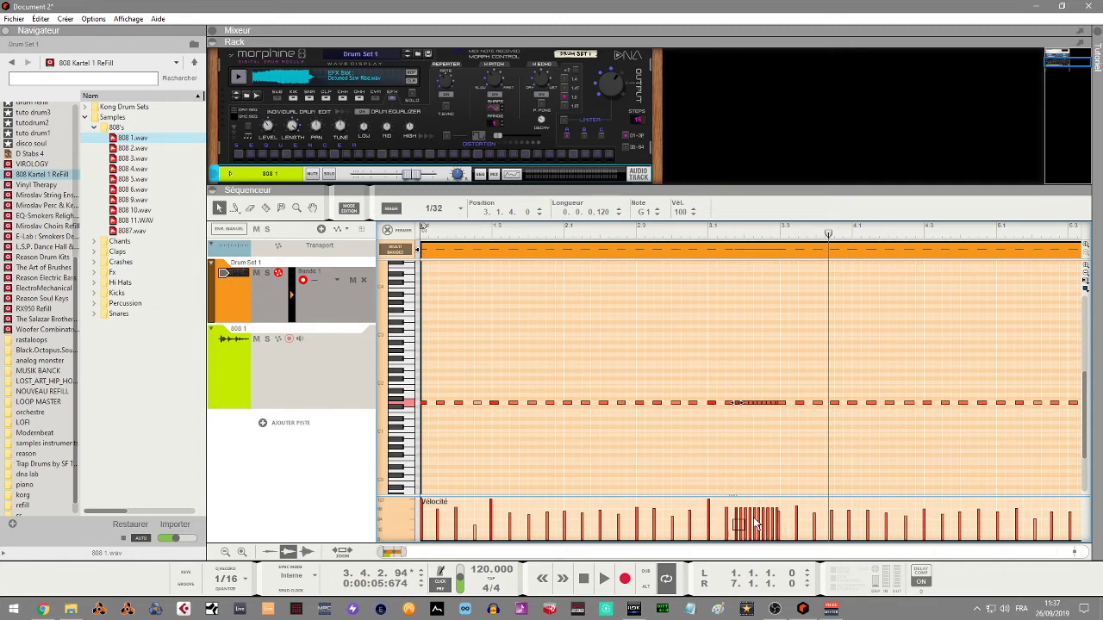
{"action": "left_click", "coordinate": [738, 536]}
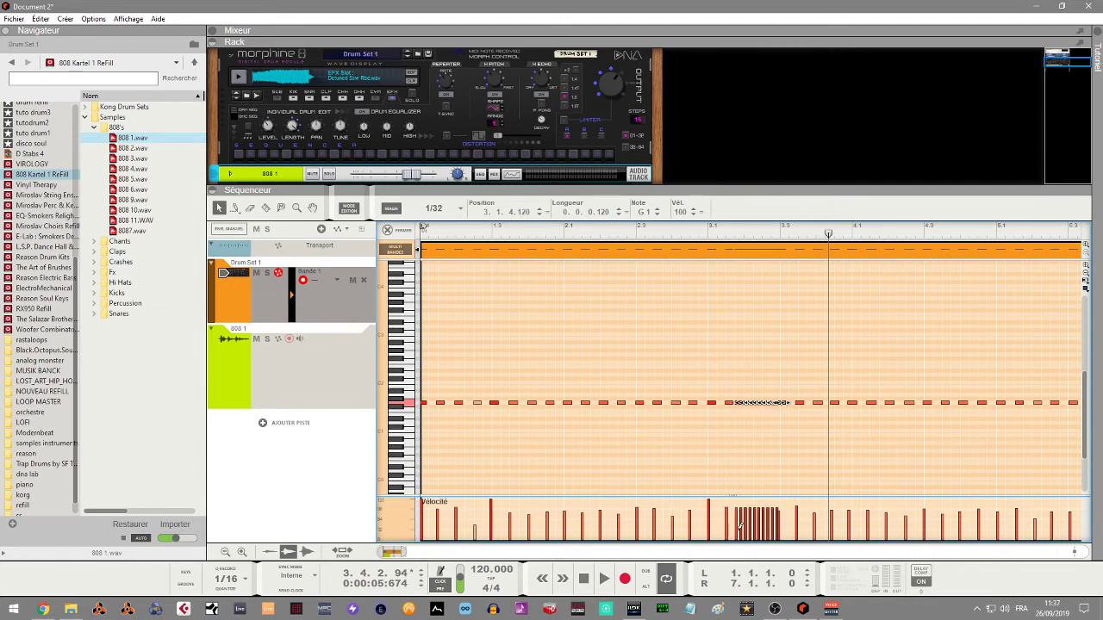
{"action": "left_click_drag", "start_coordinate": [756, 522], "coordinate": [785, 505]}
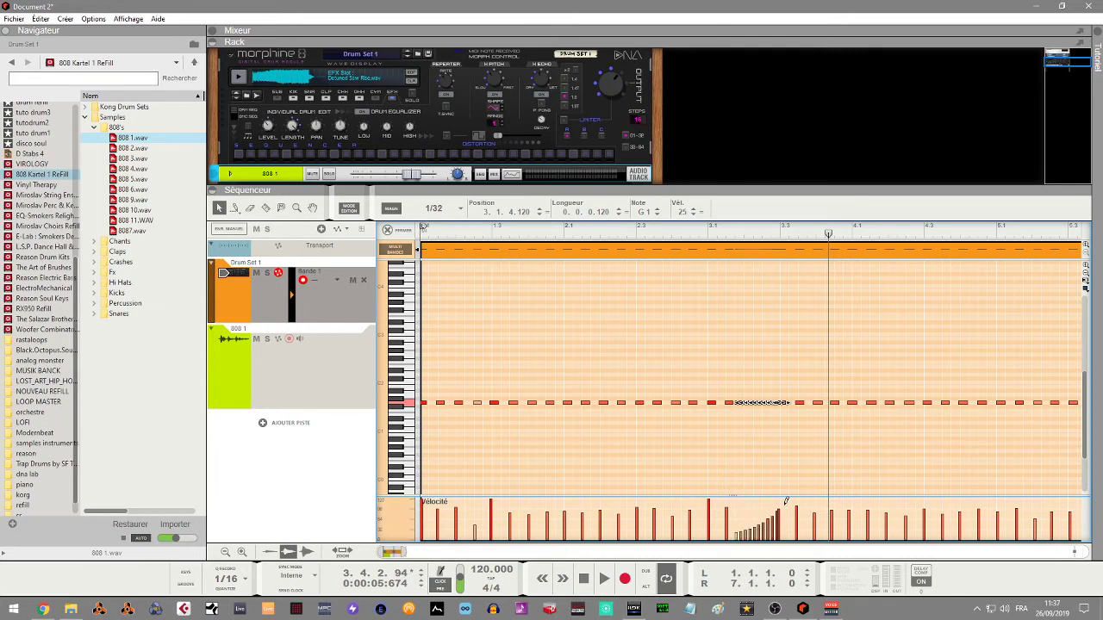
{"action": "left_click", "coordinate": [653, 229]}
{"action": "key", "text": "space"}
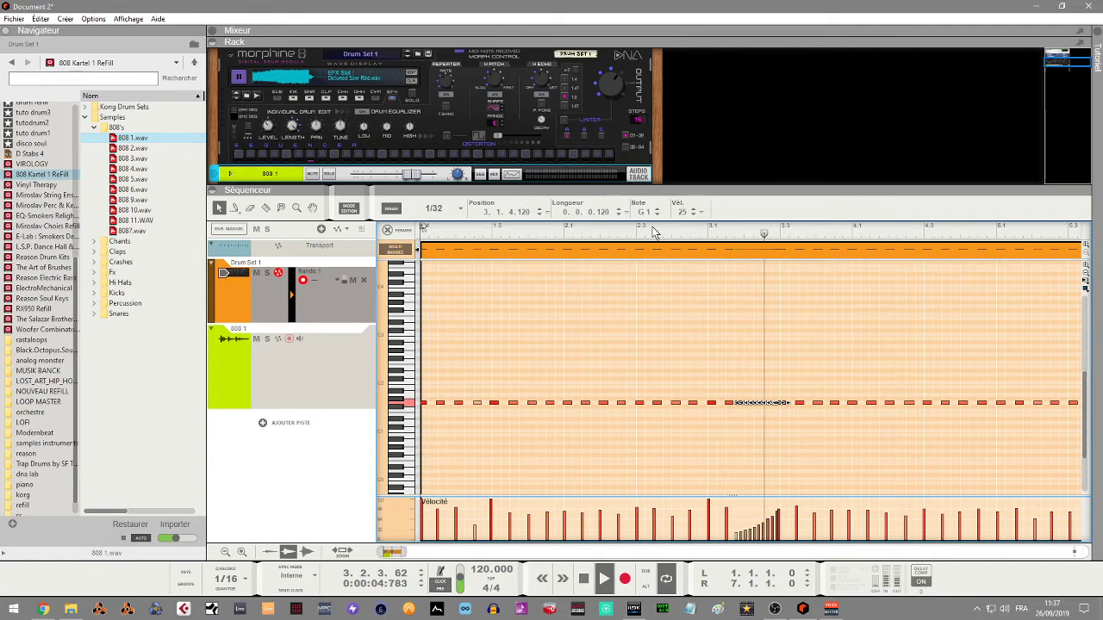
{"action": "key", "text": "space"}
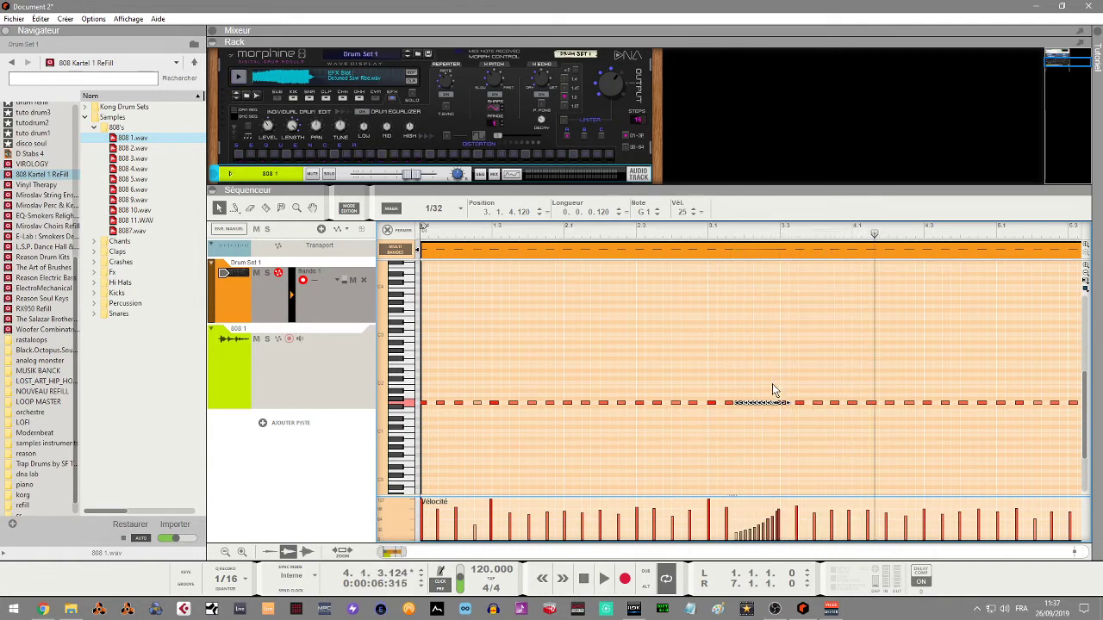
Step: Replace the run of 1/32 notes with consecutive 1/128 G1 notes from 3.1.4.60 to about 3.2.4, and play them back
{"action": "left_click", "coordinate": [770, 394]}
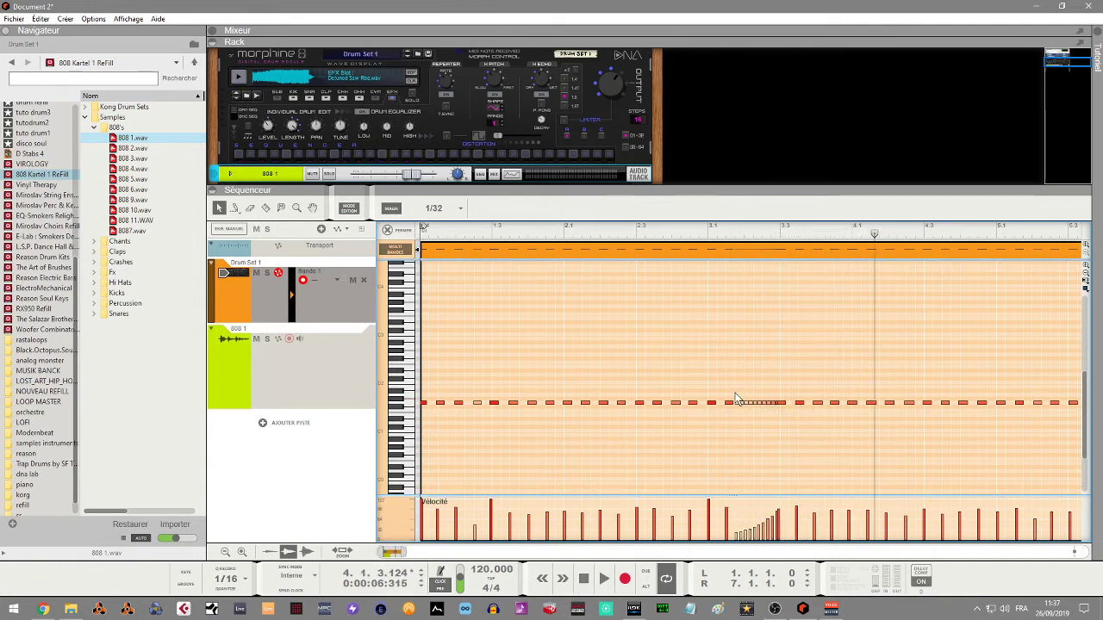
{"action": "left_click_drag", "start_coordinate": [737, 401], "coordinate": [775, 417]}
{"action": "key", "text": "Delete"}
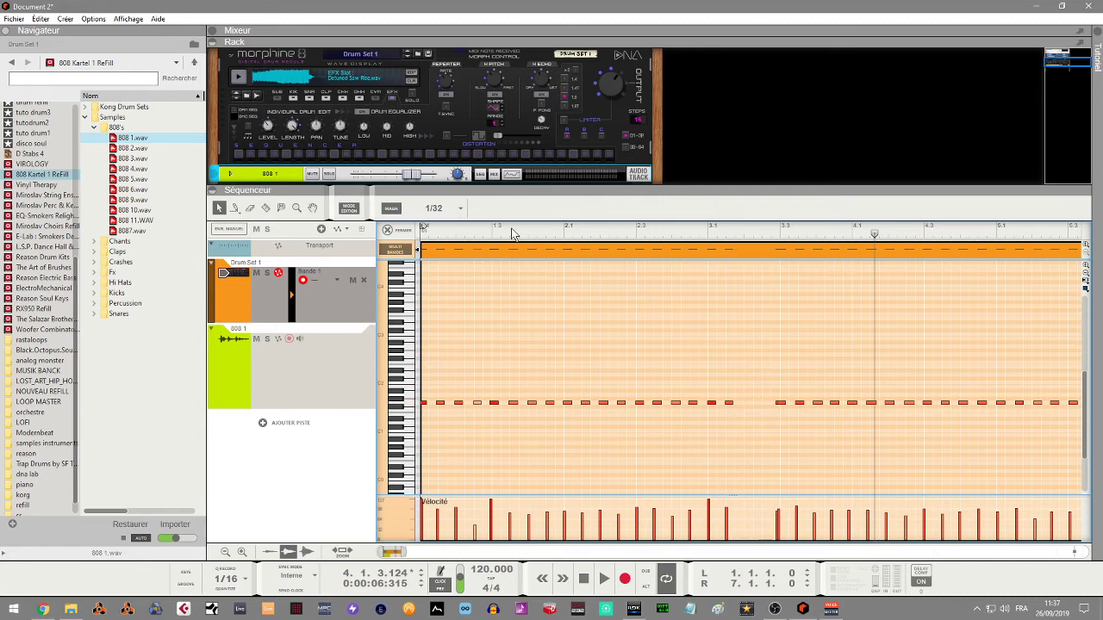
{"action": "left_click", "coordinate": [455, 211]}
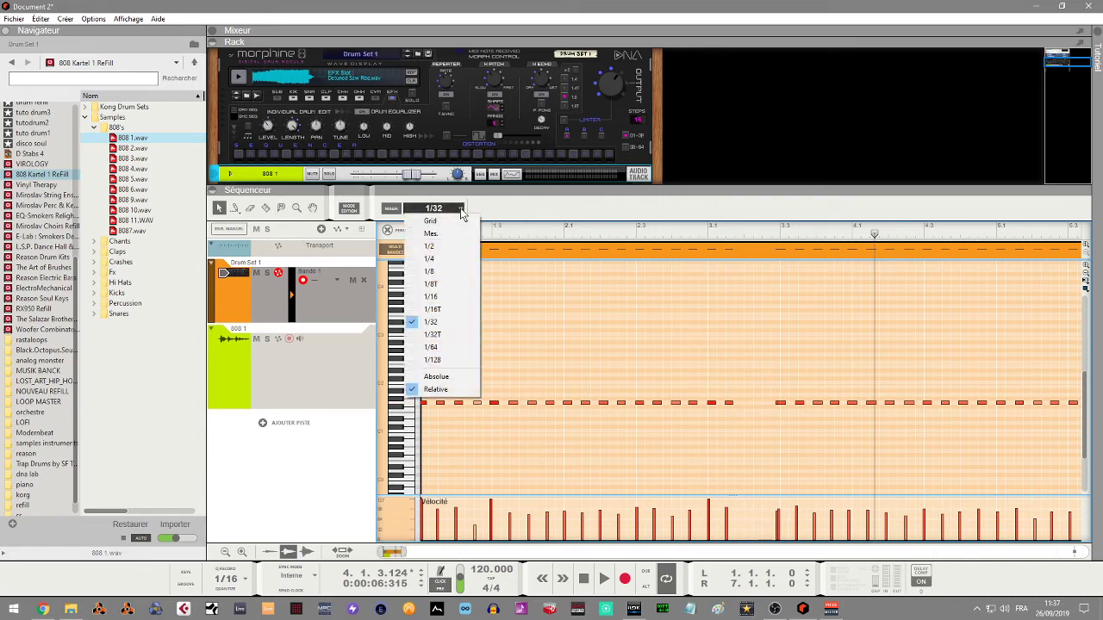
{"action": "left_click", "coordinate": [434, 361]}
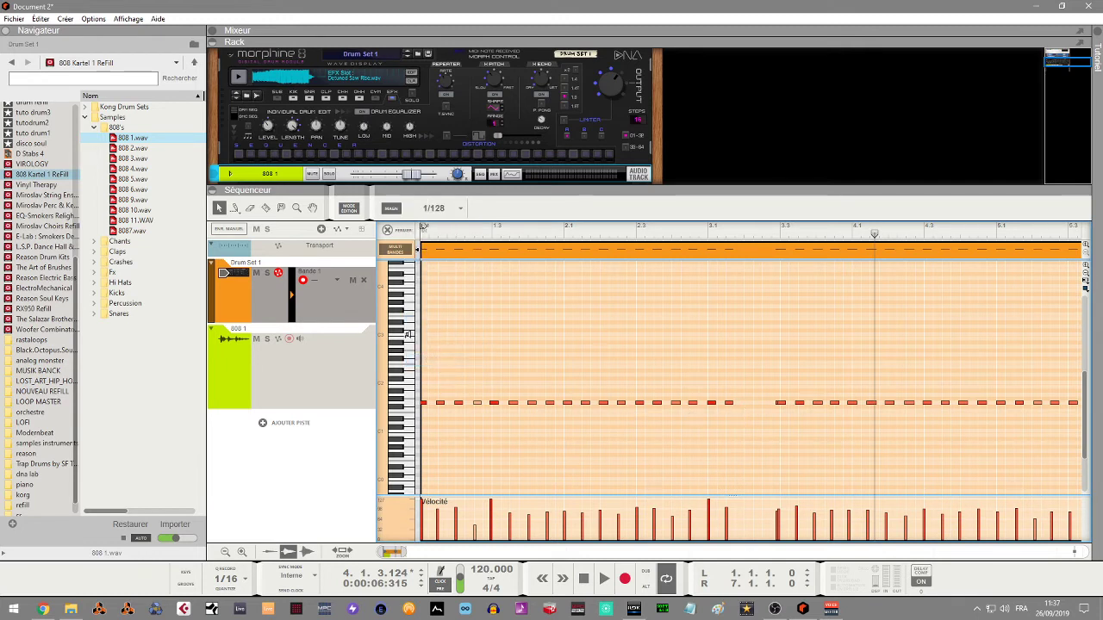
{"action": "left_click", "coordinate": [235, 209]}
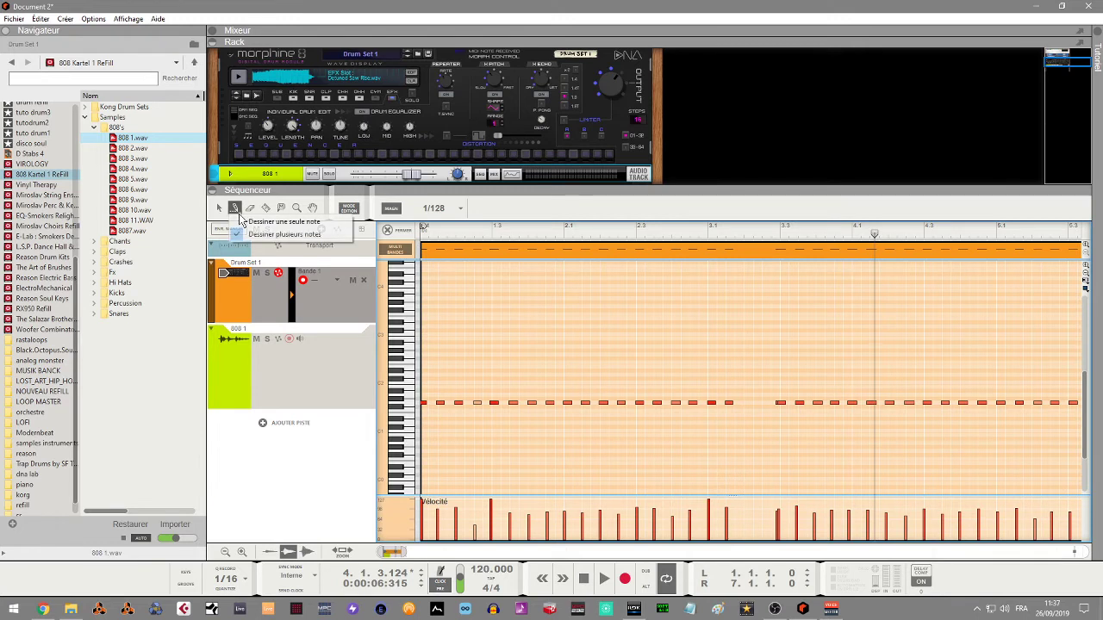
{"action": "left_click", "coordinate": [251, 234]}
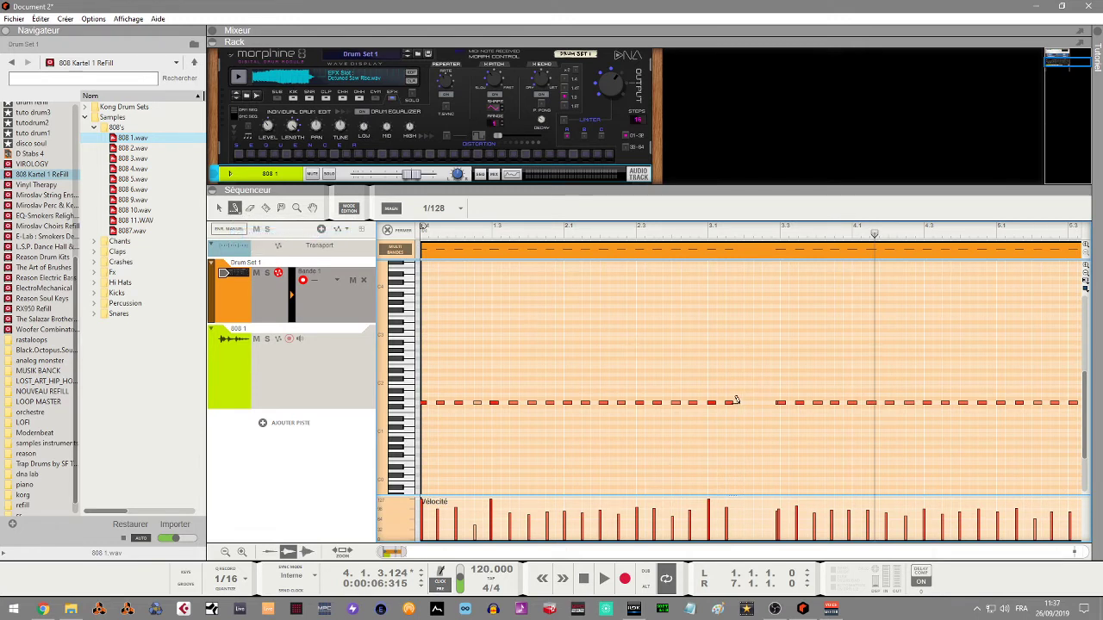
{"action": "mouse_move", "coordinate": [734, 400]}
{"action": "left_mouse_down"}
{"action": "mouse_move", "coordinate": [779, 401]}
{"action": "mouse_move", "coordinate": [766, 401]}
{"action": "left_mouse_up"}
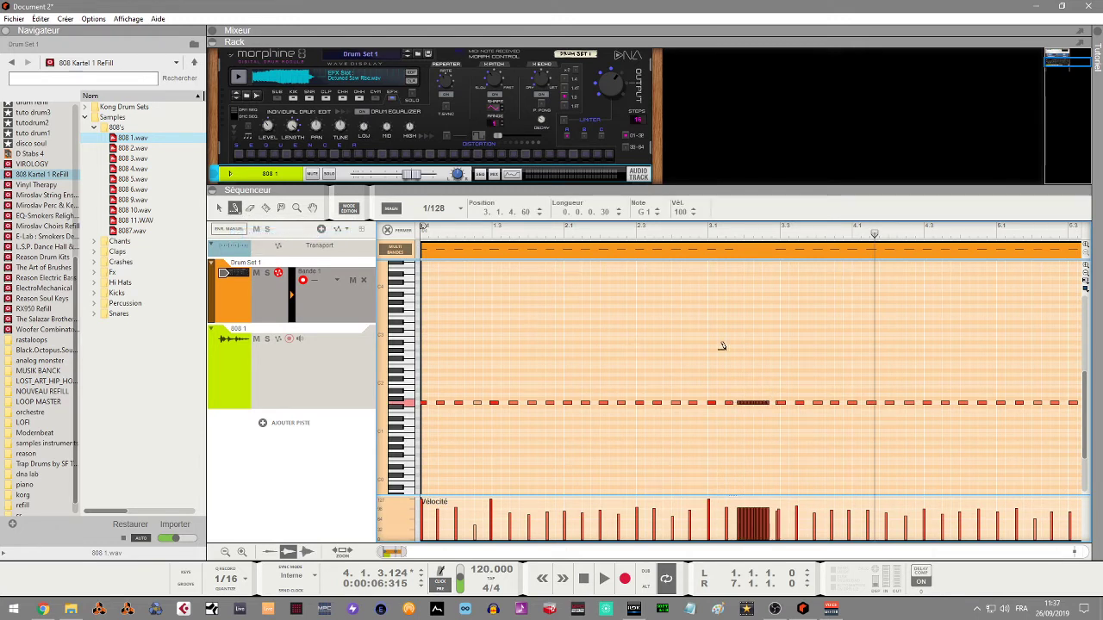
{"action": "left_click", "coordinate": [635, 236]}
{"action": "key", "text": "space"}
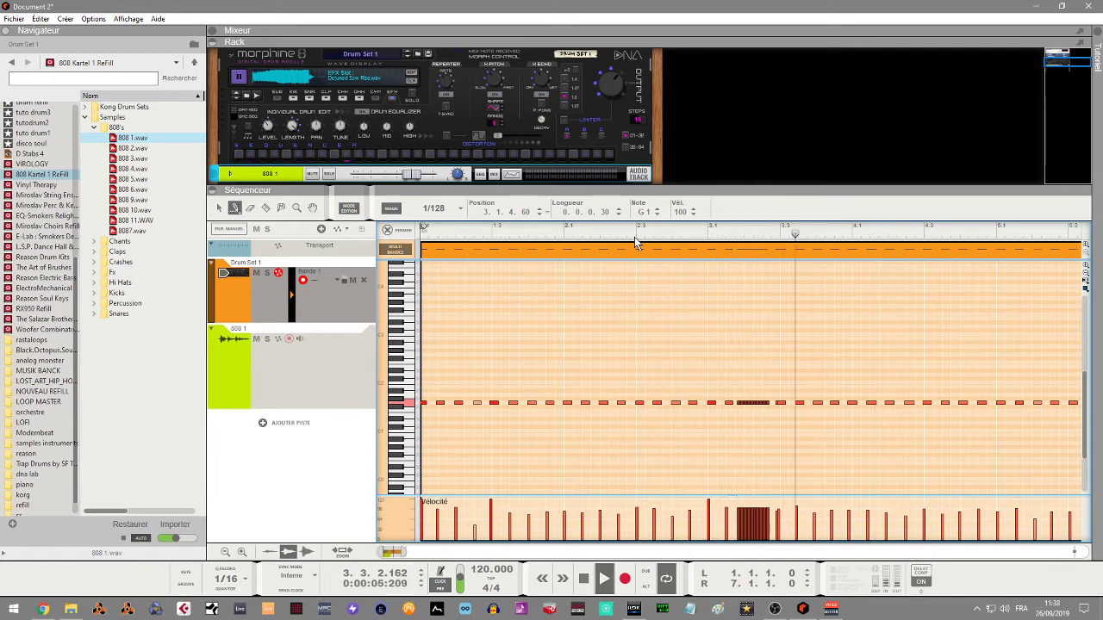
Step: Duplicate the 808 1 audio clip in the arrangement and move the copy to about 2.4.2 so it overlaps the original's end
{"action": "left_click", "coordinate": [389, 231]}
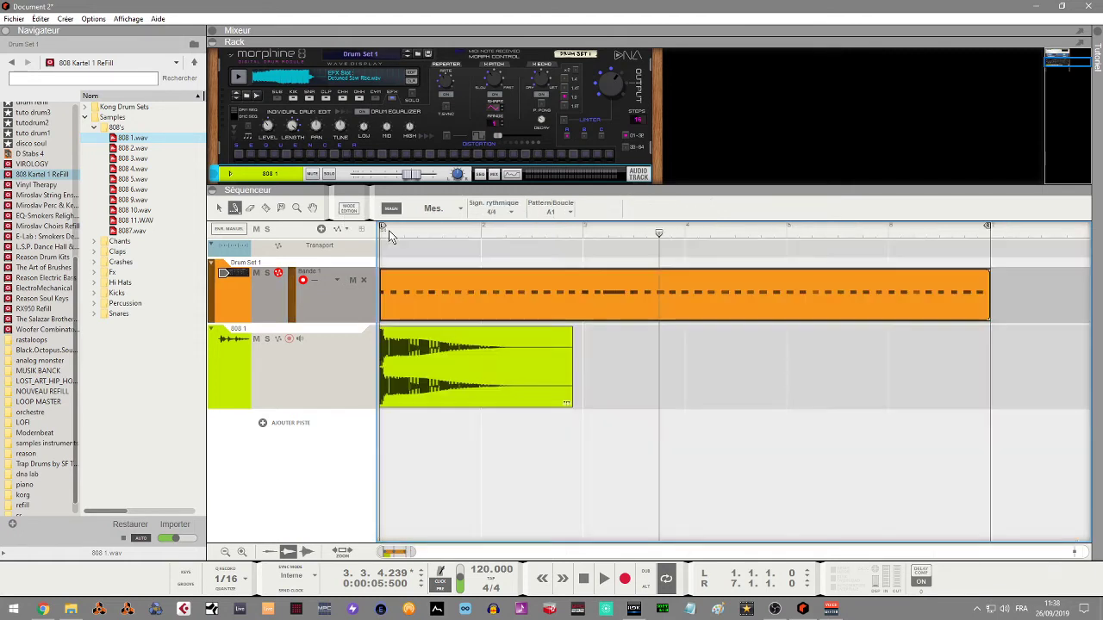
{"action": "left_click", "coordinate": [218, 207]}
{"action": "left_click", "coordinate": [526, 387]}
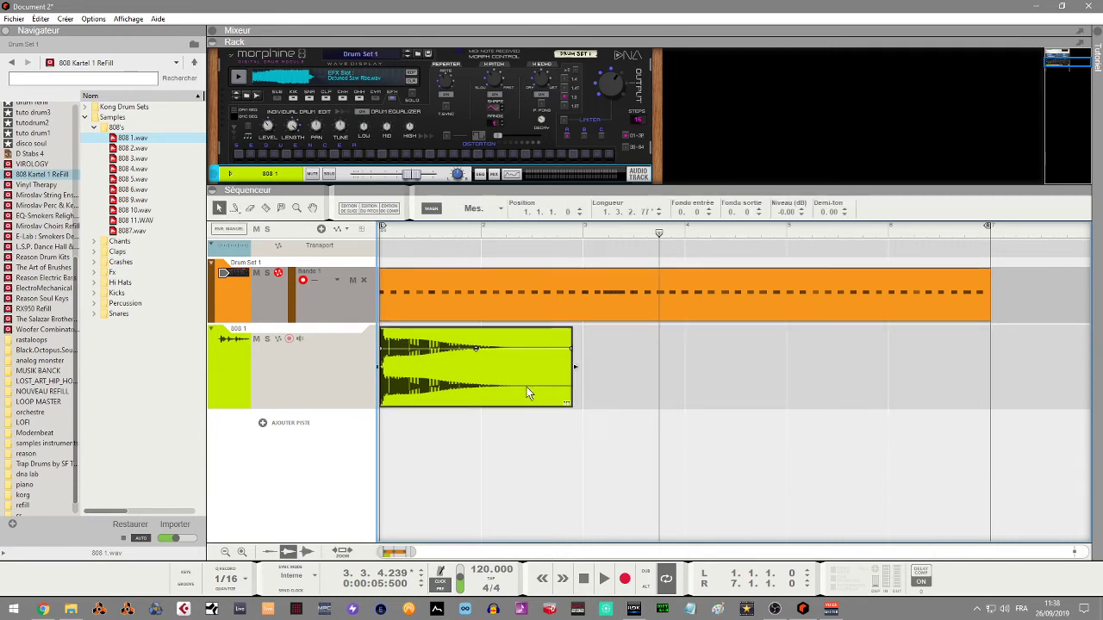
{"action": "key", "text": "ctrl+d"}
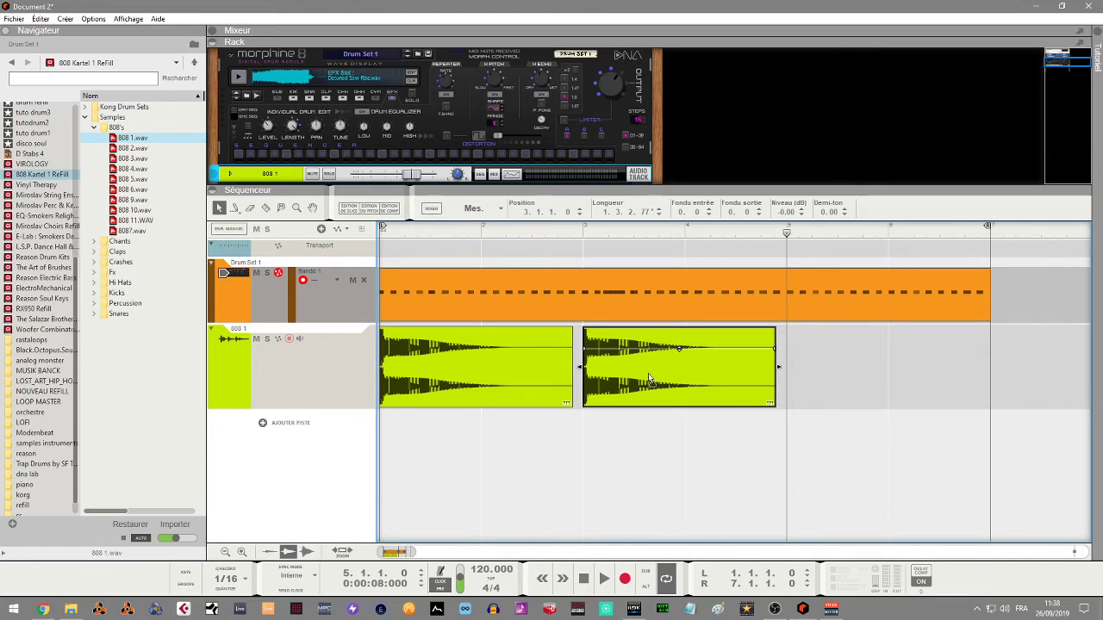
{"action": "left_click_drag", "start_coordinate": [648, 373], "coordinate": [635, 373]}
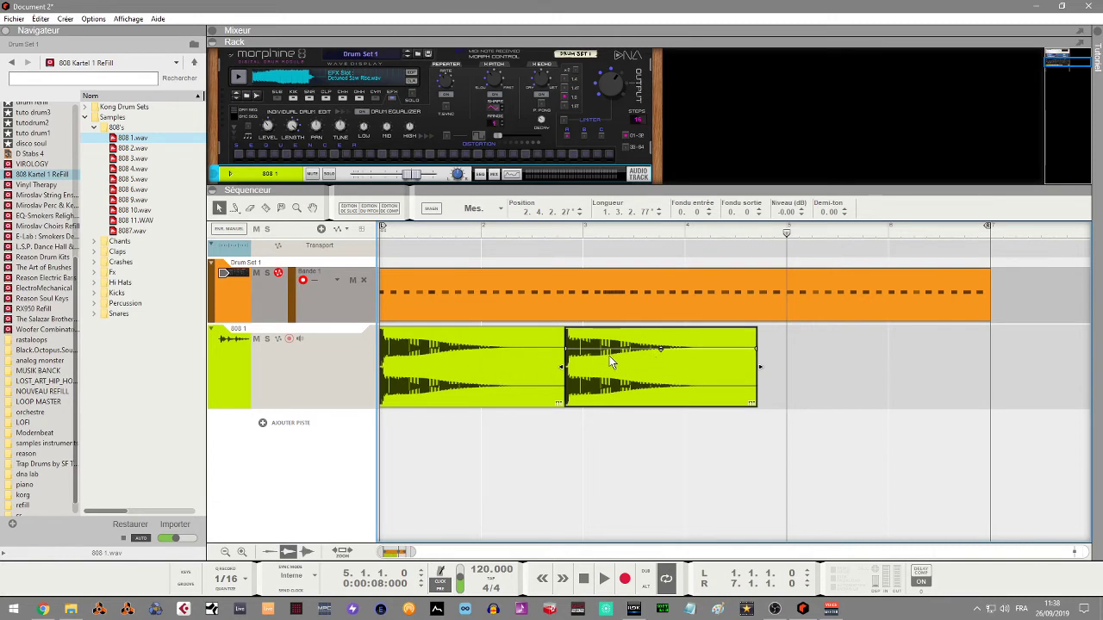
Step: Apply a crossfade to the two overlapping 808 1 clips and inspect the crossfaded overlap up close
{"action": "key", "text": "ctrl+a"}
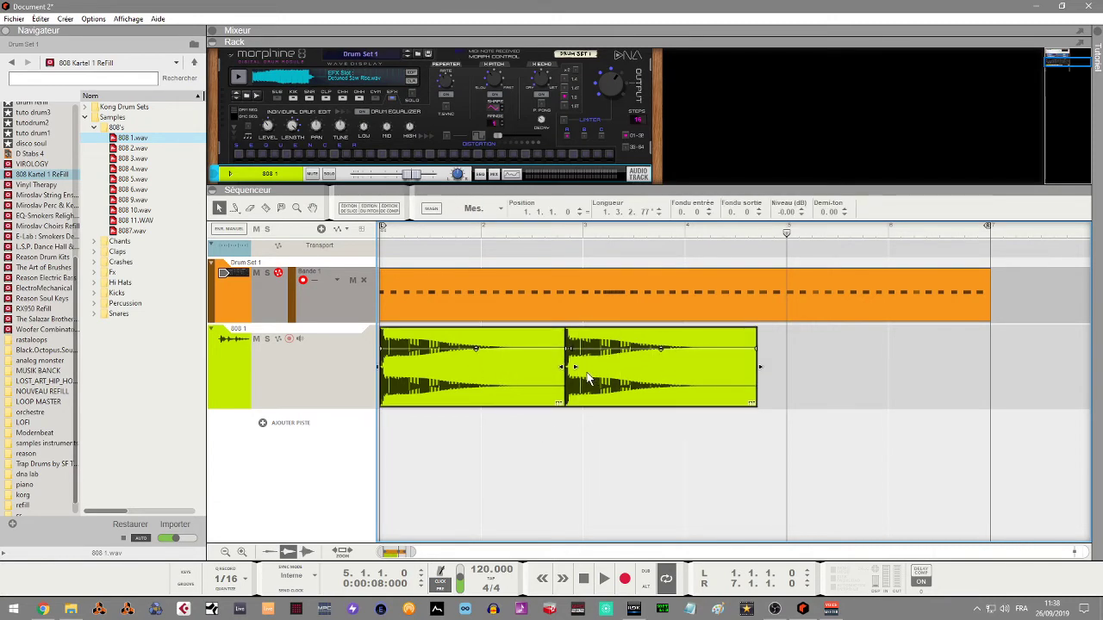
{"action": "right_click", "coordinate": [589, 379]}
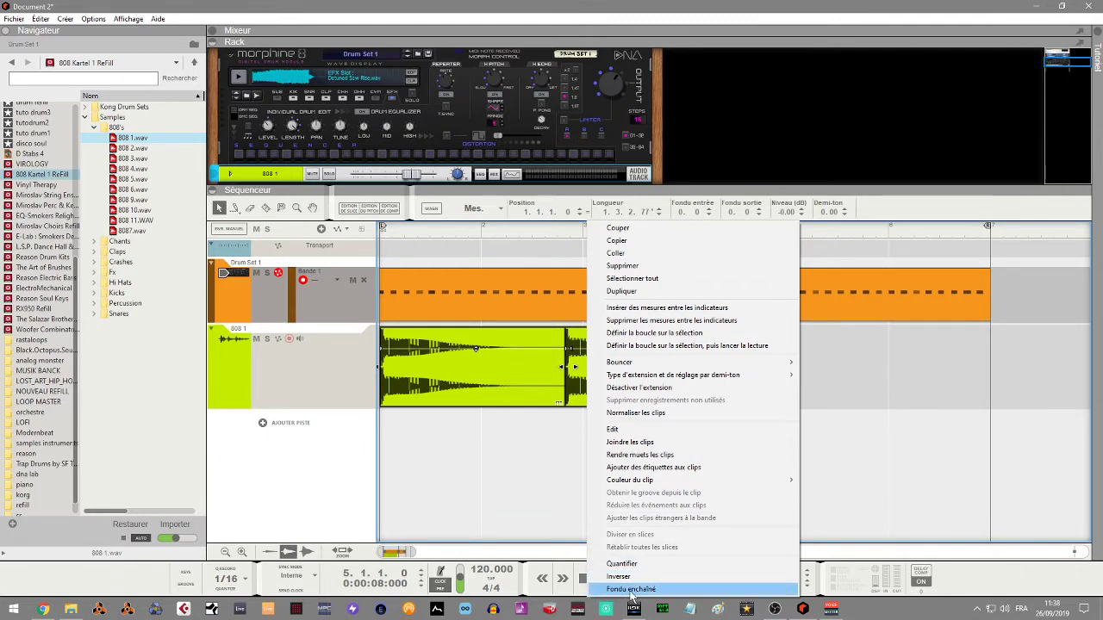
{"action": "left_click", "coordinate": [632, 592]}
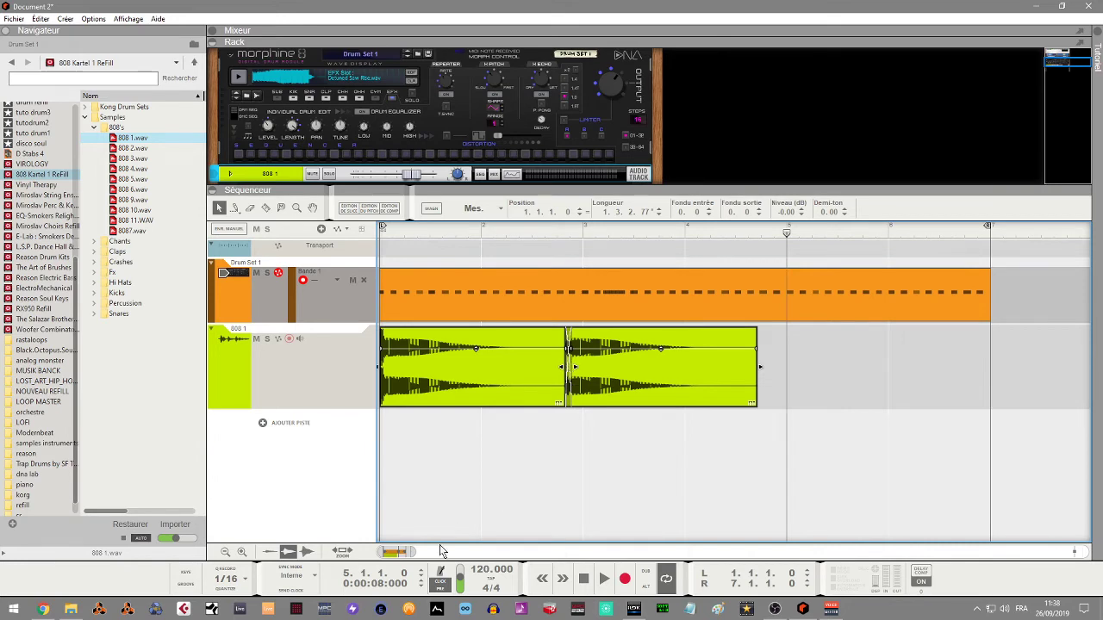
{"action": "left_click_drag", "start_coordinate": [412, 552], "coordinate": [402, 553]}
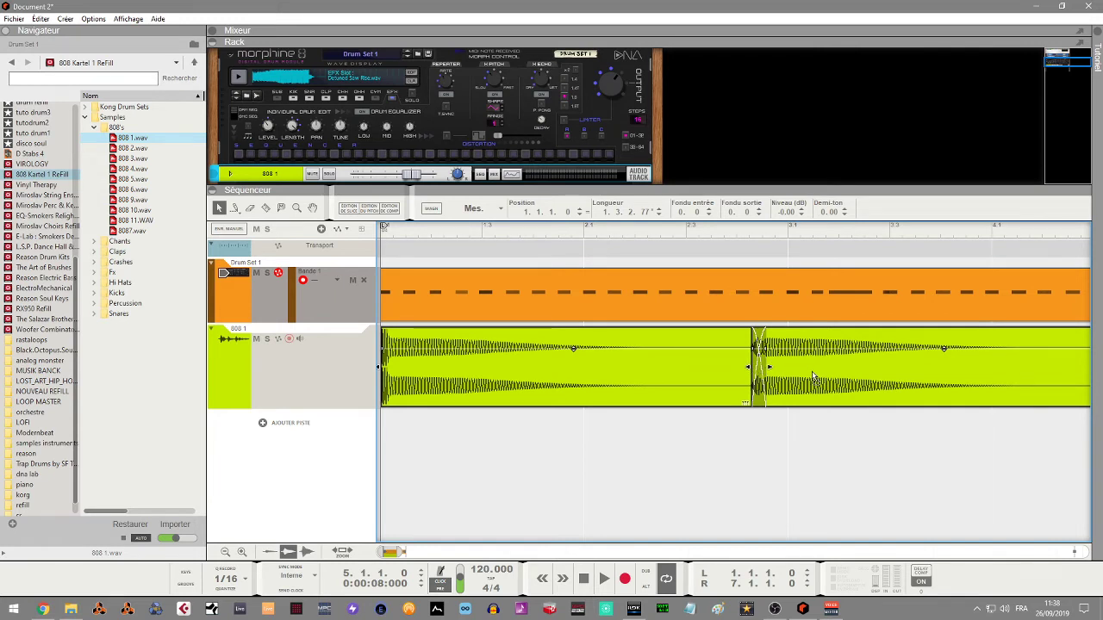
{"action": "left_click", "coordinate": [790, 453]}
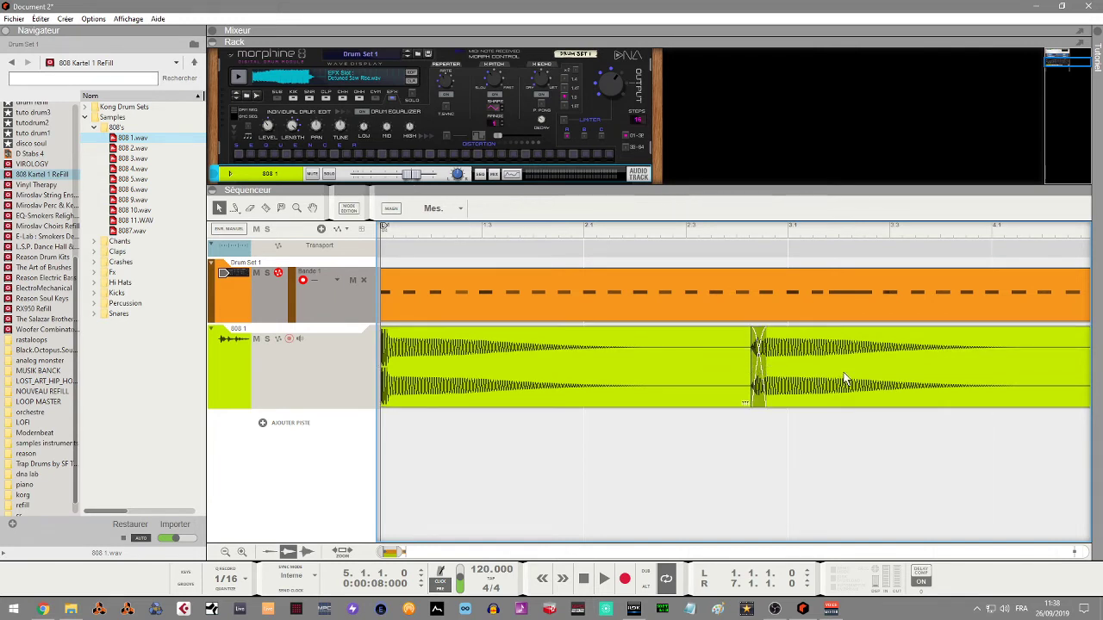
Step: Widen the 808 1 crossfade by moving the second clip to 2.1.4.207, reshape the fade curve slightly, and play it back
{"action": "left_click_drag", "start_coordinate": [840, 379], "coordinate": [771, 369]}
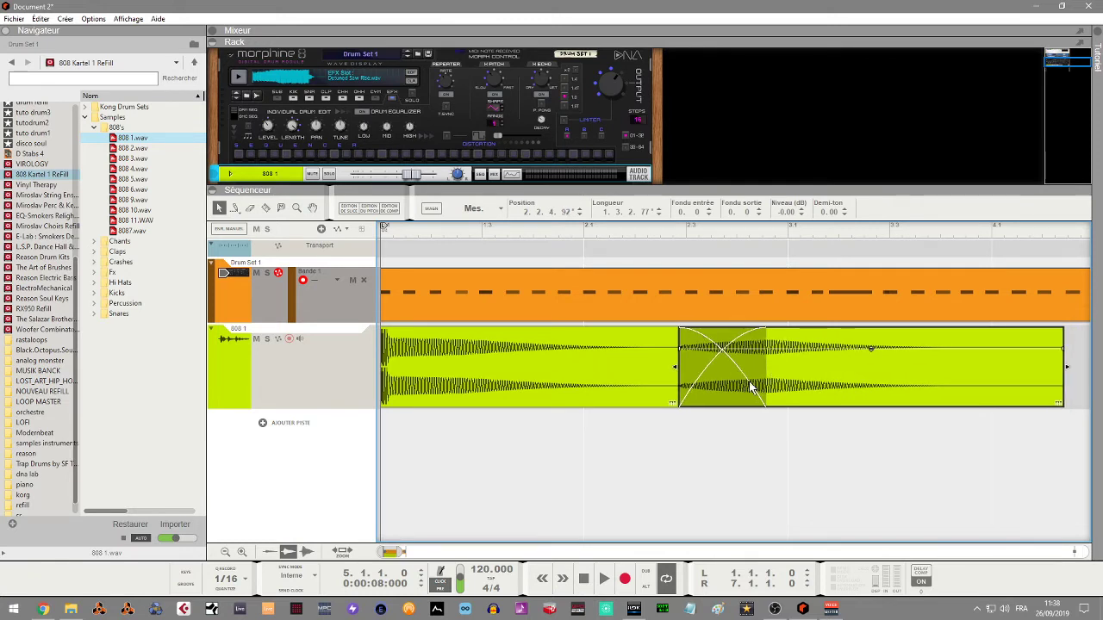
{"action": "left_click_drag", "start_coordinate": [851, 376], "coordinate": [796, 371]}
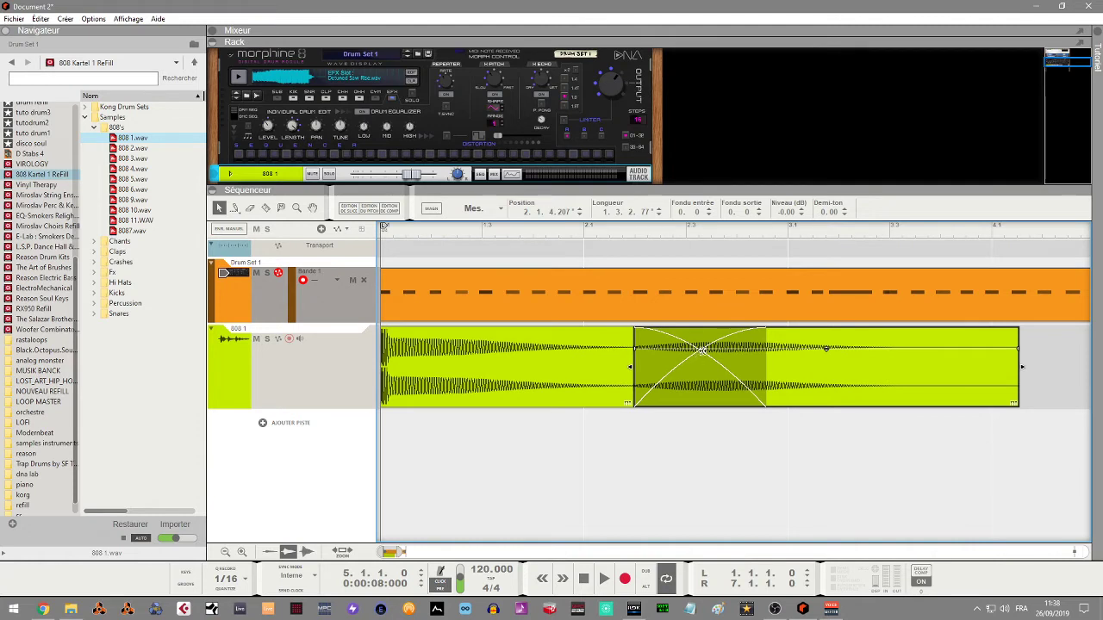
{"action": "left_click_drag", "start_coordinate": [705, 350], "coordinate": [697, 370]}
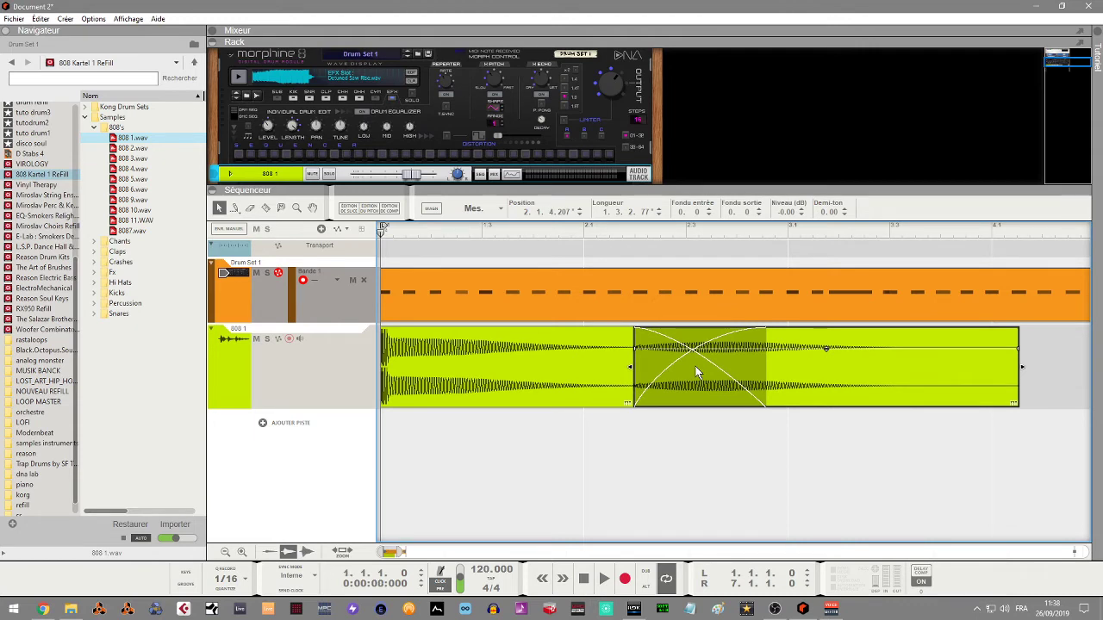
{"action": "key", "text": "space"}
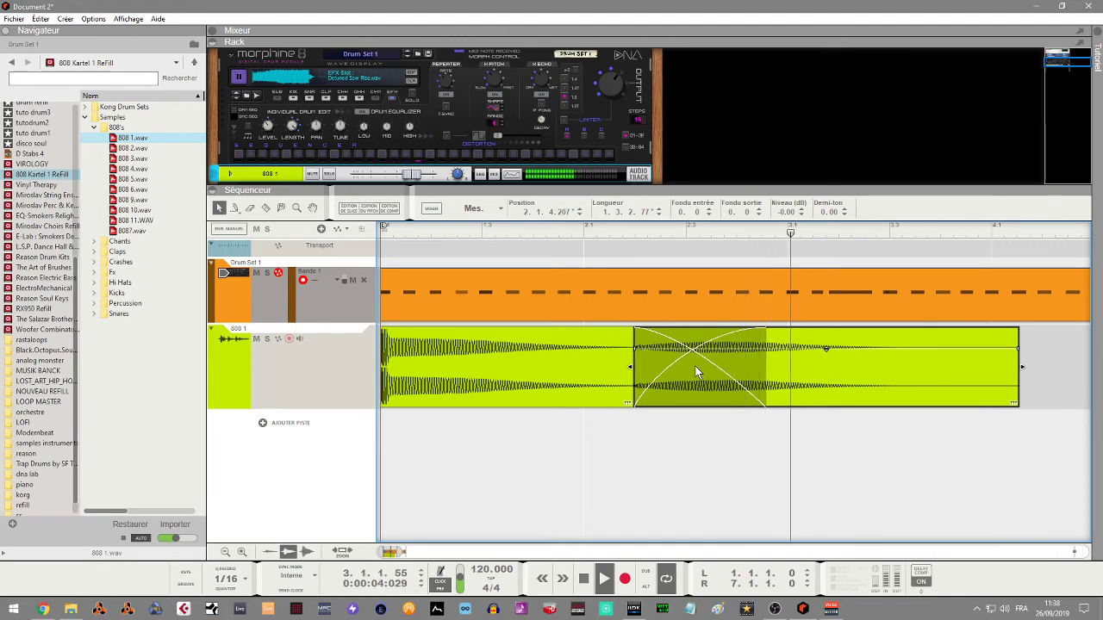
{"action": "key", "text": "space"}
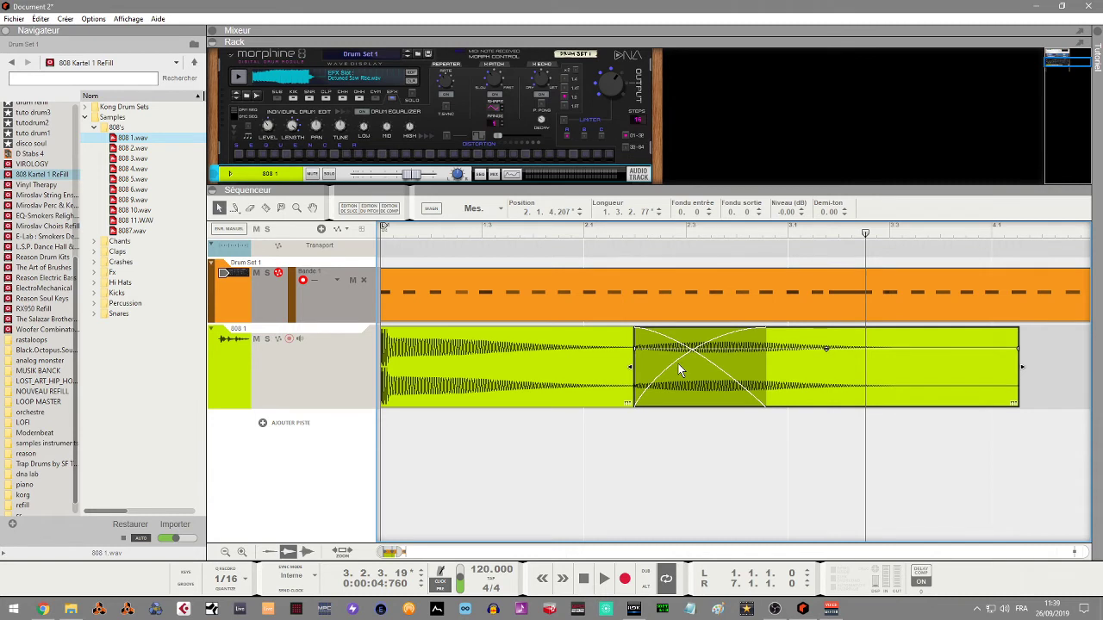
Step: Delete both 808 1 audio clips so the audio track is empty
{"action": "key", "text": "Delete"}
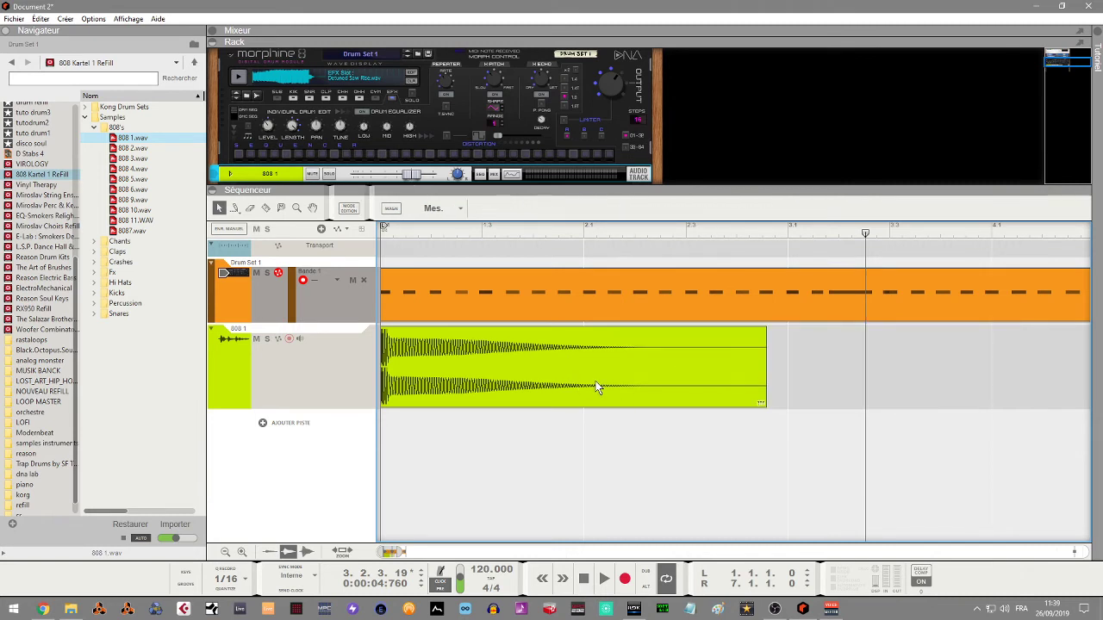
{"action": "left_click", "coordinate": [597, 387]}
{"action": "key", "text": "Delete"}
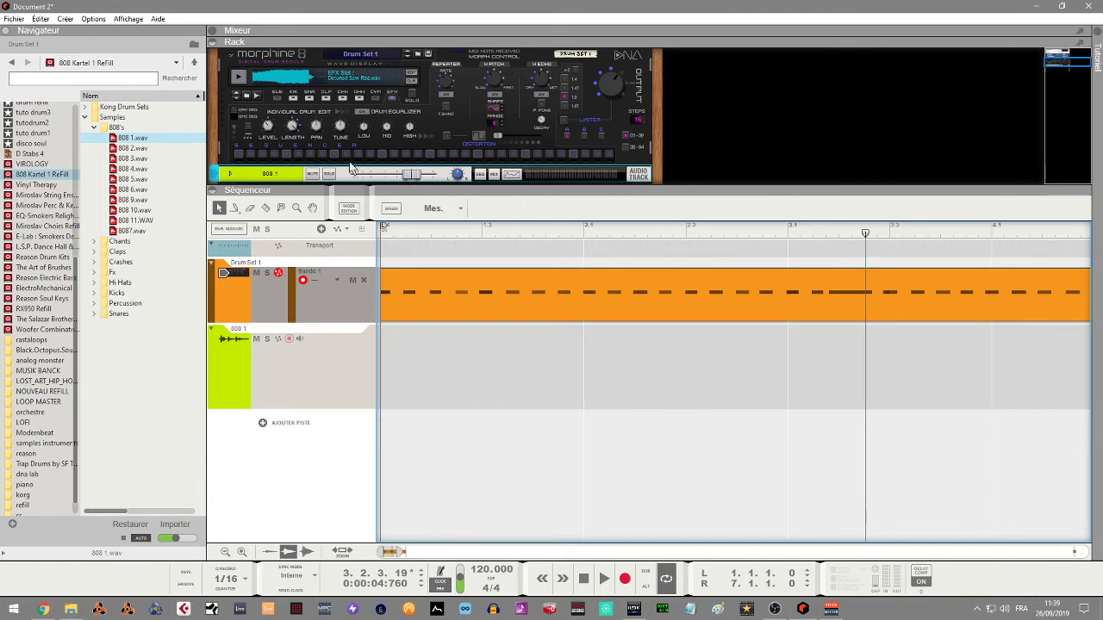
Step: Record level automation for the closed hi-hat of Drum Set 1 from the song start to about 4.3, sweeping the level up and down
{"action": "left_click", "coordinate": [343, 100]}
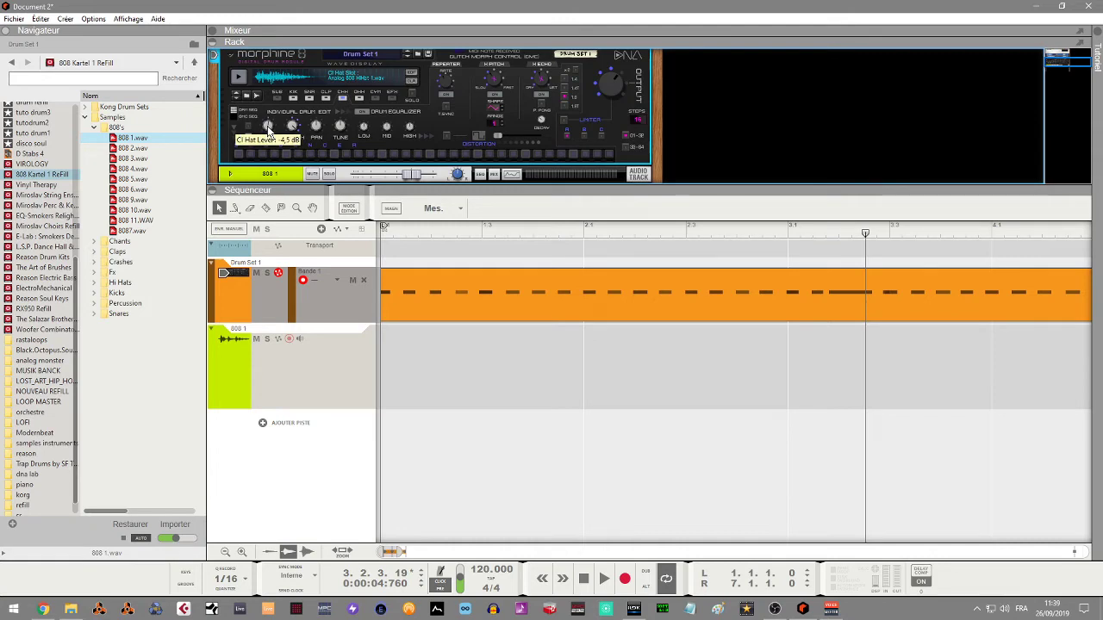
{"action": "key", "text": "Home"}
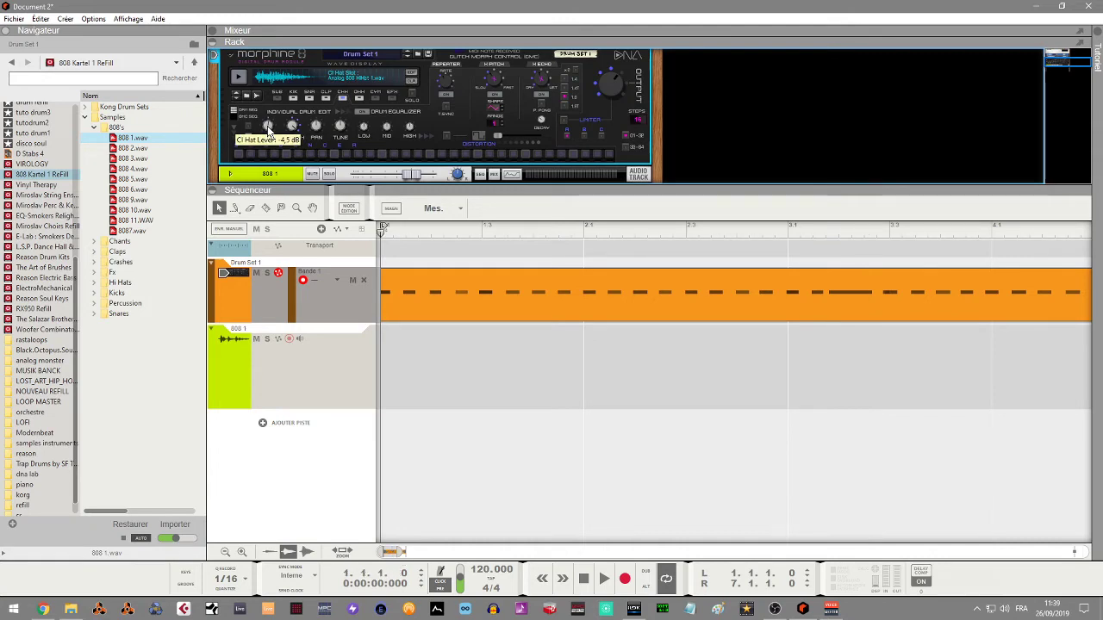
{"action": "scroll", "coordinate": [268, 129], "scroll_direction": "down", "scroll_amount": 2}
{"action": "scroll", "coordinate": [278, 129], "scroll_direction": "up", "scroll_amount": 2}
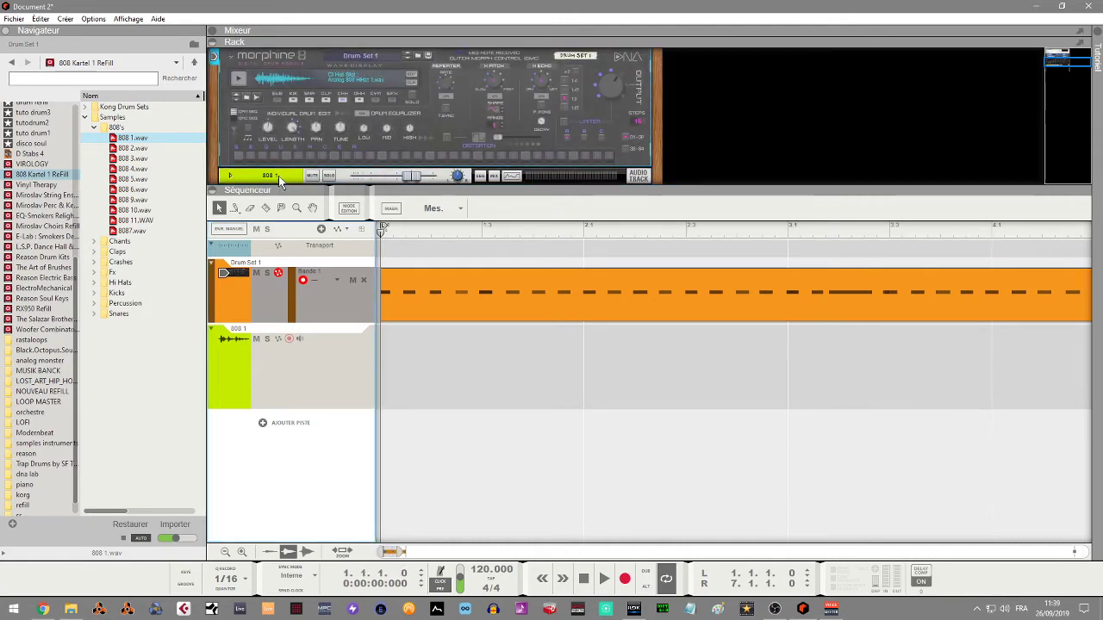
{"action": "mouse_move", "coordinate": [268, 129]}
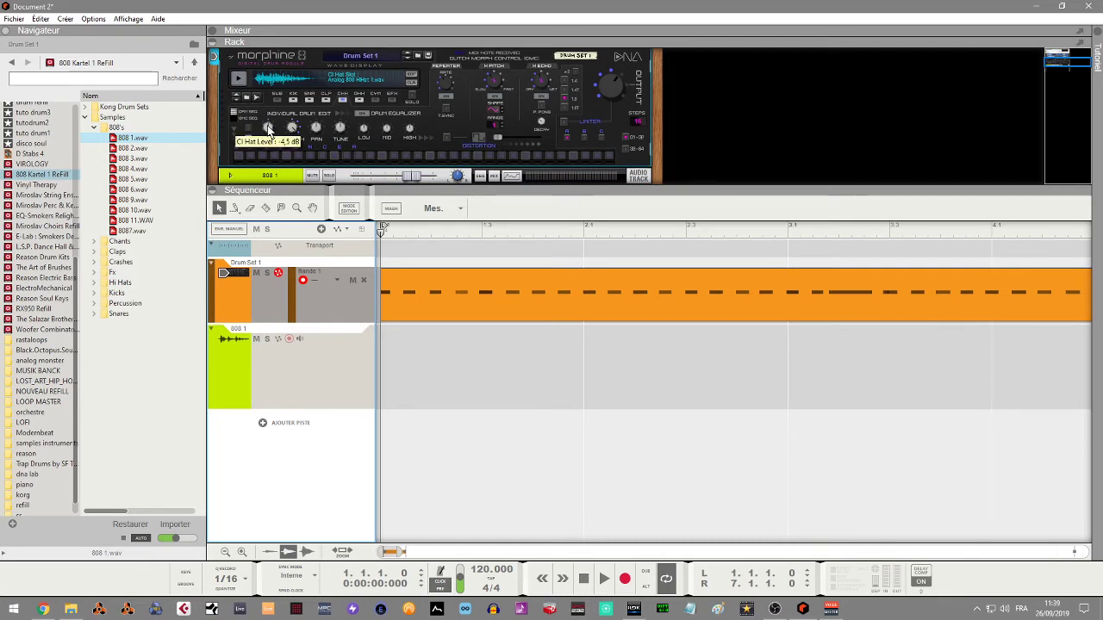
{"action": "key", "text": "ctrl+Return"}
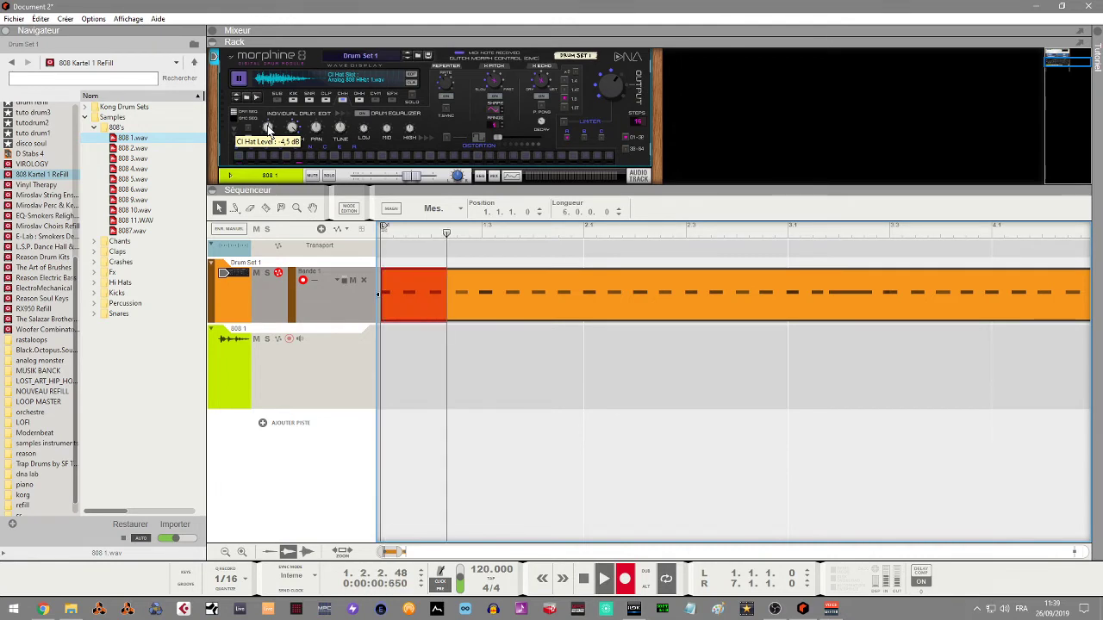
{"action": "left_click_drag", "start_coordinate": [265, 176], "coordinate": [265, 123]}
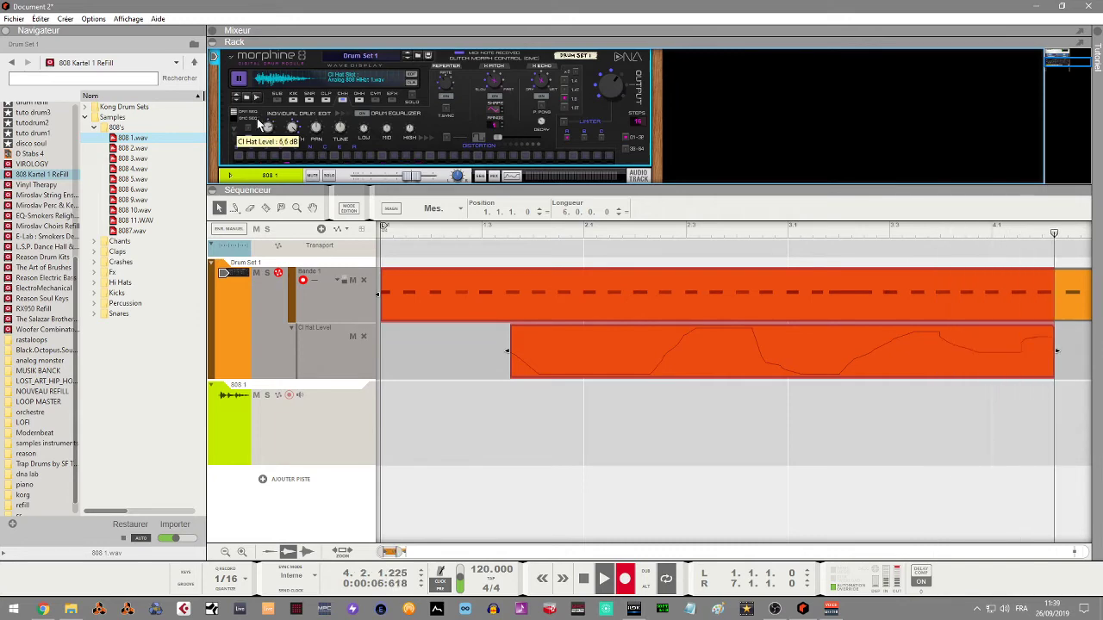
{"action": "key", "text": "space"}
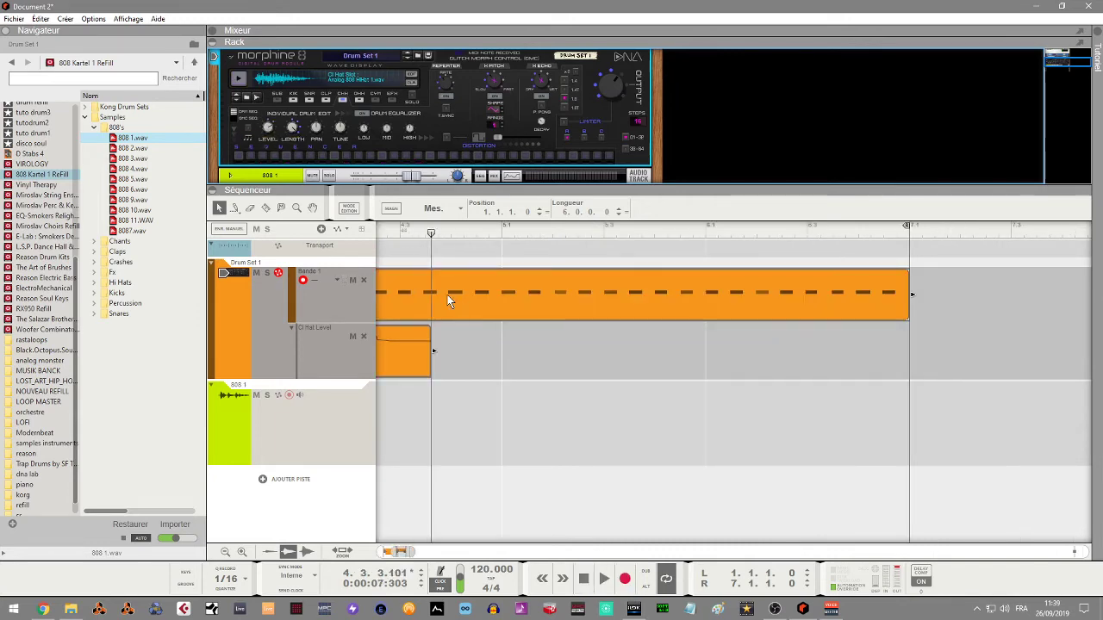
Step: Open the Cl Hat Level automation clip and delete the intermediate points on its first three slopes so each becomes a straight line
{"action": "double_click", "coordinate": [402, 353]}
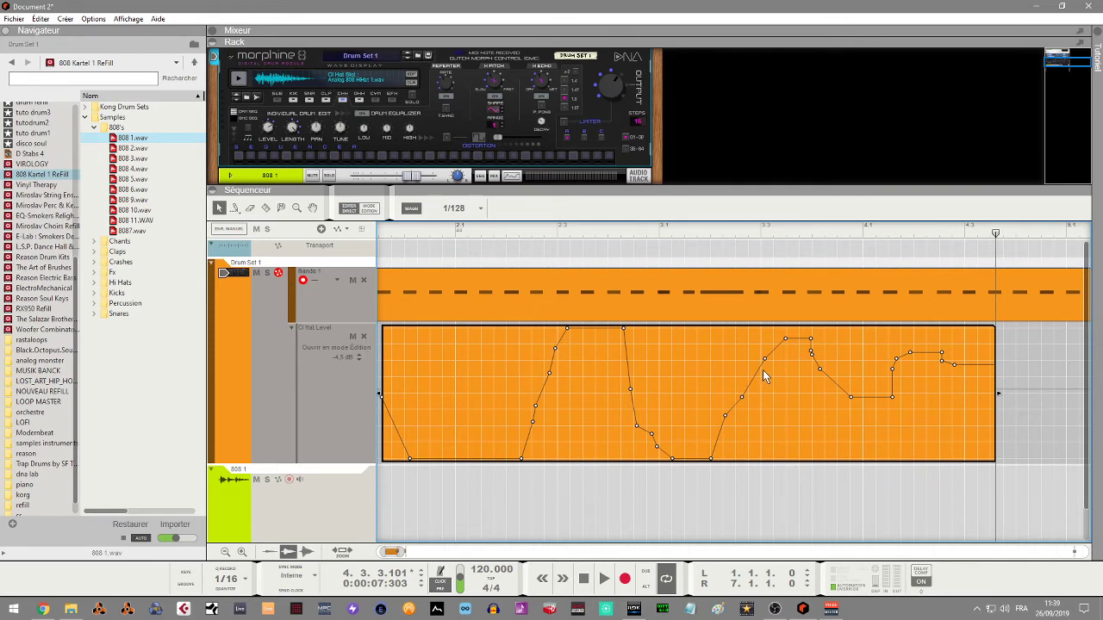
{"action": "left_click_drag", "start_coordinate": [794, 331], "coordinate": [709, 439]}
{"action": "key", "text": "Delete"}
{"action": "mouse_move", "coordinate": [565, 338]}
{"action": "left_mouse_down"}
{"action": "mouse_move", "coordinate": [541, 450]}
{"action": "mouse_move", "coordinate": [522, 449]}
{"action": "left_mouse_up"}
{"action": "key", "text": "Delete"}
{"action": "left_click_drag", "start_coordinate": [622, 372], "coordinate": [665, 457]}
{"action": "key", "text": "Delete"}
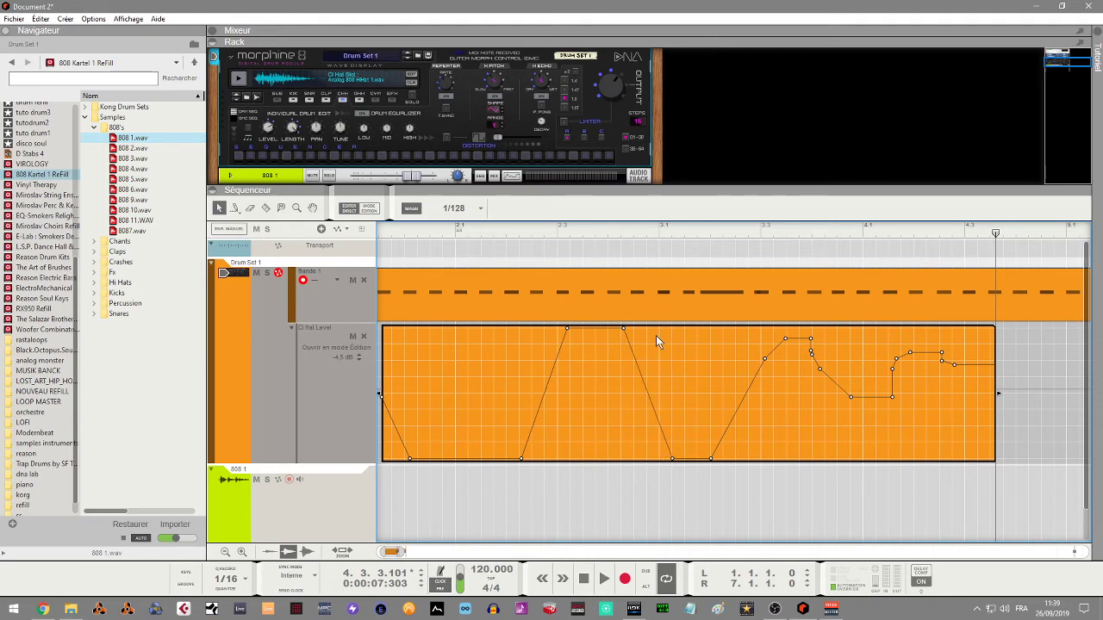
Step: Lower the two points of the first peak to 6.4 dB and raise the four lowest points to -25.4 dB
{"action": "left_click_drag", "start_coordinate": [652, 335], "coordinate": [564, 353]}
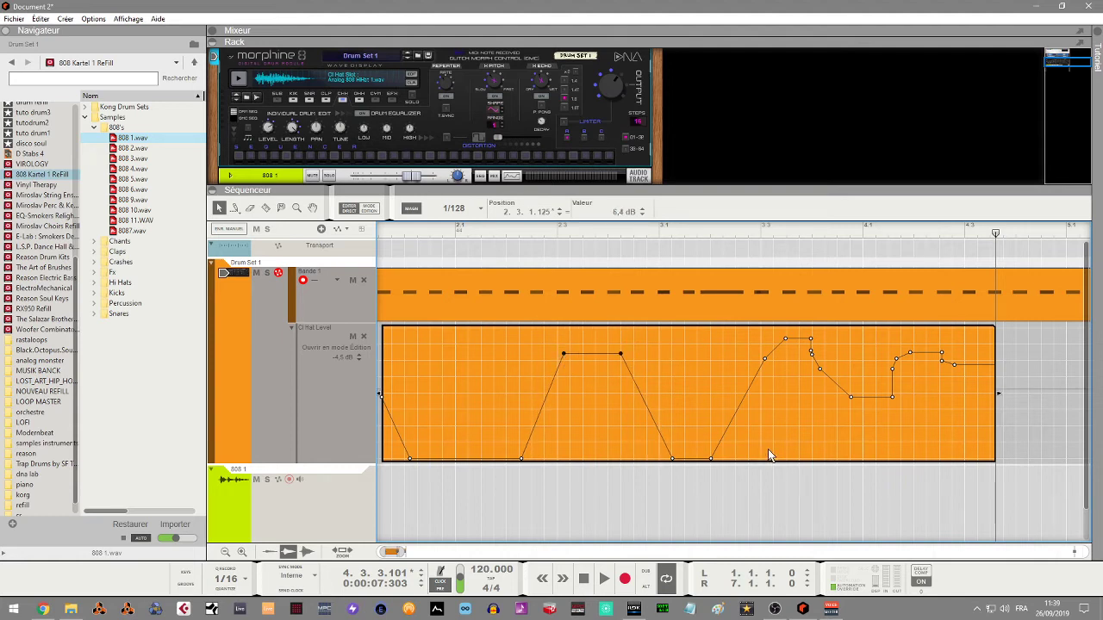
{"action": "left_click_drag", "start_coordinate": [768, 452], "coordinate": [515, 473]}
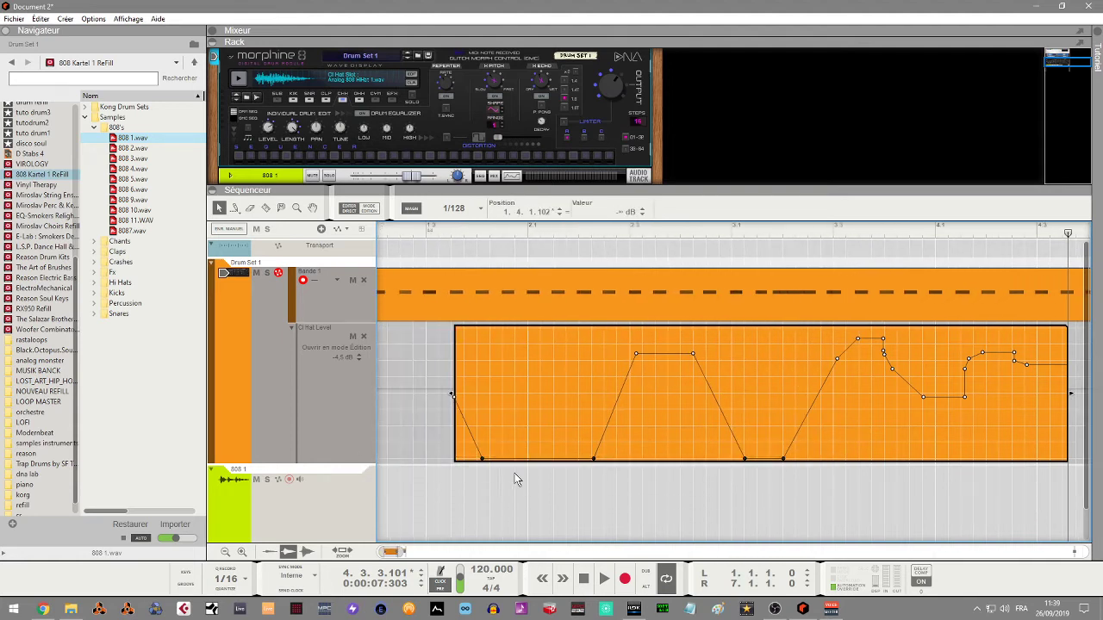
{"action": "left_click_drag", "start_coordinate": [587, 444], "coordinate": [595, 431]}
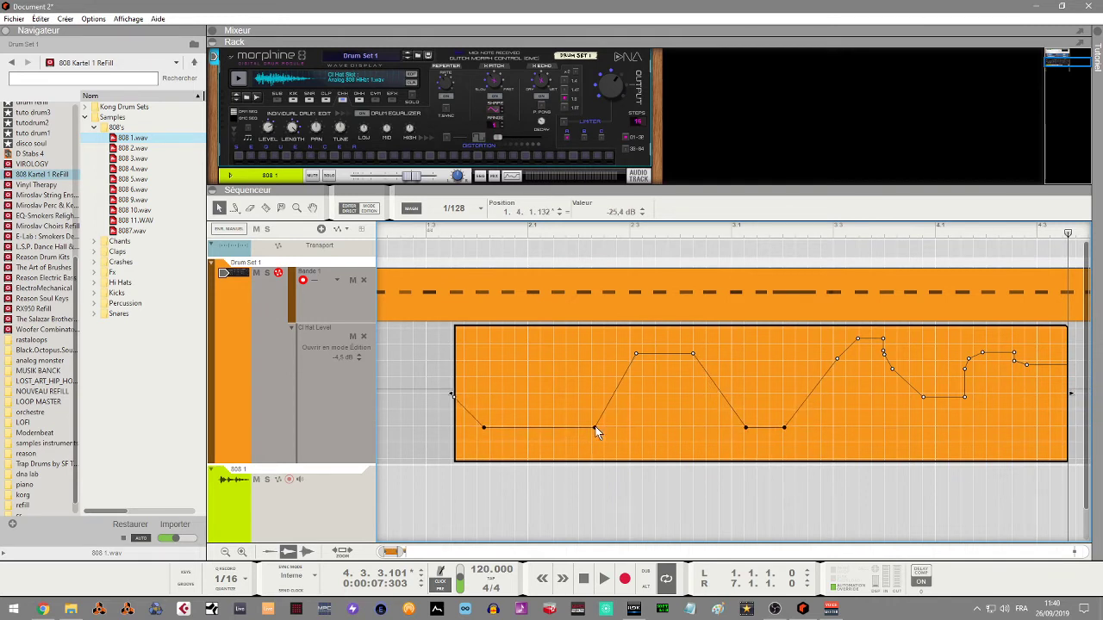
Step: Play back the reshaped hi-hat level automation from the song start
{"action": "key", "text": "Home"}
{"action": "key", "text": "space"}
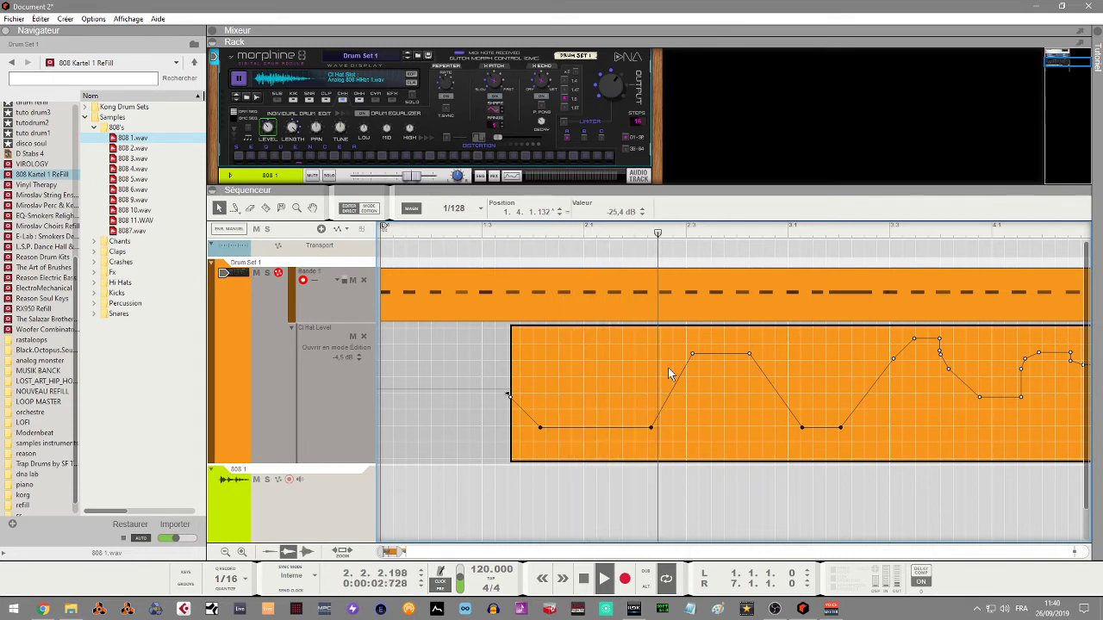
{"action": "key", "text": "space"}
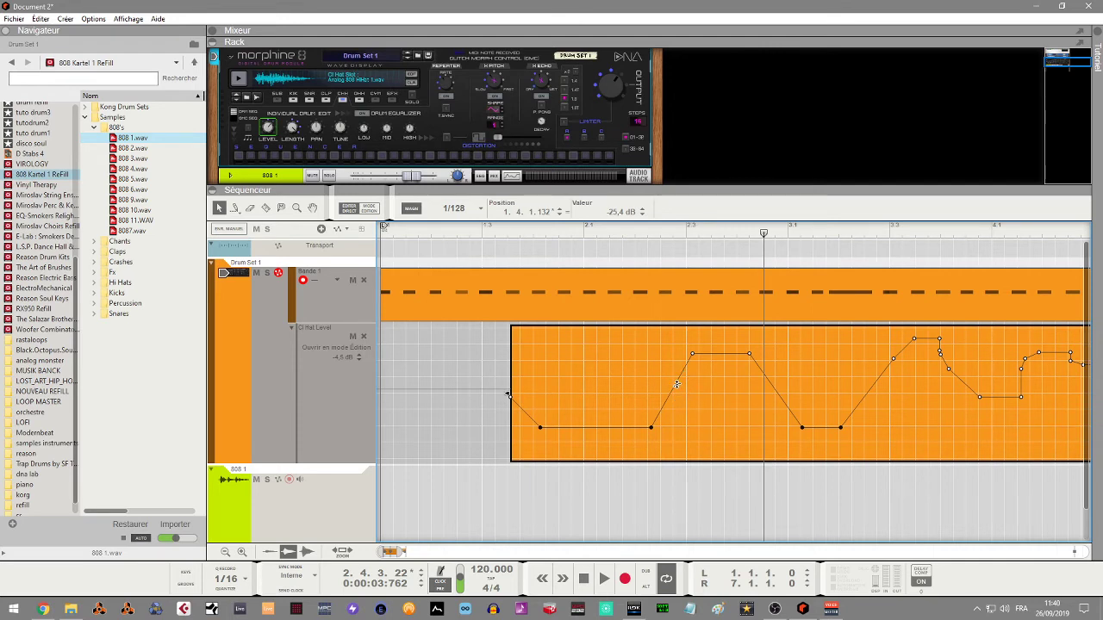
Step: Bend the straight rise and fall around the first automation peak into smooth curves and play the passage
{"action": "left_click_drag", "start_coordinate": [676, 384], "coordinate": [621, 367]}
{"action": "left_click_drag", "start_coordinate": [771, 382], "coordinate": [702, 441]}
{"action": "left_click", "coordinate": [551, 229]}
{"action": "key", "text": "space"}
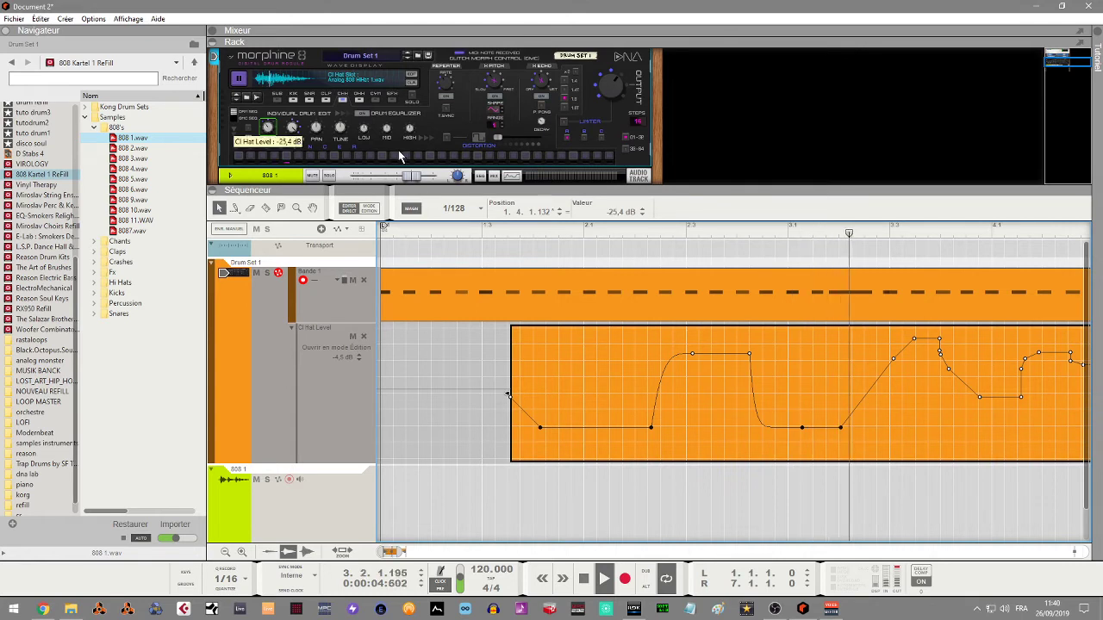
{"action": "key", "text": "space"}
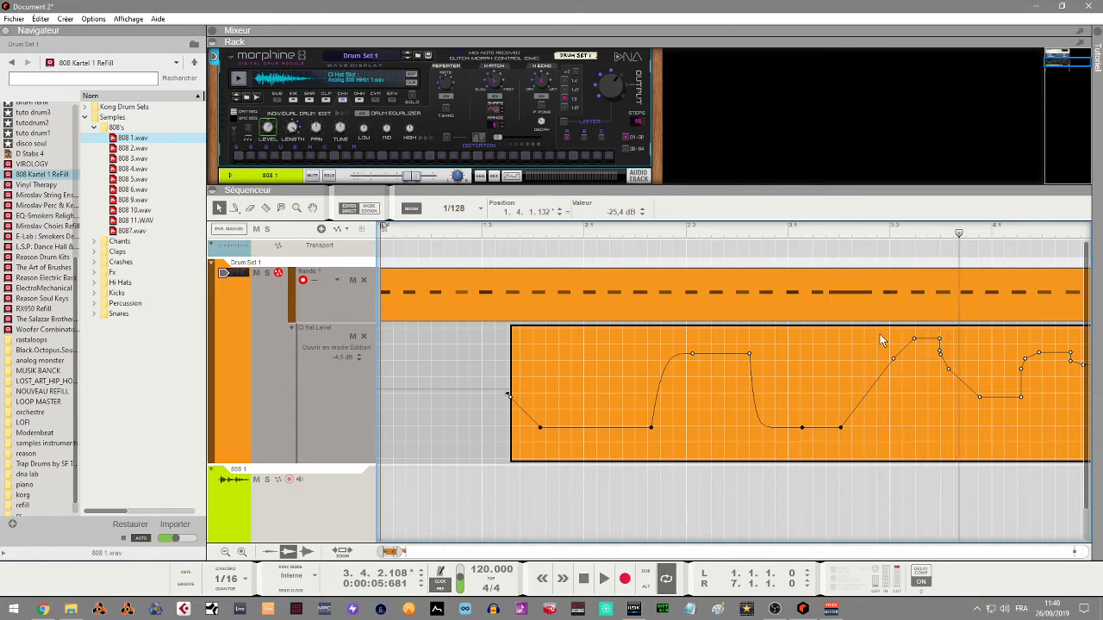
Step: Shift the upper automation points after 3.2.4 down and earlier, the first to 3.2.4.189 at 1.4 dB, and curve the neighbouring slopes
{"action": "left_click_drag", "start_coordinate": [881, 336], "coordinate": [1081, 395]}
{"action": "left_click_drag", "start_coordinate": [915, 343], "coordinate": [907, 357]}
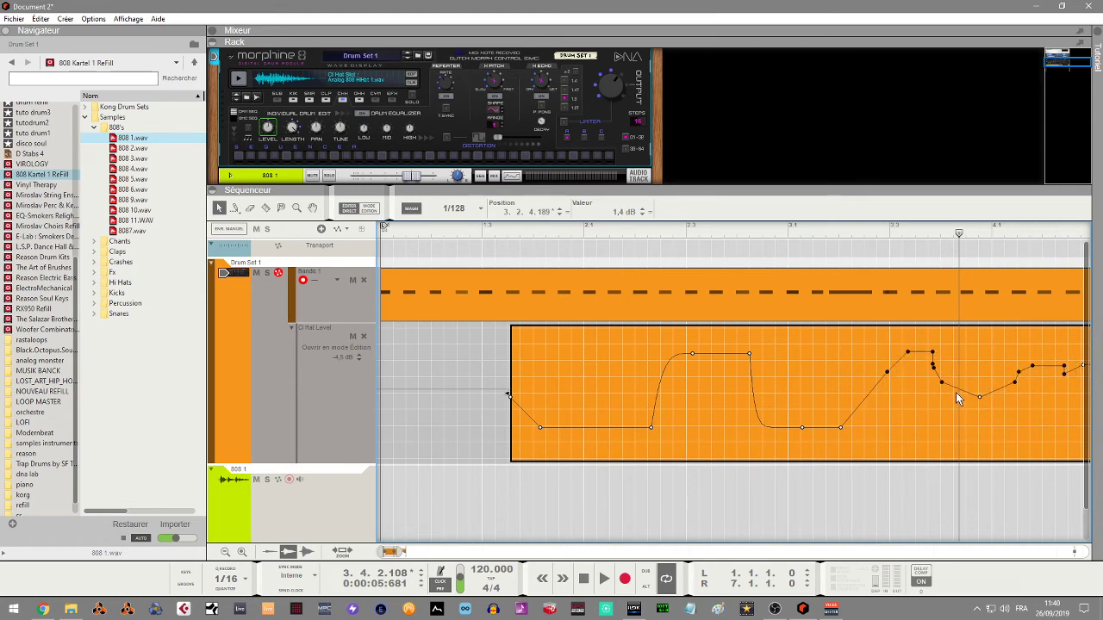
{"action": "left_click_drag", "start_coordinate": [957, 393], "coordinate": [937, 423]}
{"action": "left_click_drag", "start_coordinate": [997, 393], "coordinate": [984, 362]}
{"action": "left_click_drag", "start_coordinate": [870, 397], "coordinate": [899, 427]}
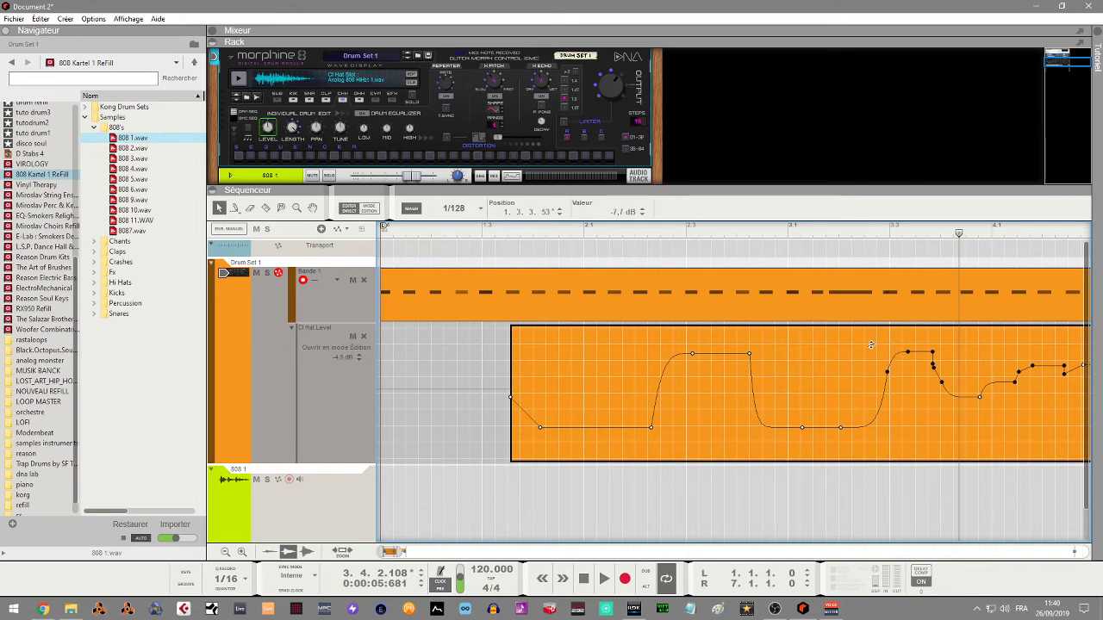
Step: Play the song from the start through the end of the curved automation clip
{"action": "key", "text": "KP_0"}
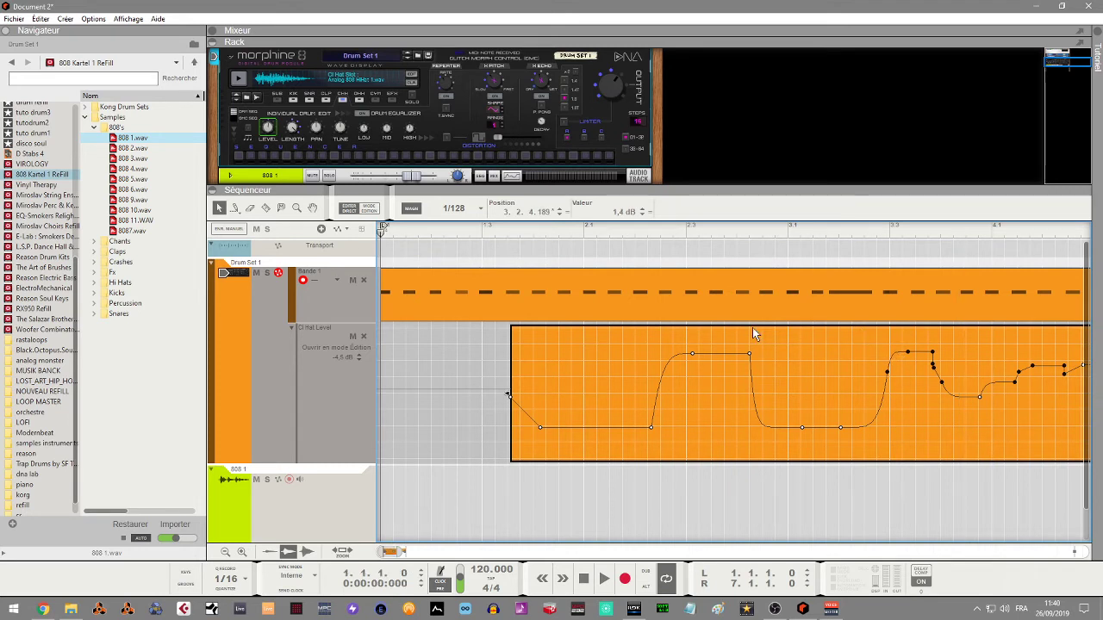
{"action": "key", "text": "space"}
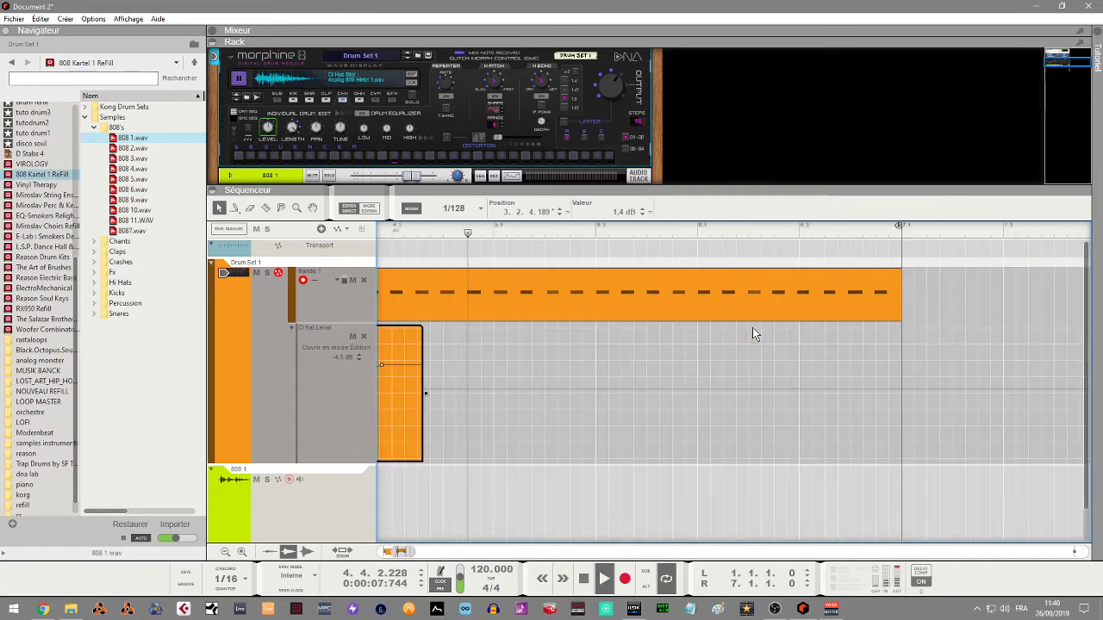
{"action": "key", "text": "space"}
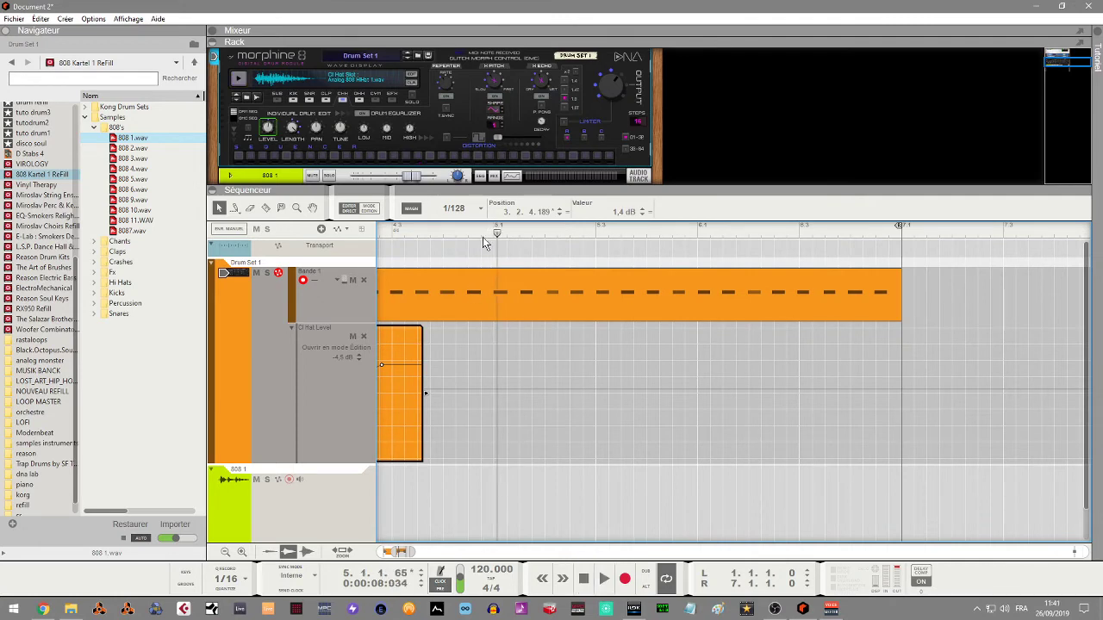
Step: In the Drum Set 1 note clip, mute three alternate notes around 2.1 and several of the 1/128 notes, and play back the result
{"action": "double_click", "coordinate": [561, 308]}
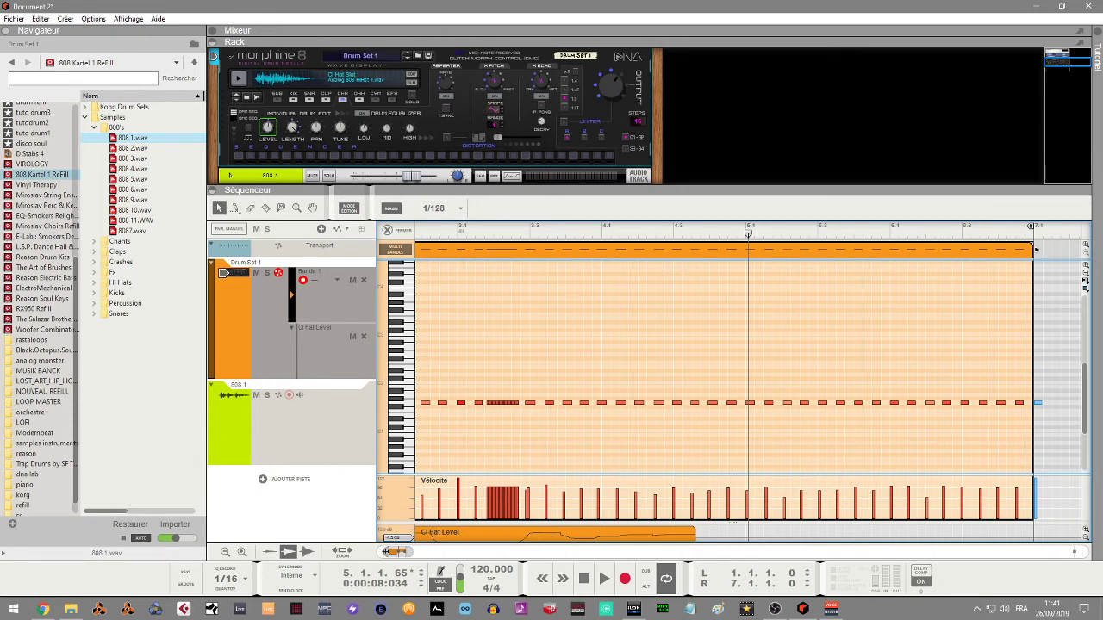
{"action": "left_click", "coordinate": [338, 548]}
{"action": "left_click_drag", "start_coordinate": [415, 551], "coordinate": [393, 546]}
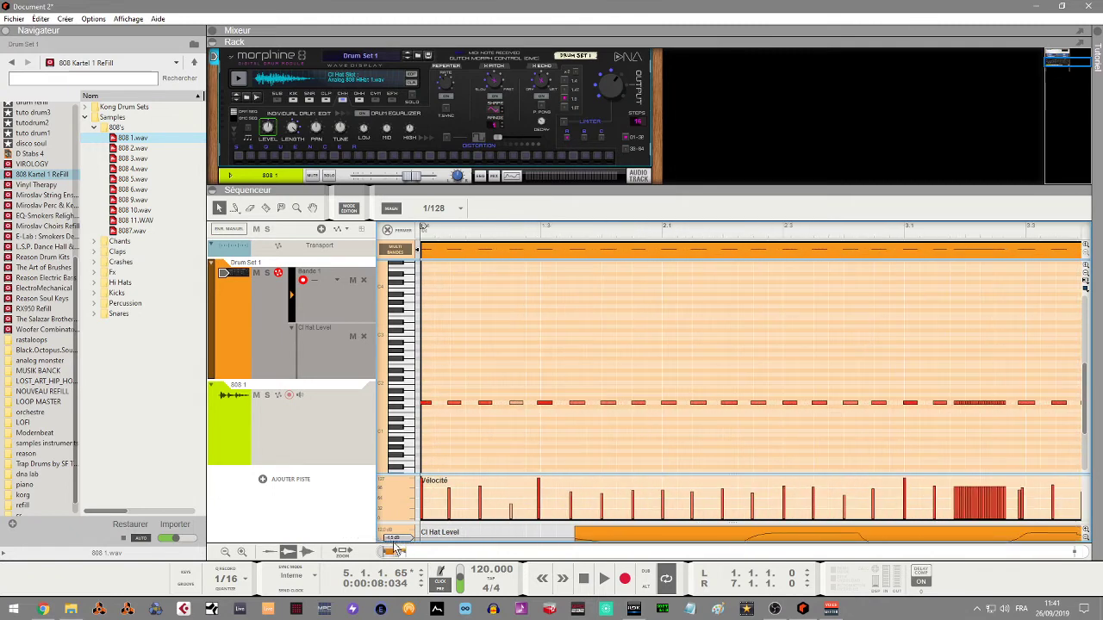
{"action": "left_click", "coordinate": [286, 210]}
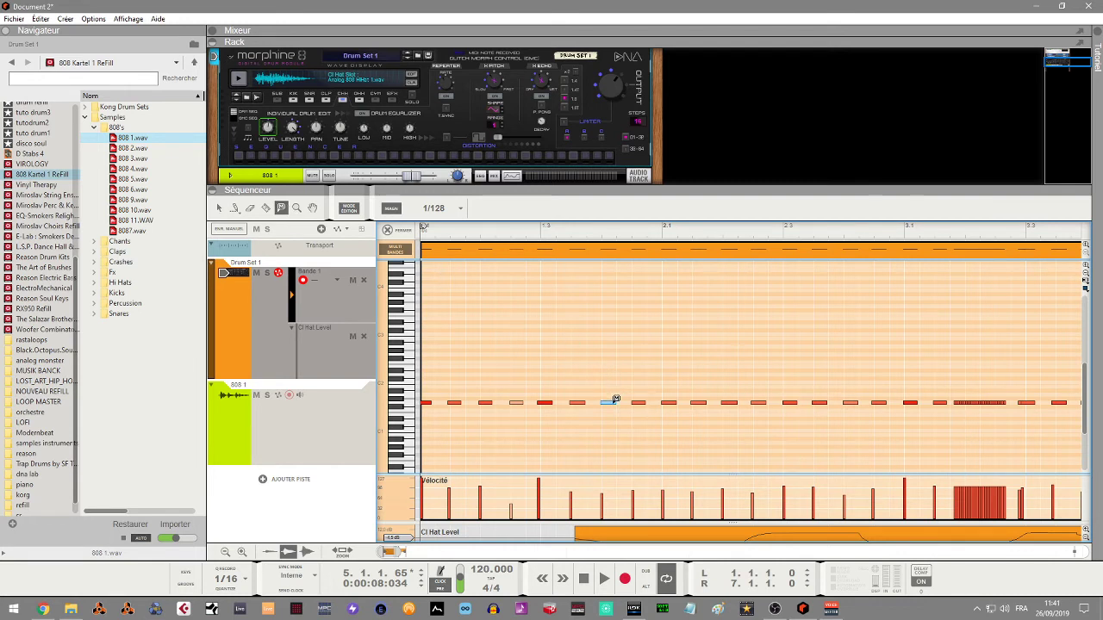
{"action": "left_click", "coordinate": [674, 402]}
{"action": "left_click", "coordinate": [679, 231]}
{"action": "key", "text": "space"}
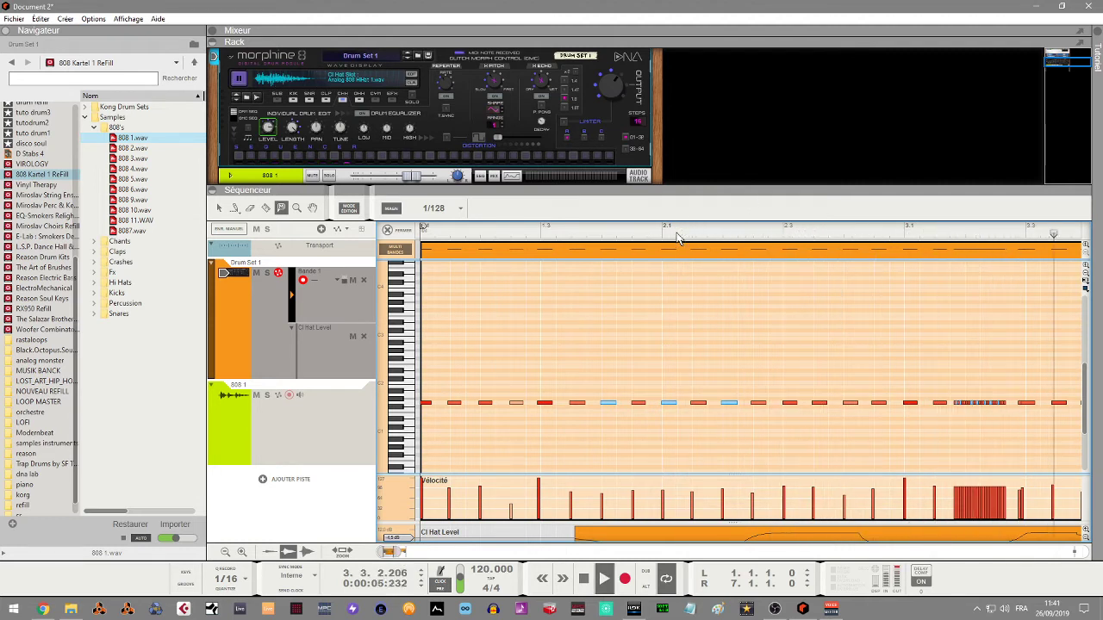
{"action": "key", "text": "space"}
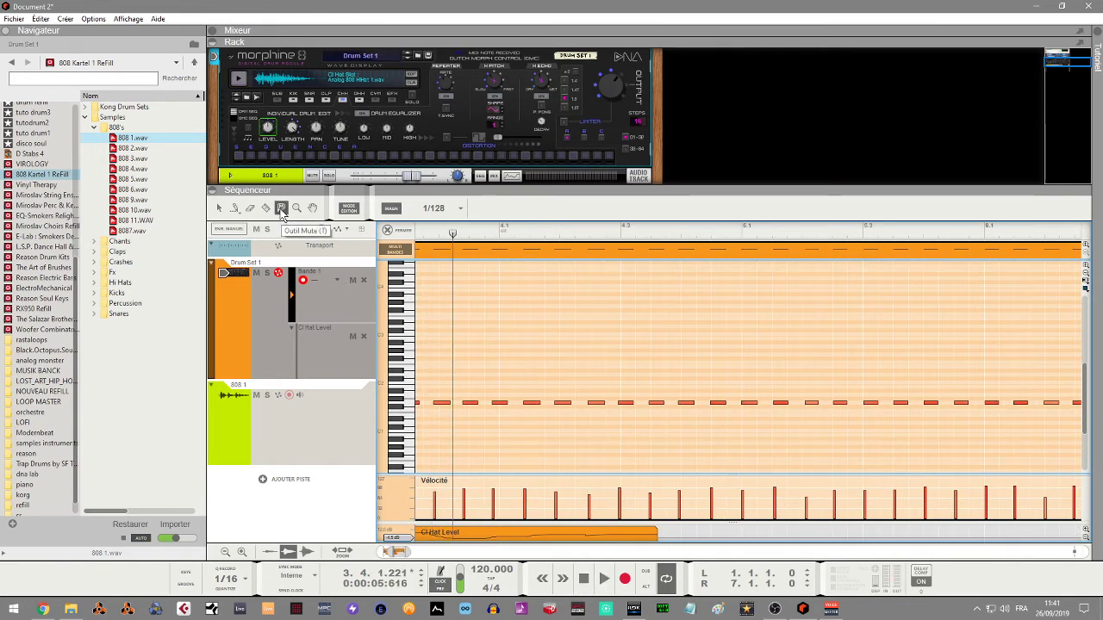
{"action": "left_click", "coordinate": [281, 209]}
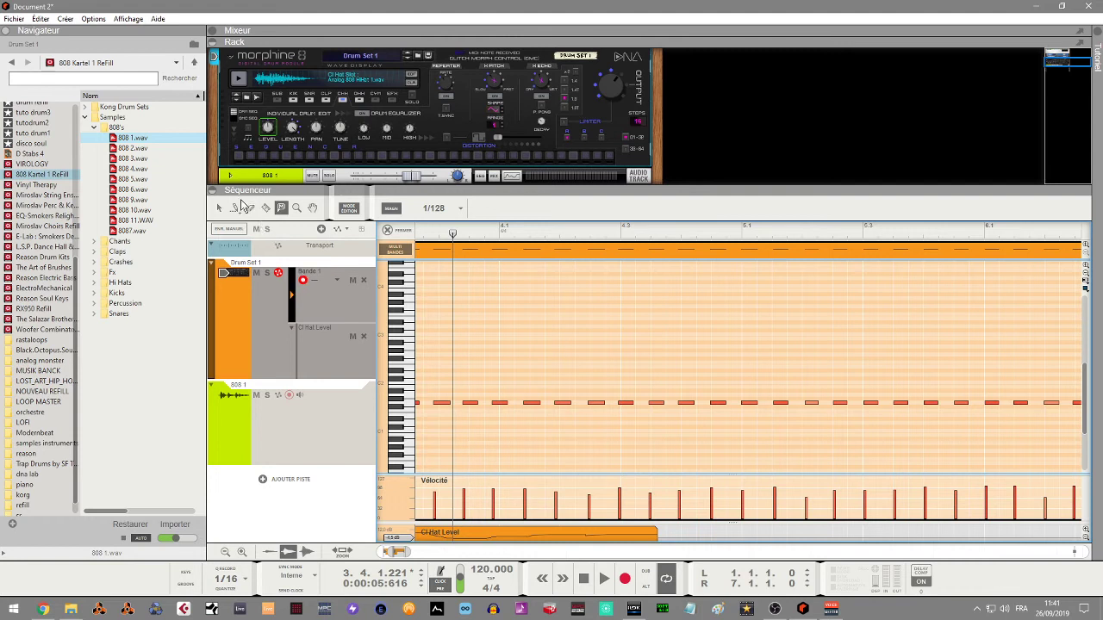
{"action": "left_click", "coordinate": [220, 209]}
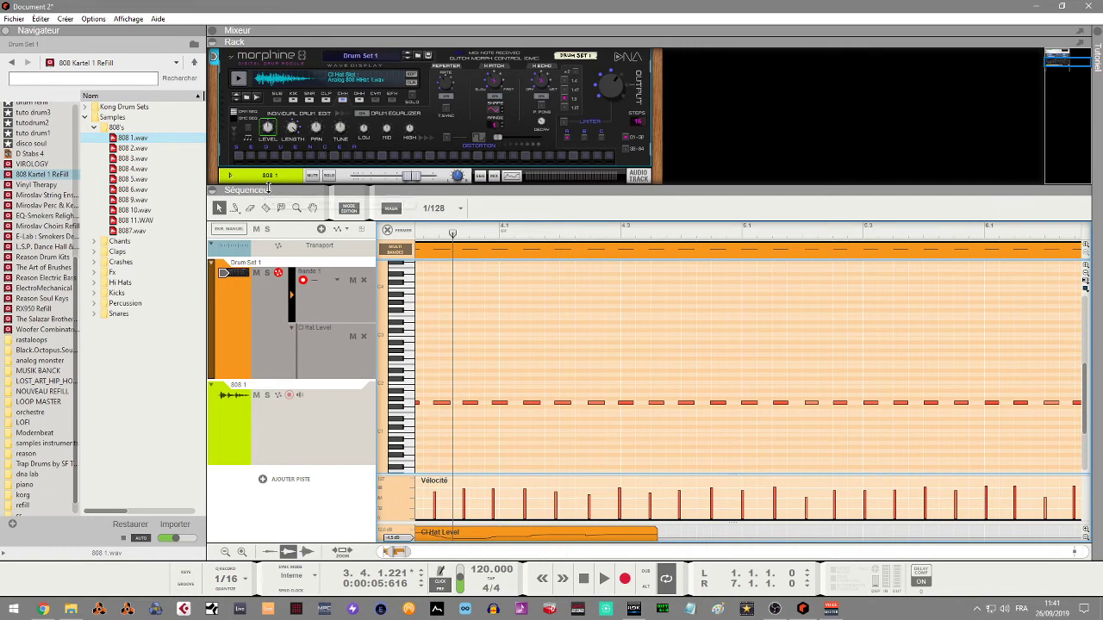
Step: Enlarge the rack area and delete the 808 1 audio track
{"action": "left_click_drag", "start_coordinate": [262, 191], "coordinate": [261, 341]}
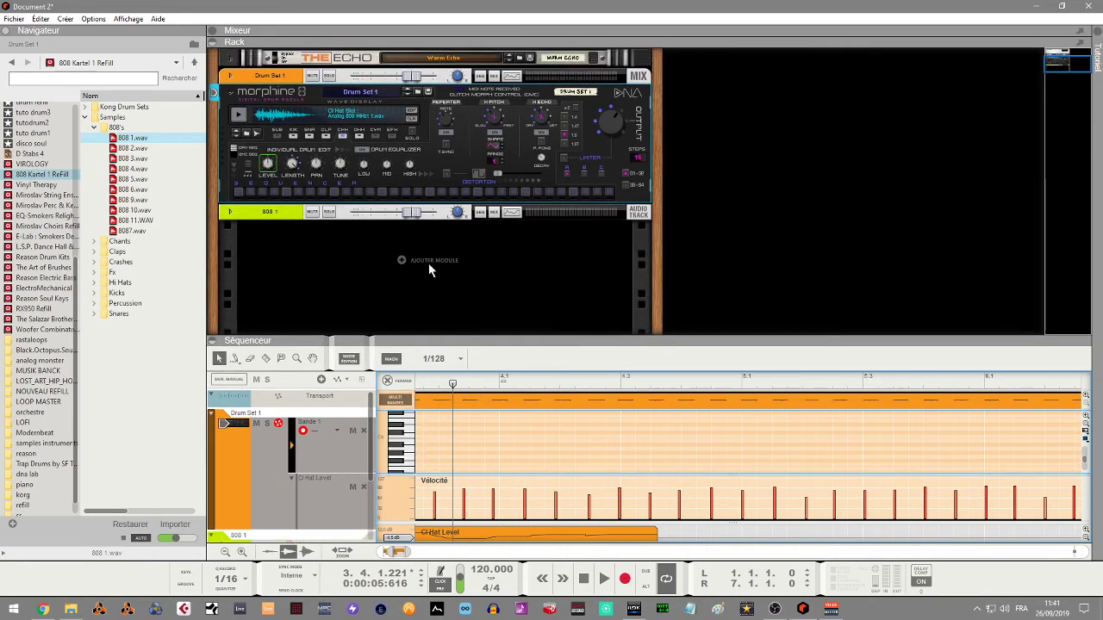
{"action": "left_click", "coordinate": [293, 217]}
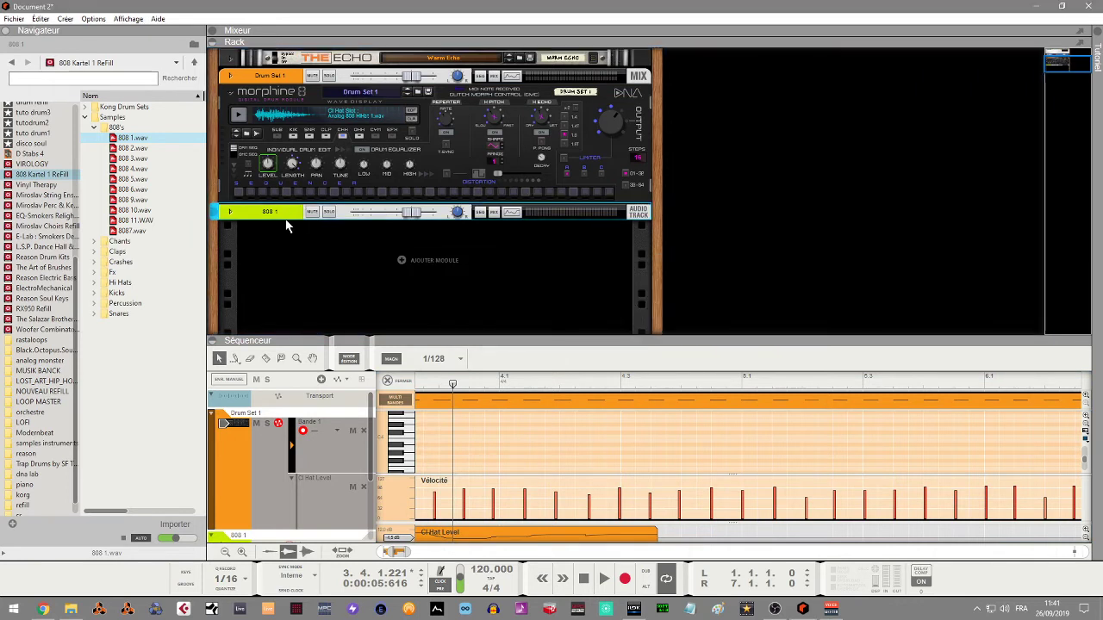
{"action": "key", "text": "Delete"}
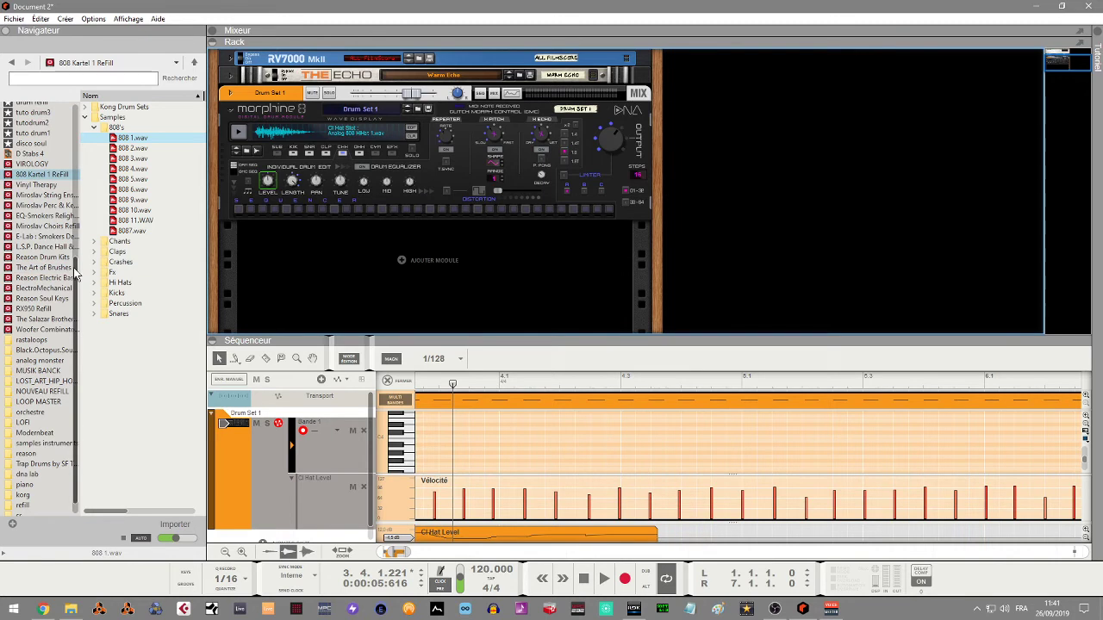
Step: Replace the Drum Set 1 instrument with the built-in ID8 instrument module and cancel saving the RV7000 patch
{"action": "scroll", "coordinate": [43, 121], "scroll_direction": "up", "scroll_amount": 8}
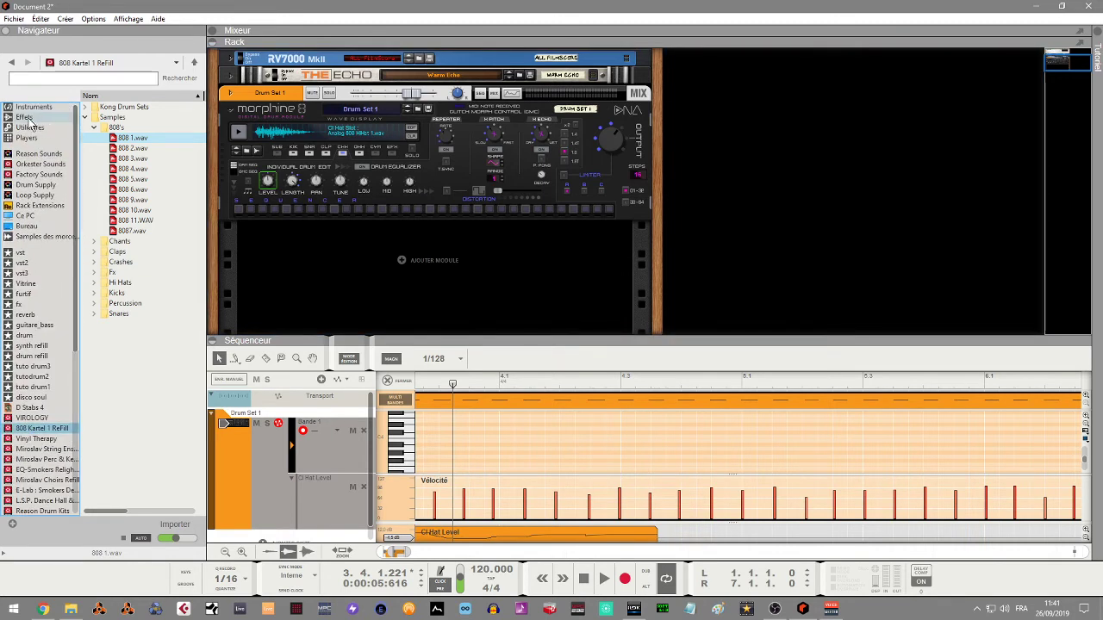
{"action": "left_click", "coordinate": [33, 106]}
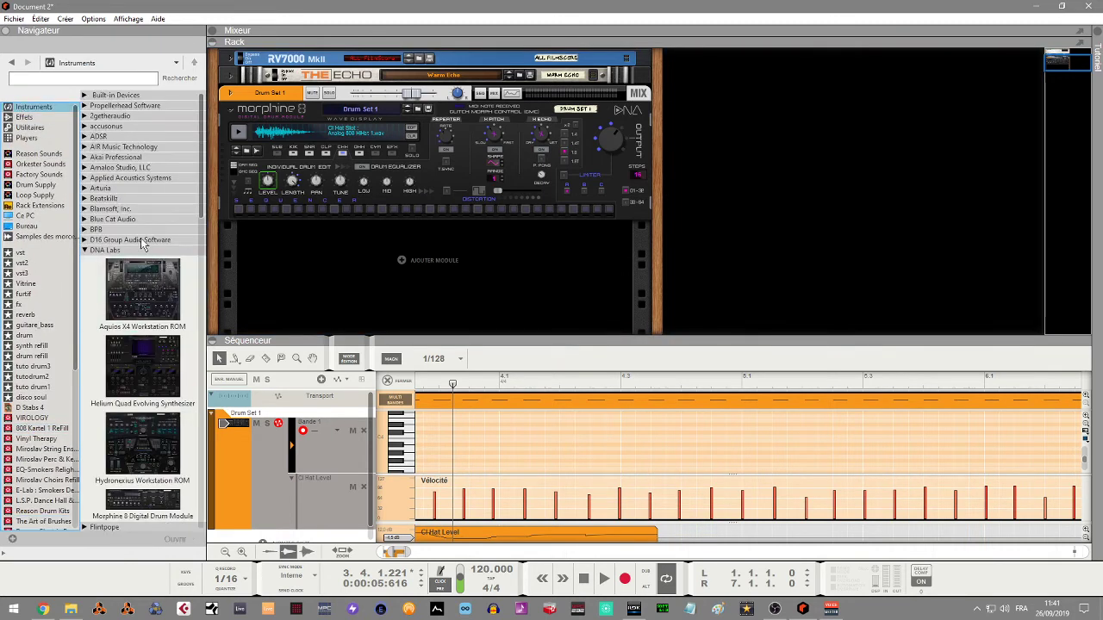
{"action": "left_click", "coordinate": [84, 96]}
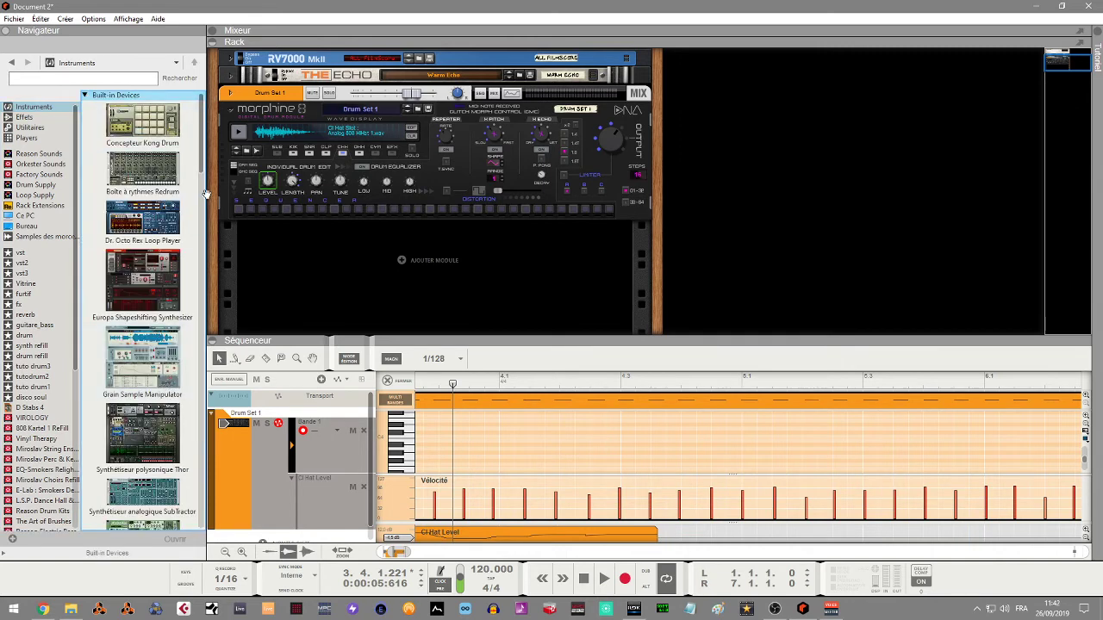
{"action": "left_click_drag", "start_coordinate": [205, 156], "coordinate": [403, 268]}
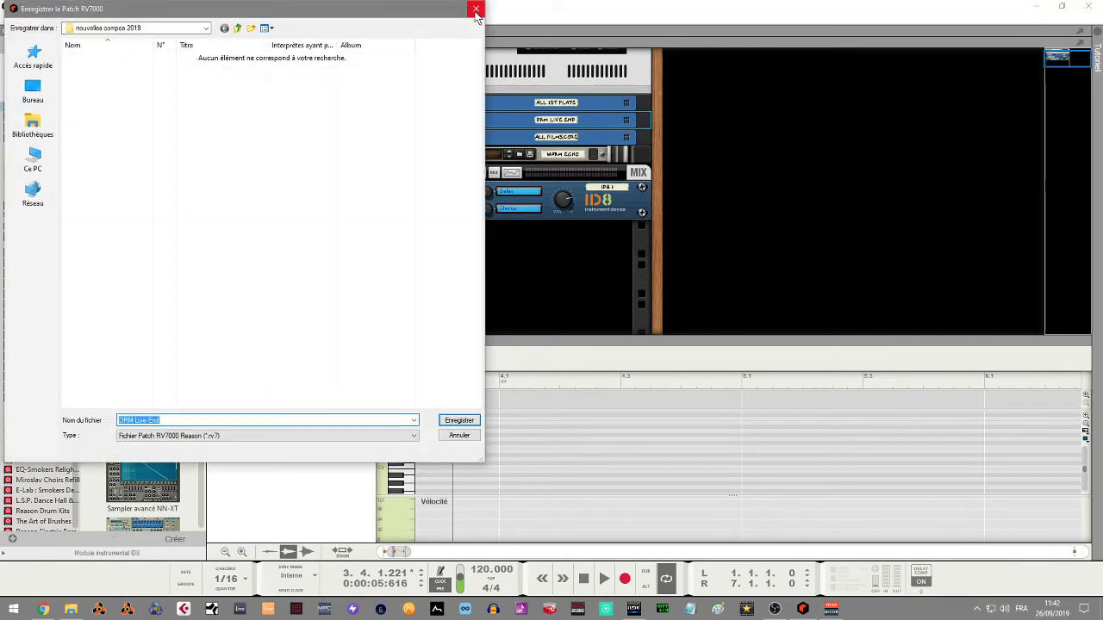
{"action": "left_click", "coordinate": [476, 10]}
{"action": "left_click_drag", "start_coordinate": [1062, 62], "coordinate": [1063, 43]}
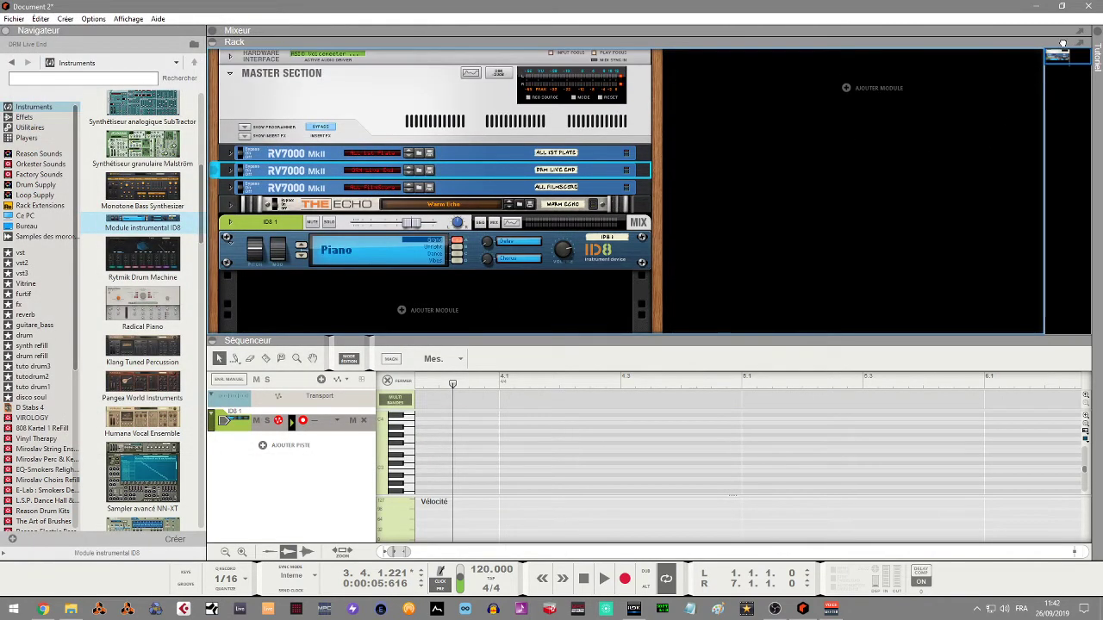
Step: Unfold the ID8 mix channel, show its insert effects and add the built-in Quartet Chorus Ensemble there
{"action": "left_click", "coordinate": [296, 264]}
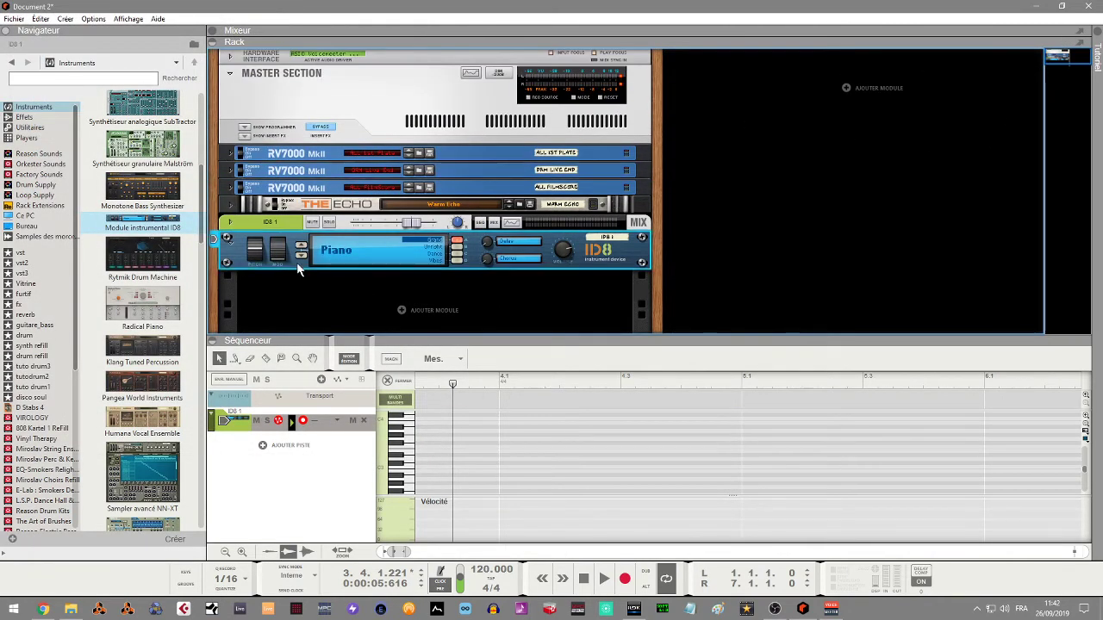
{"action": "left_click", "coordinate": [231, 222]}
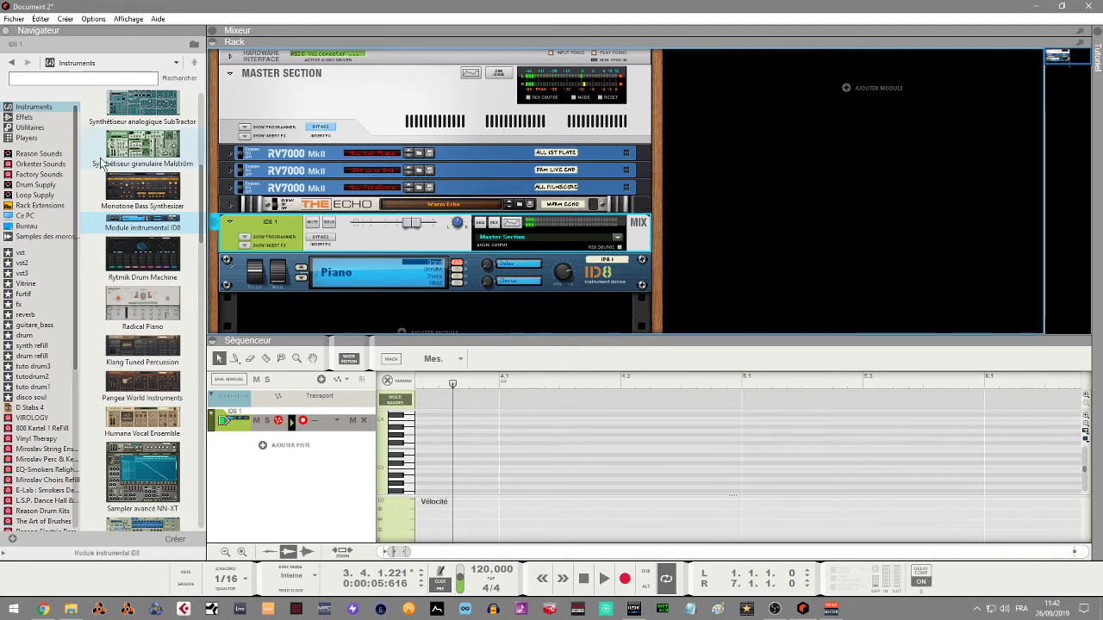
{"action": "left_click", "coordinate": [246, 248]}
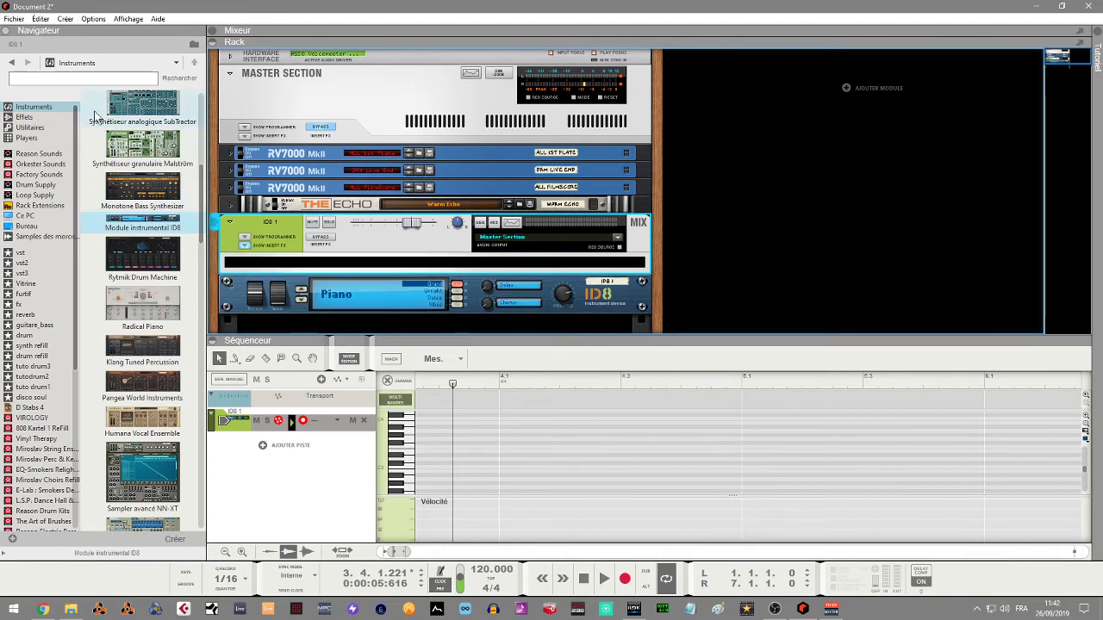
{"action": "left_click", "coordinate": [24, 118]}
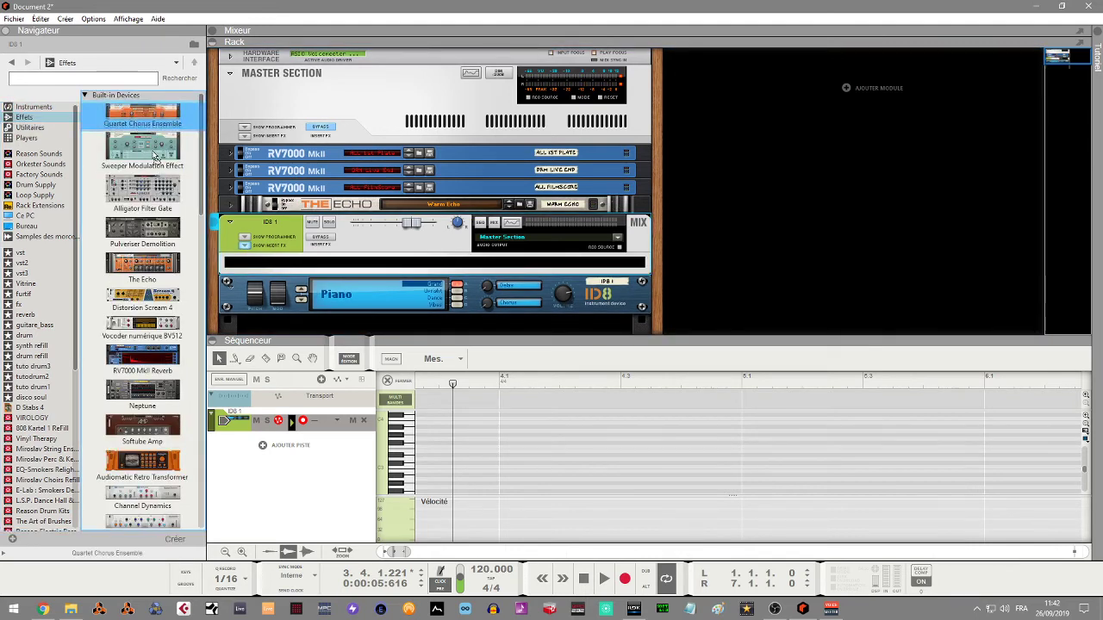
{"action": "left_click_drag", "start_coordinate": [142, 112], "coordinate": [338, 274]}
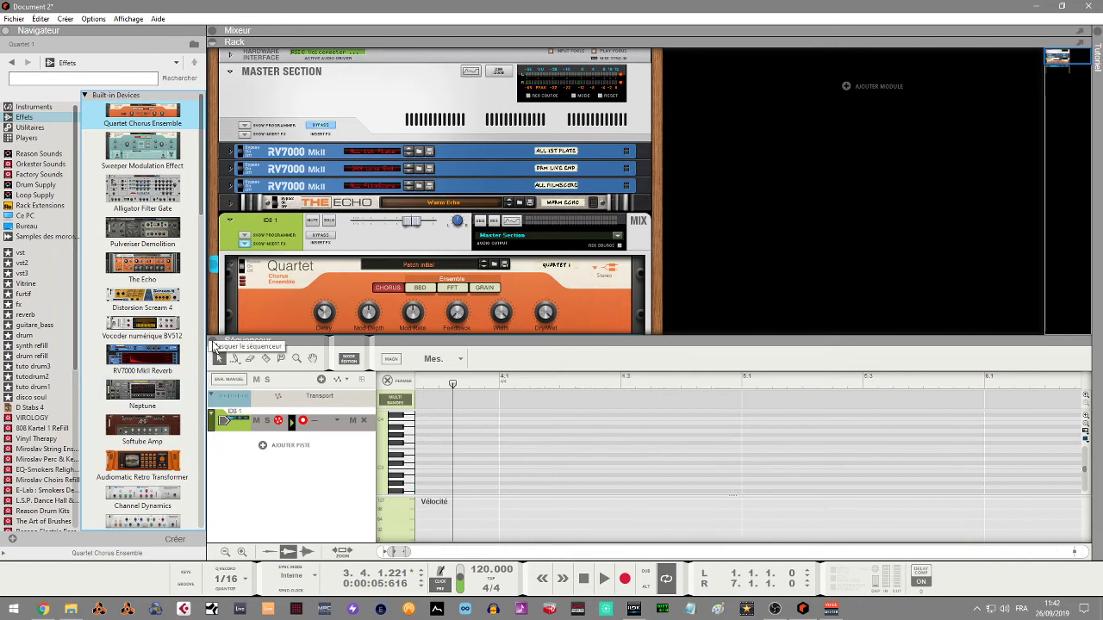
Step: Enlarge the rack and try Quartet's Chorus, BBD and FFT modes, examining the controls of each
{"action": "left_click_drag", "start_coordinate": [287, 340], "coordinate": [287, 449]}
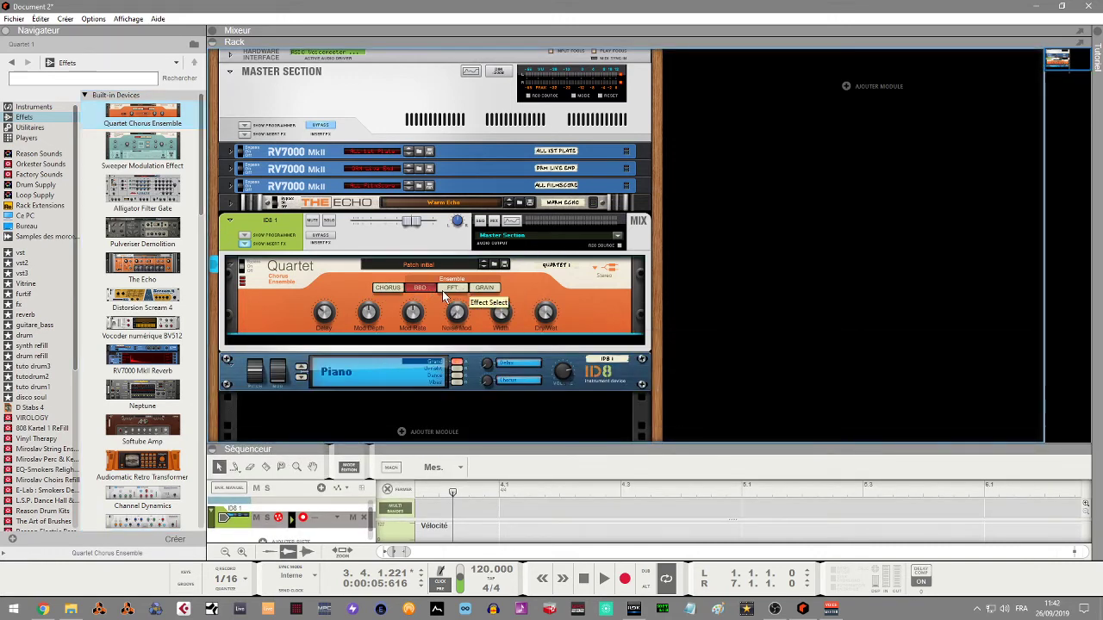
{"action": "left_click", "coordinate": [442, 291]}
{"action": "left_click", "coordinate": [384, 289]}
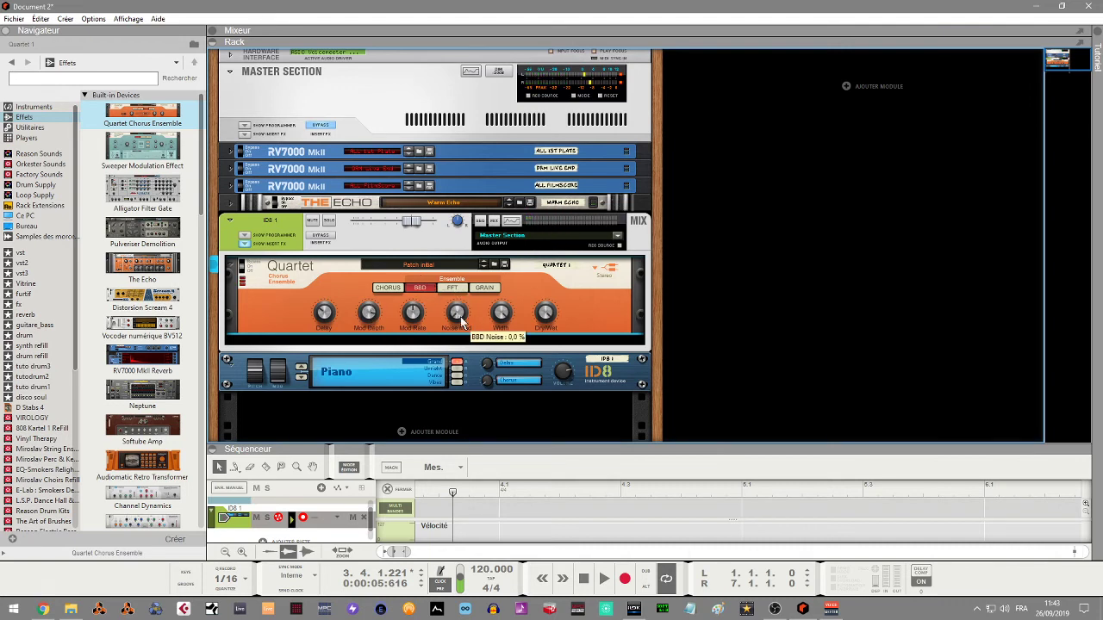
{"action": "mouse_move", "coordinate": [460, 316]}
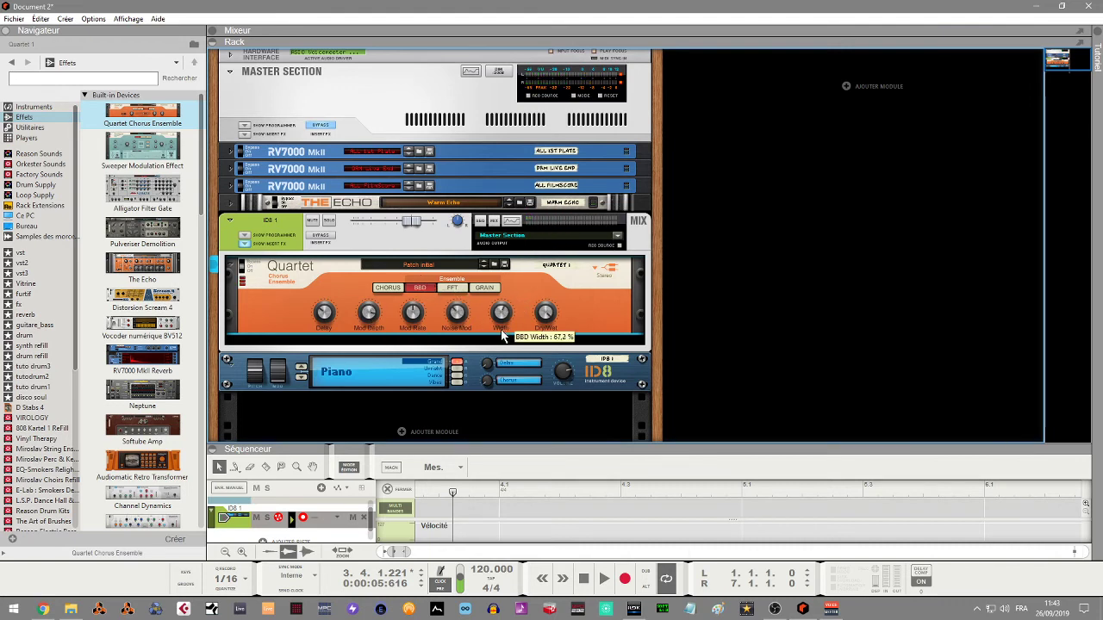
{"action": "mouse_move", "coordinate": [549, 318]}
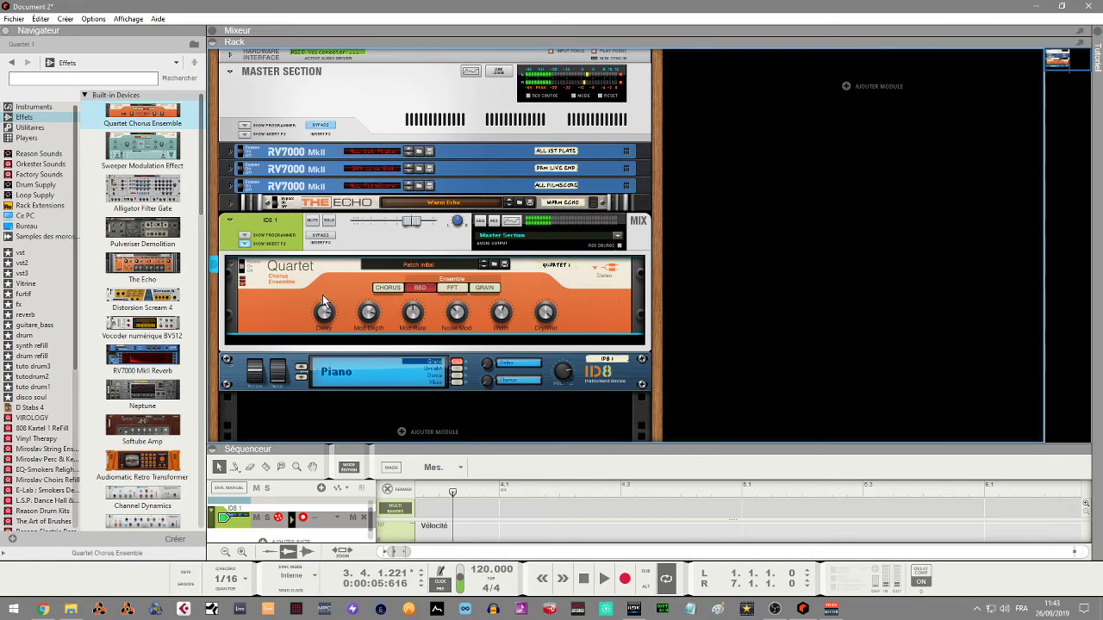
{"action": "left_click", "coordinate": [452, 288]}
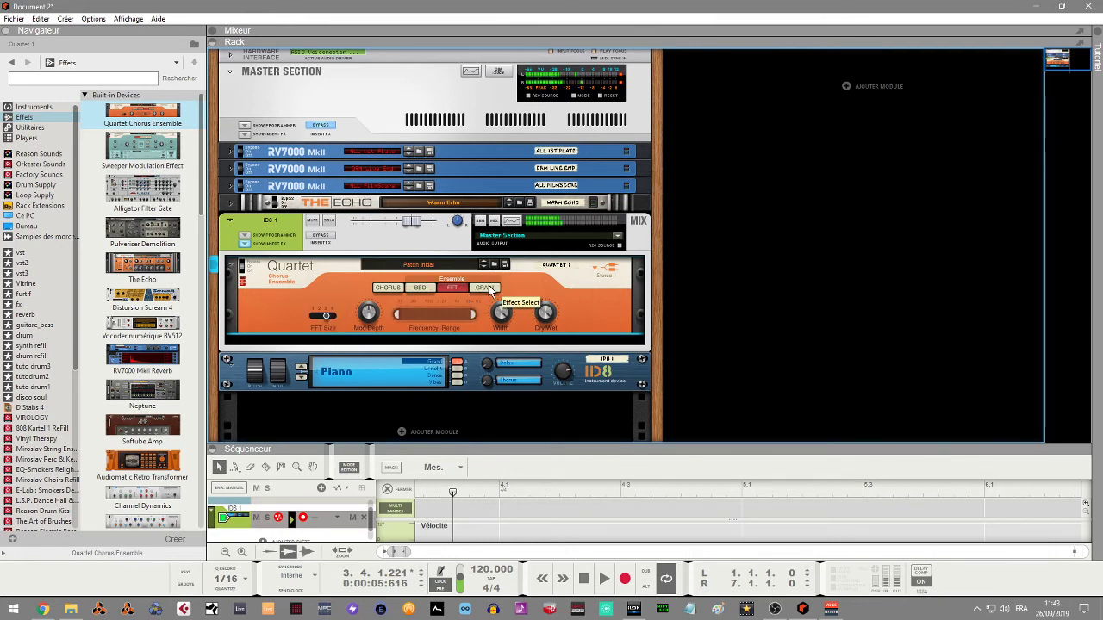
Step: Switch Quartet to Grain mode, increase the grain size, and set jitter to 84% and modulation depth to 70%
{"action": "left_click", "coordinate": [486, 289]}
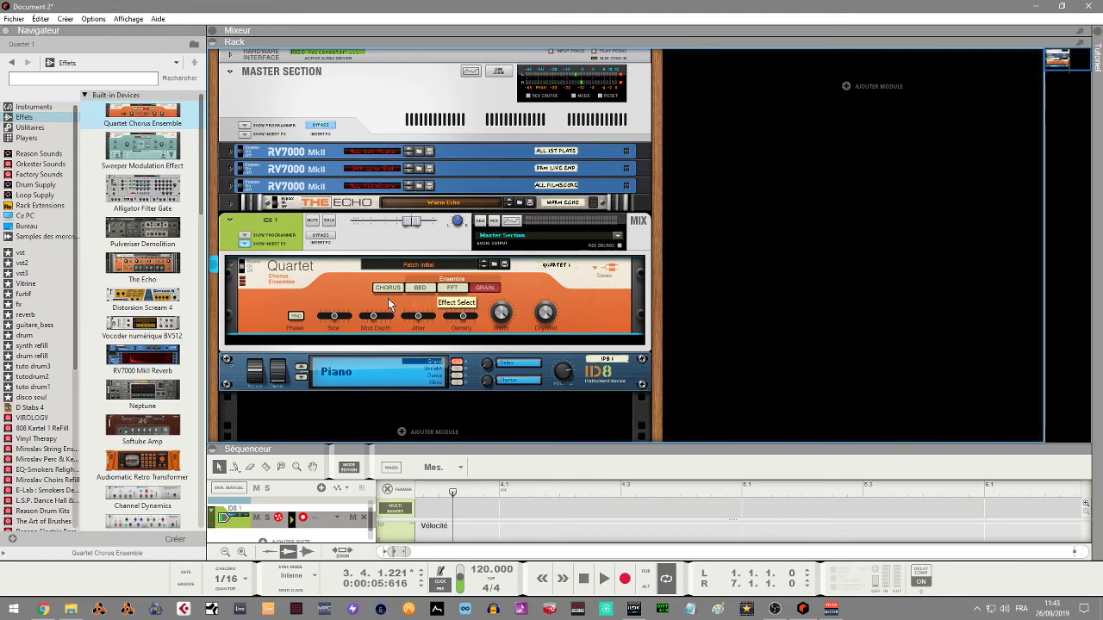
{"action": "left_click_drag", "start_coordinate": [338, 318], "coordinate": [346, 318]}
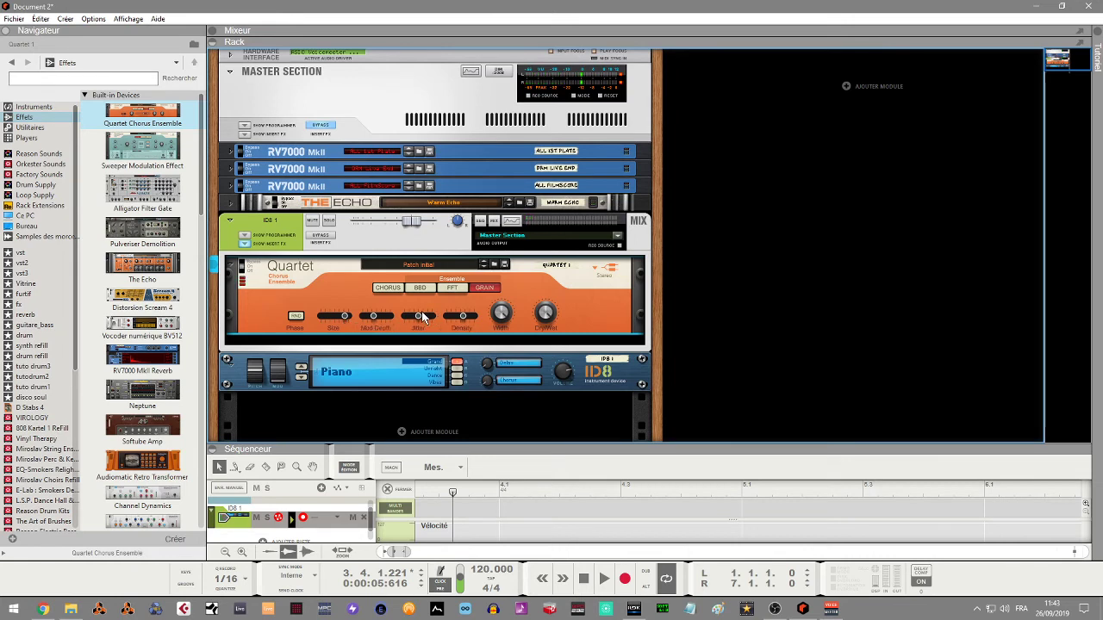
{"action": "left_click_drag", "start_coordinate": [416, 316], "coordinate": [425, 315]}
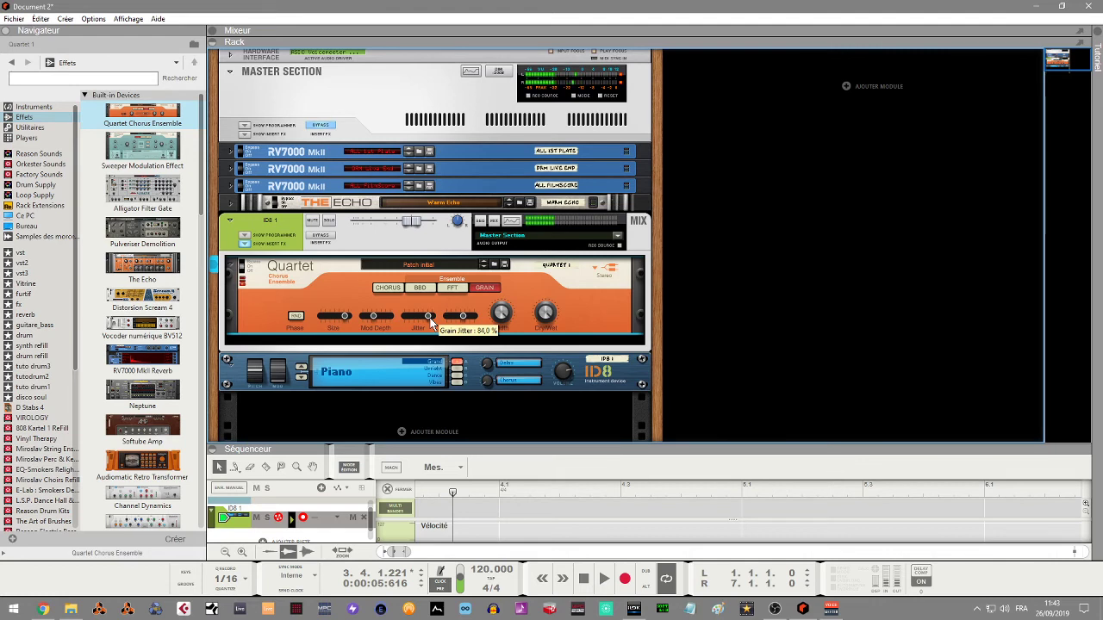
{"action": "mouse_move", "coordinate": [383, 318]}
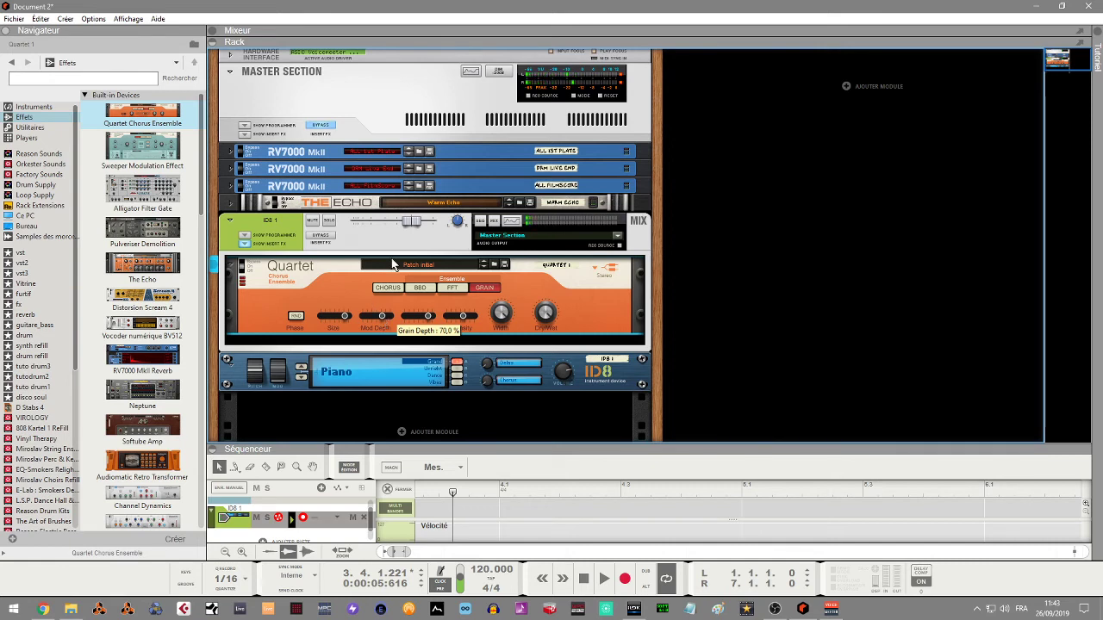
Step: Return Quartet to Chorus mode and examine its cabling and CV inputs on the back of the rack
{"action": "left_click", "coordinate": [388, 288]}
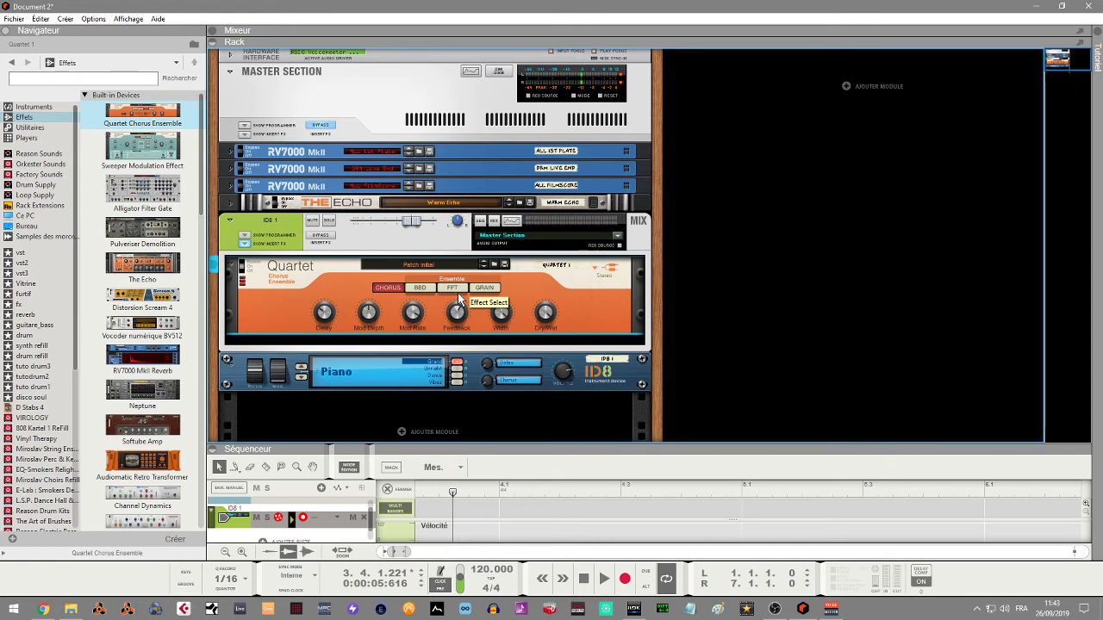
{"action": "key", "text": "Tab"}
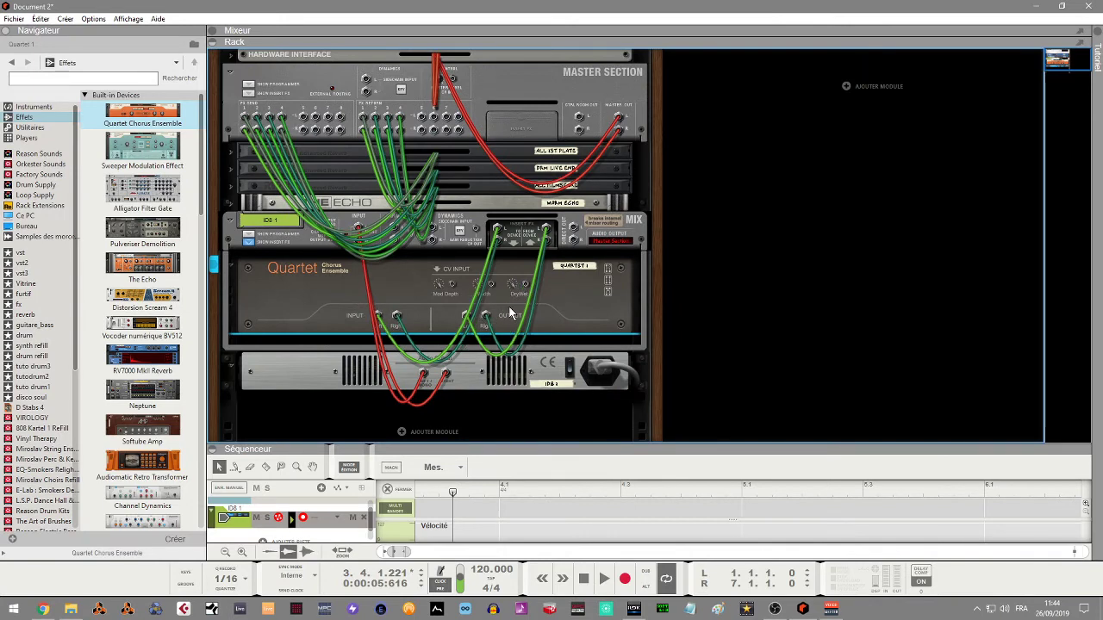
{"action": "key", "text": "space"}
{"action": "key", "text": "space"}
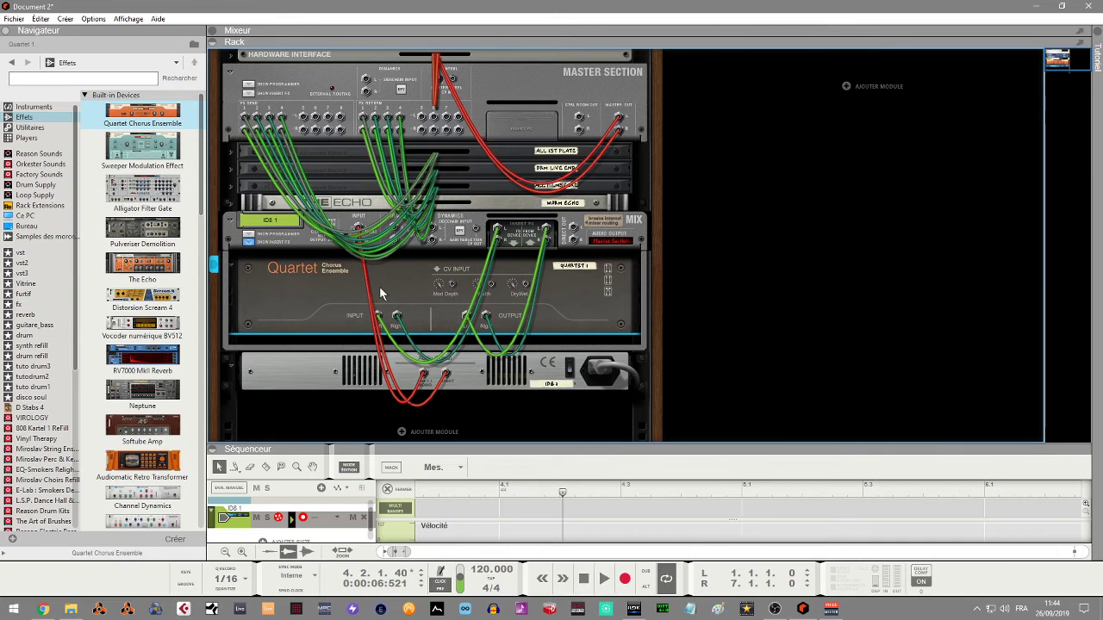
{"action": "key", "text": "Tab"}
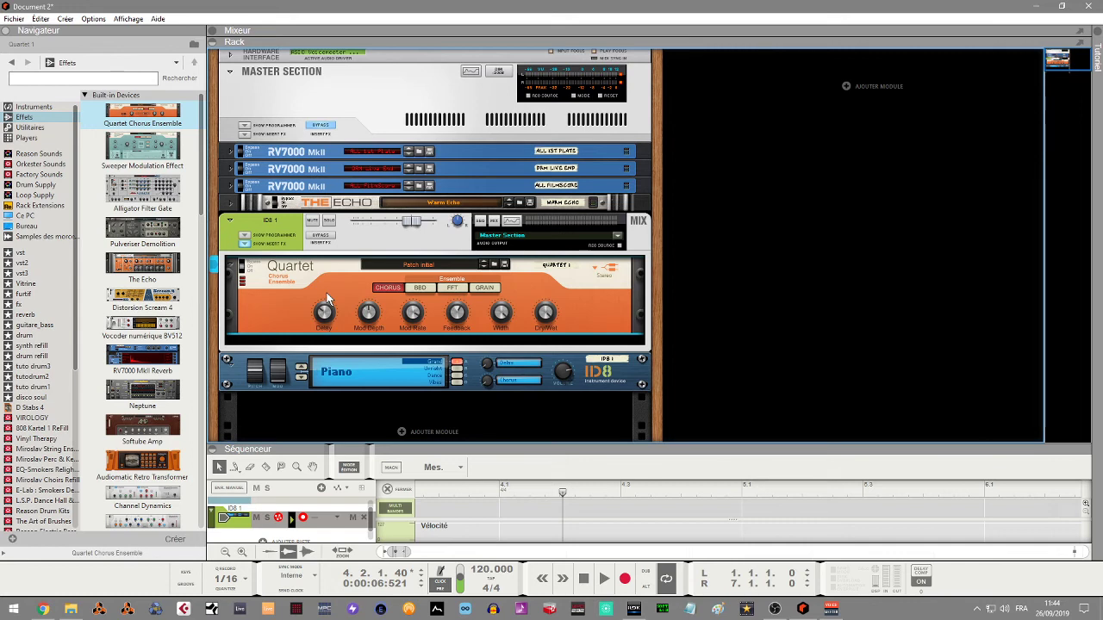
Step: Delete Quartet and put the Sweeper Modulation Effect in the ID8 channel's insert slot
{"action": "key", "text": "Delete"}
{"action": "key", "text": "Return"}
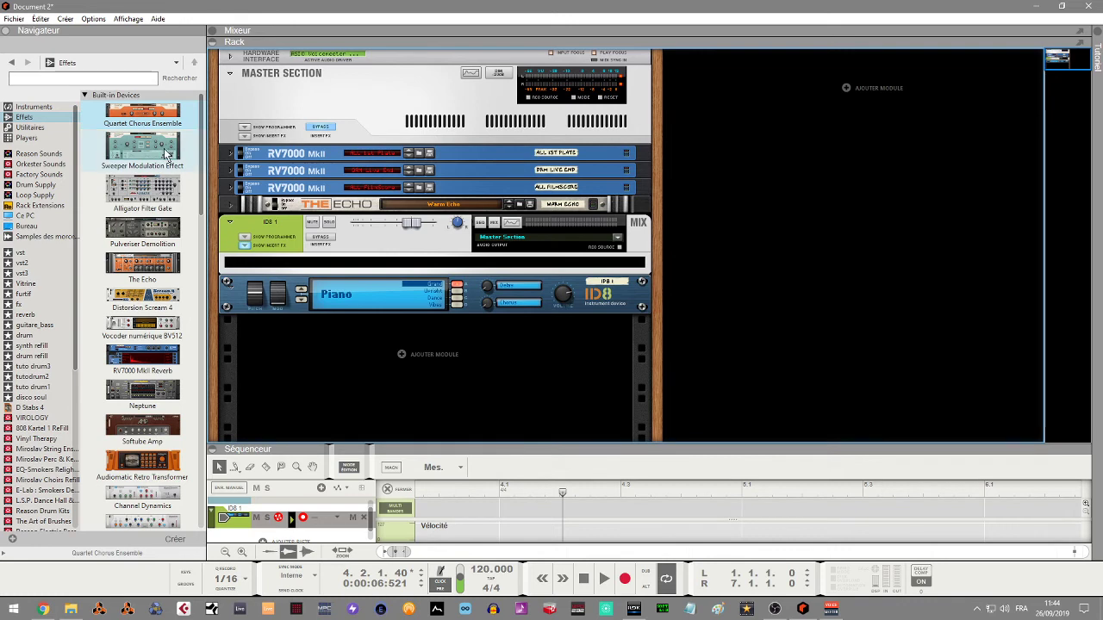
{"action": "mouse_move", "coordinate": [166, 153]}
{"action": "left_mouse_down"}
{"action": "mouse_move", "coordinate": [362, 276]}
{"action": "mouse_move", "coordinate": [371, 258]}
{"action": "left_mouse_up"}
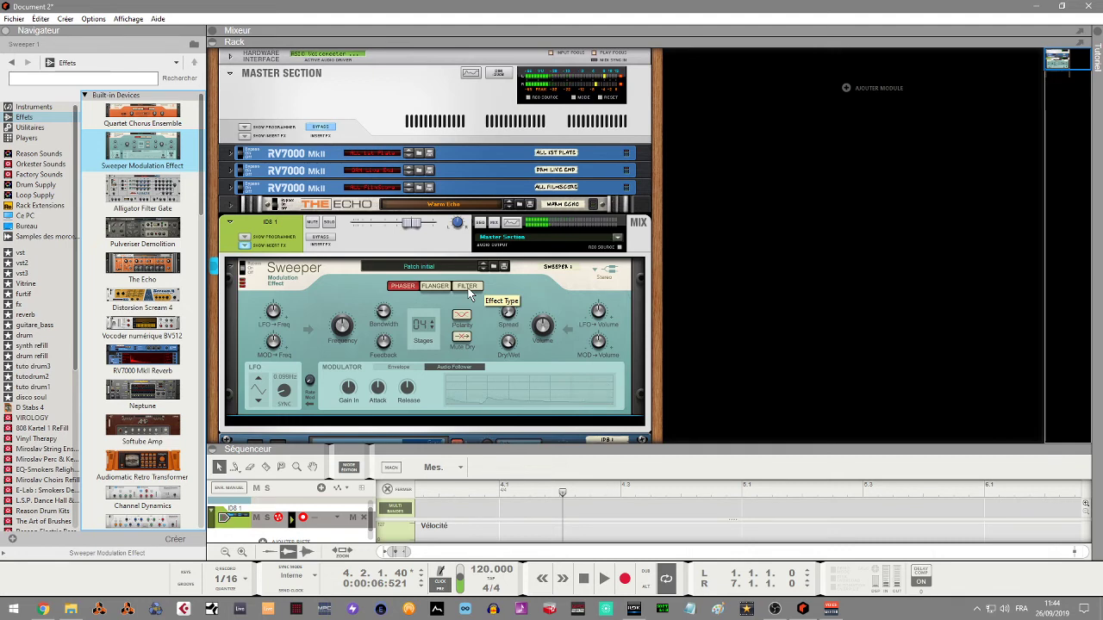
Step: Browse Sweeper's Filter patches, loading Beat Squeak and then Broken Filter Robot
{"action": "left_click", "coordinate": [494, 266]}
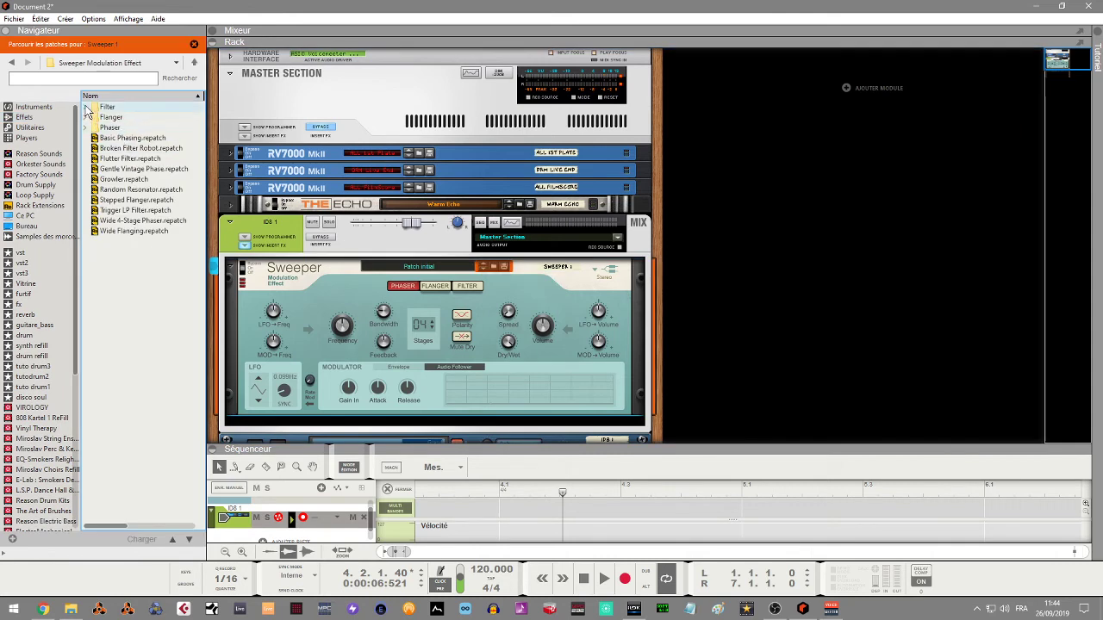
{"action": "left_click", "coordinate": [85, 107]}
{"action": "left_click", "coordinate": [131, 128]}
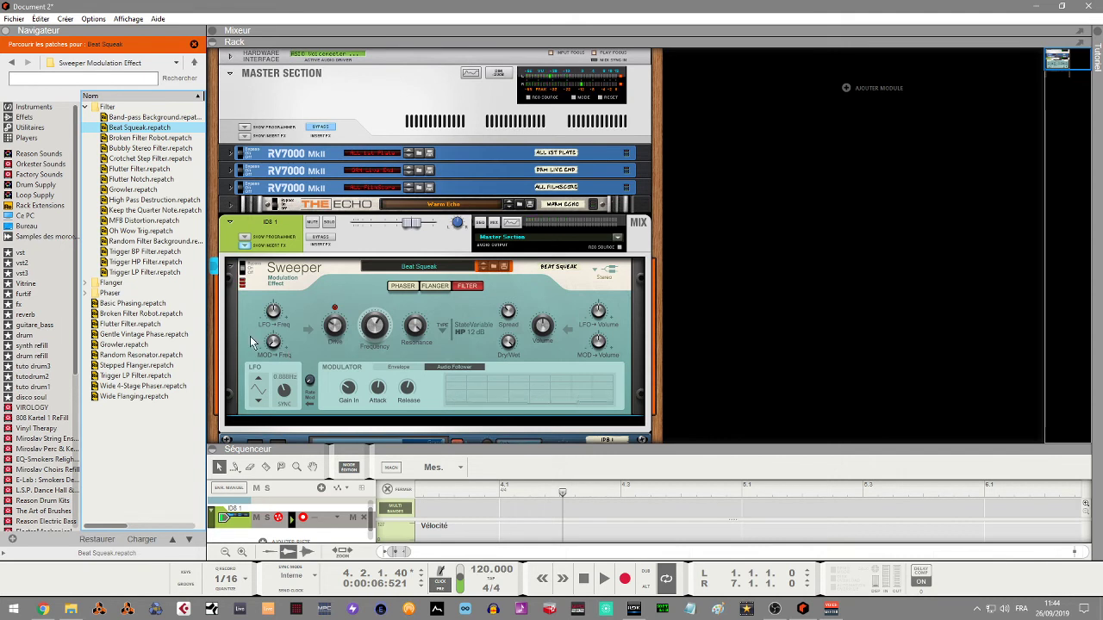
{"action": "left_click", "coordinate": [159, 140]}
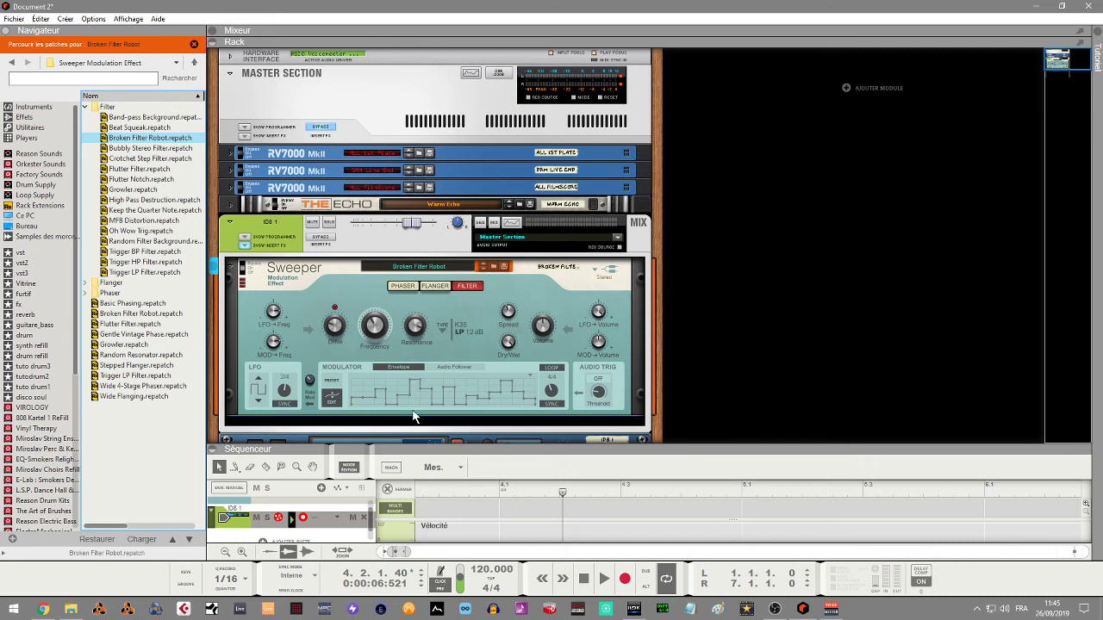
Step: Reshape parts of the Broken Filter Robot modulator envelope, then load the Bubbly Stereo Filter patch
{"action": "left_click", "coordinate": [392, 395]}
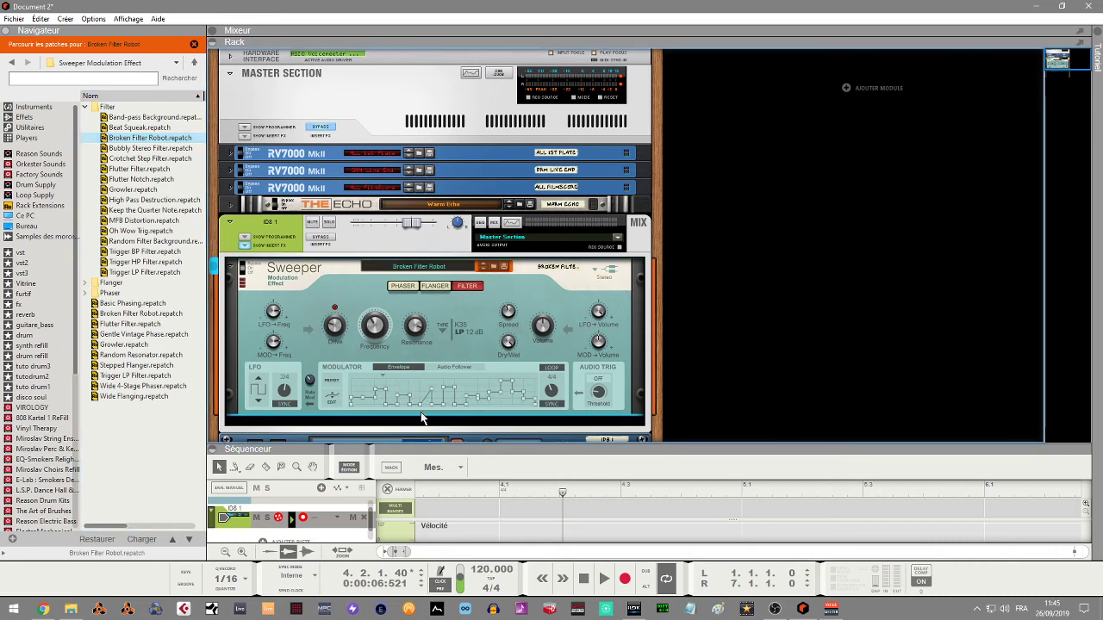
{"action": "left_click", "coordinate": [420, 385]}
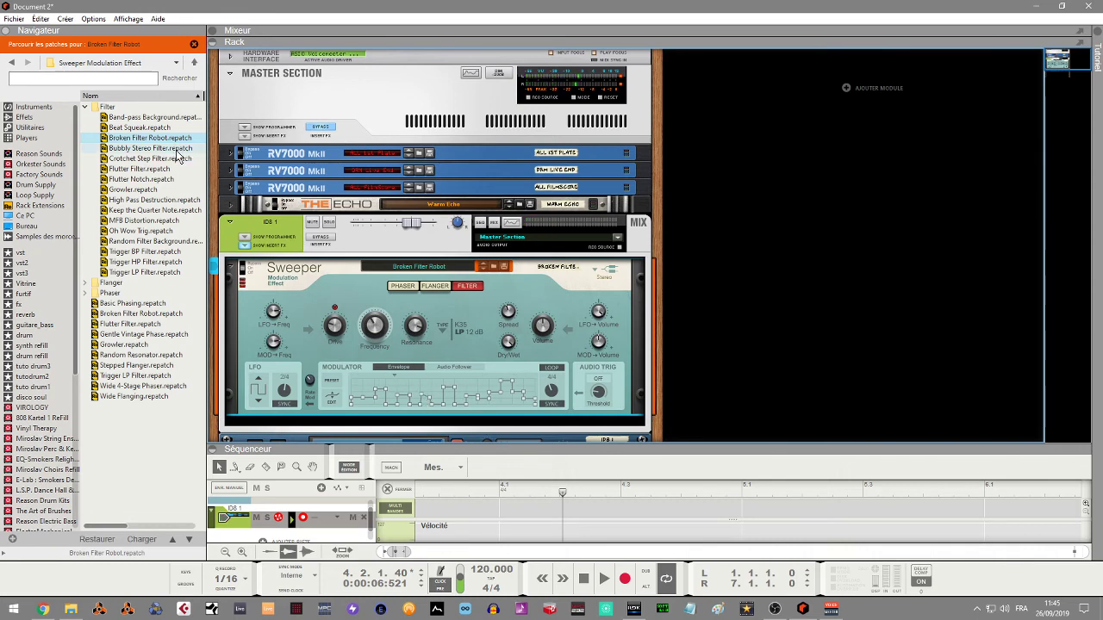
{"action": "left_click_drag", "start_coordinate": [176, 148], "coordinate": [392, 363]}
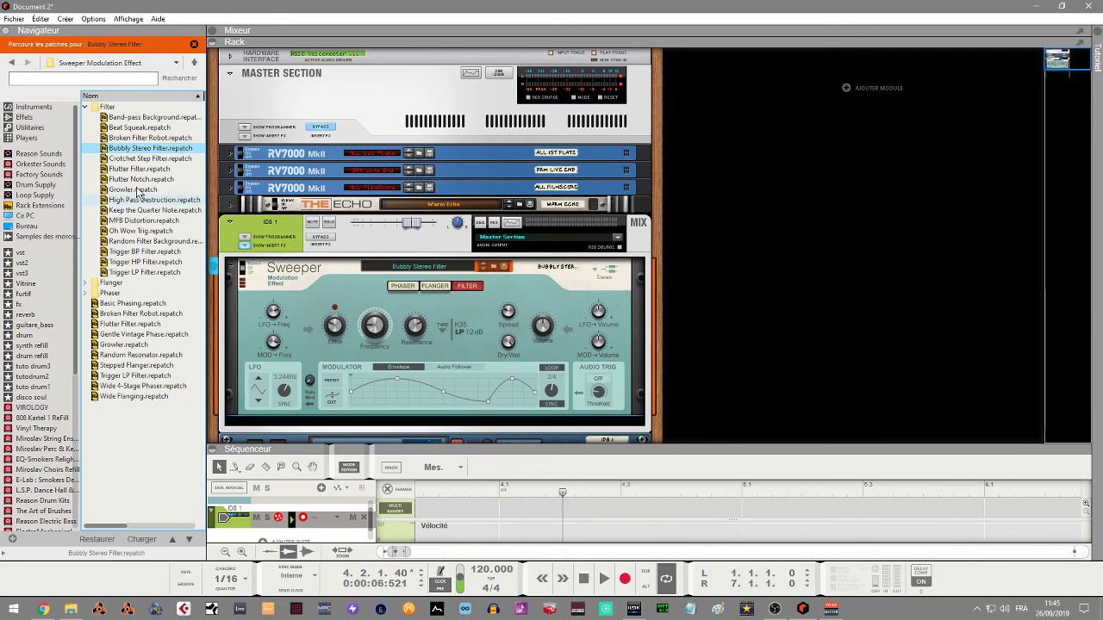
Step: Look through the built-in effects list and adjust the rack area to show the whole Sweeper above the ID8
{"action": "left_click", "coordinate": [13, 118]}
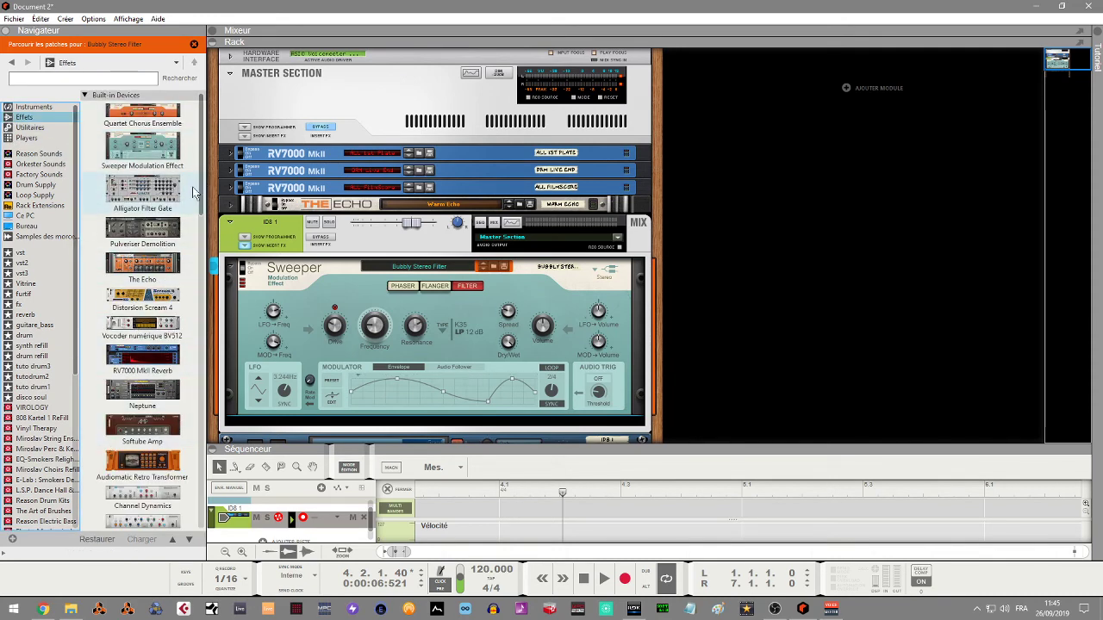
{"action": "scroll", "coordinate": [203, 186], "scroll_direction": "down", "scroll_amount": 5}
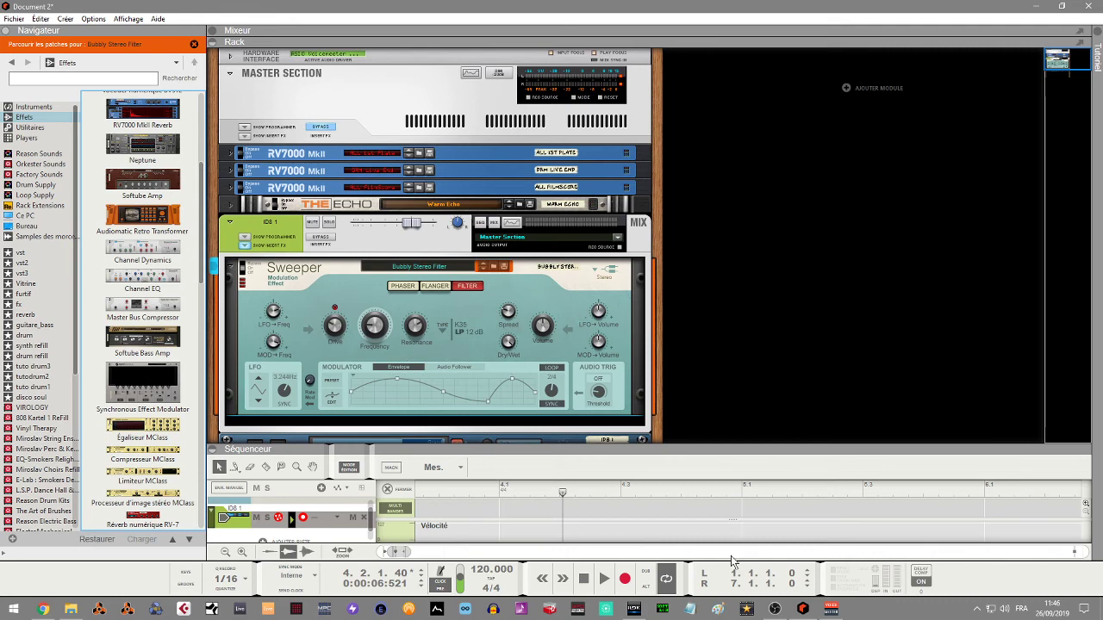
{"action": "key", "text": "ctrl+Tab"}
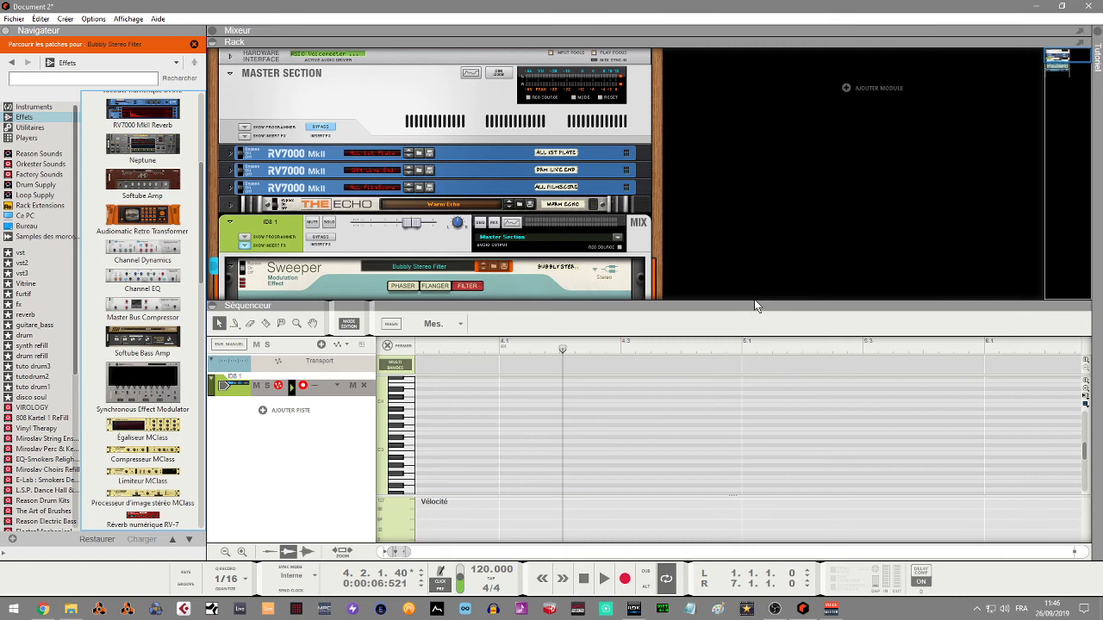
{"action": "left_click_drag", "start_coordinate": [754, 299], "coordinate": [769, 384]}
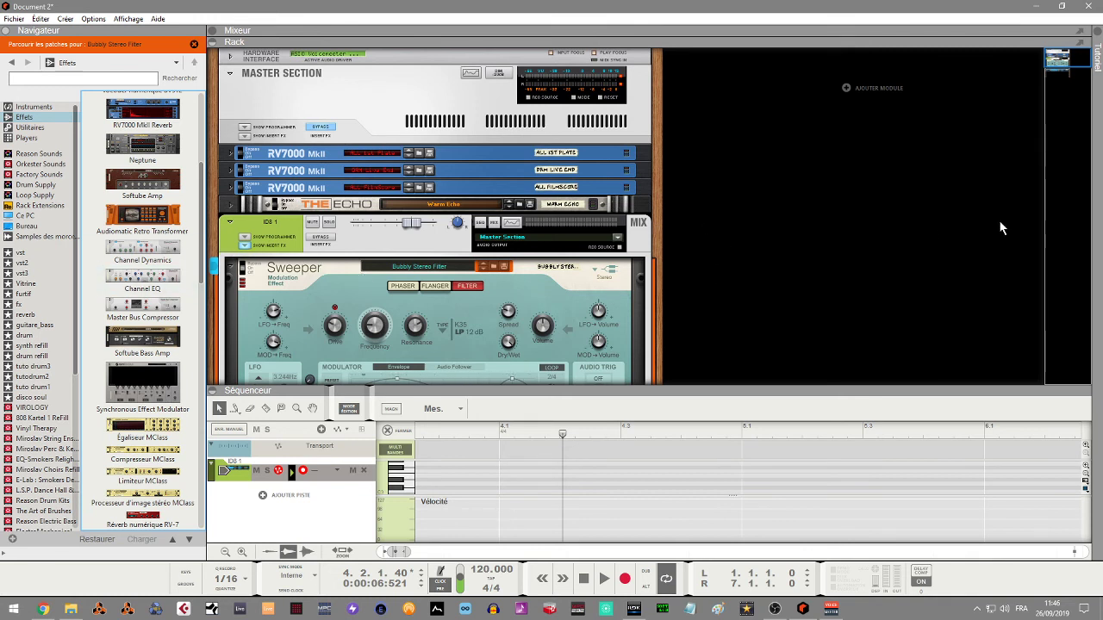
{"action": "left_click_drag", "start_coordinate": [1064, 60], "coordinate": [1065, 64]}
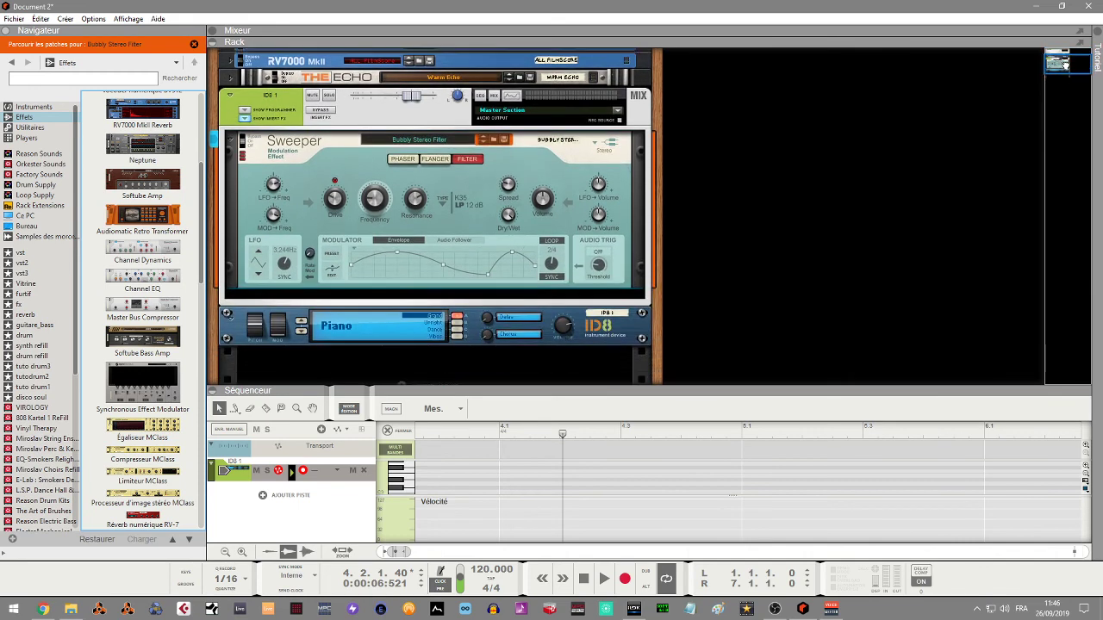